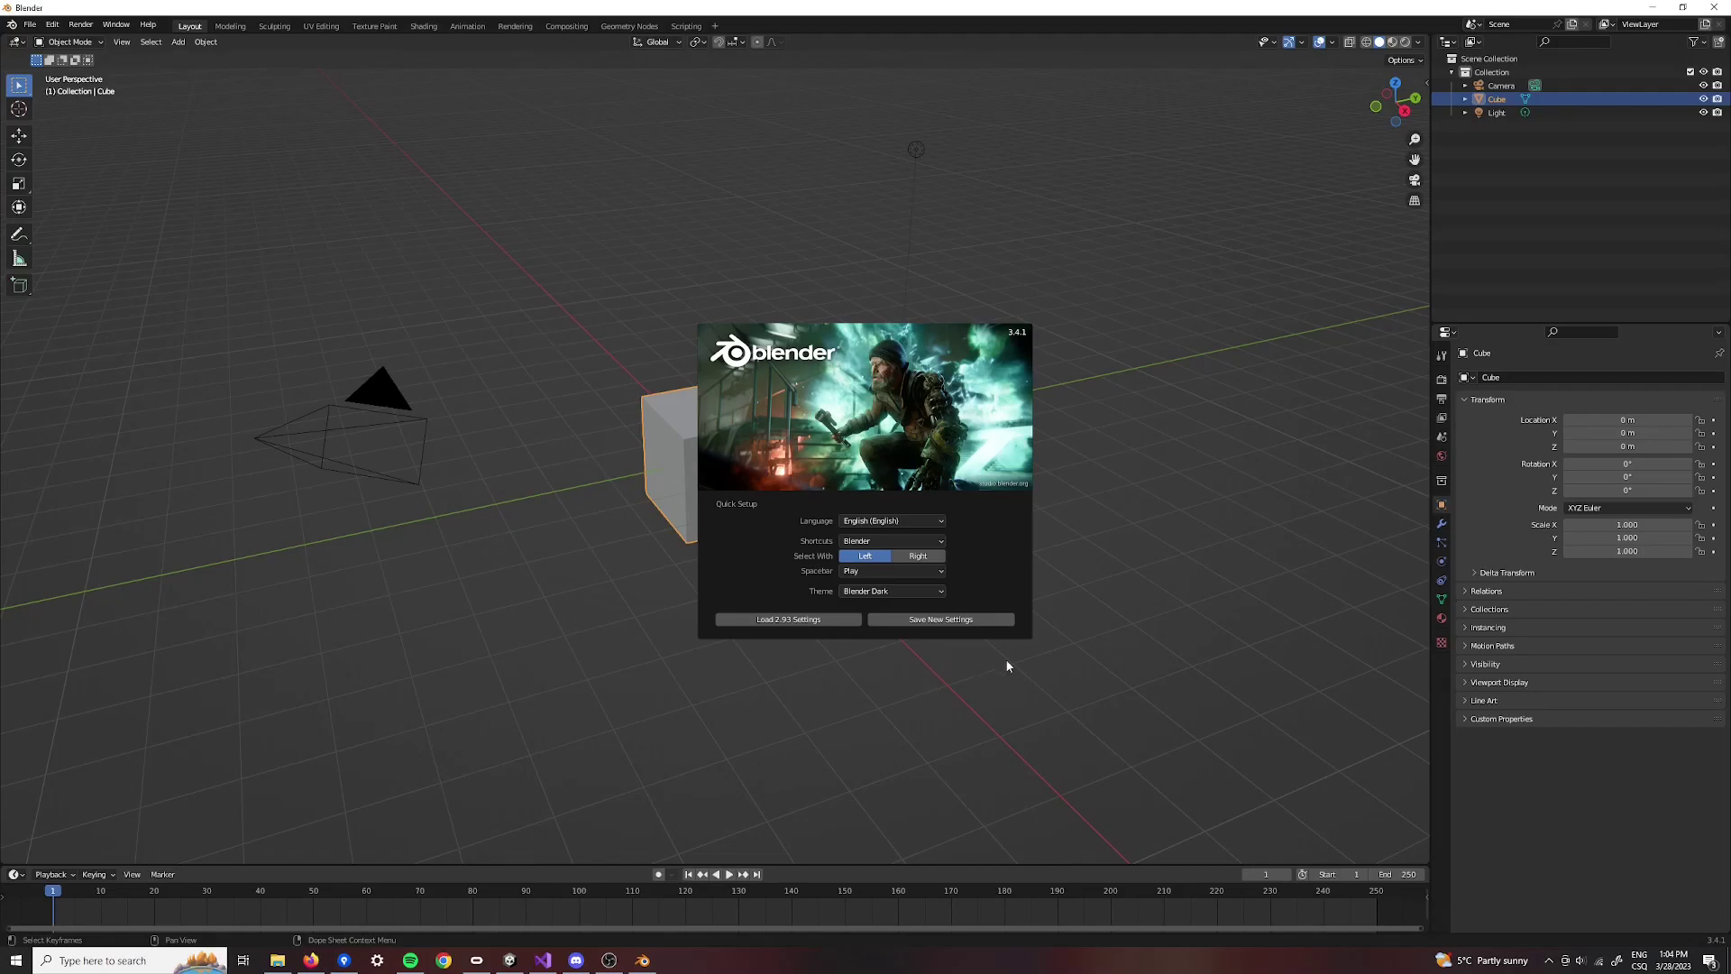
- Dismiss the splash screen and bring up the keymap preset list in Preferences
left_click(1068, 595)
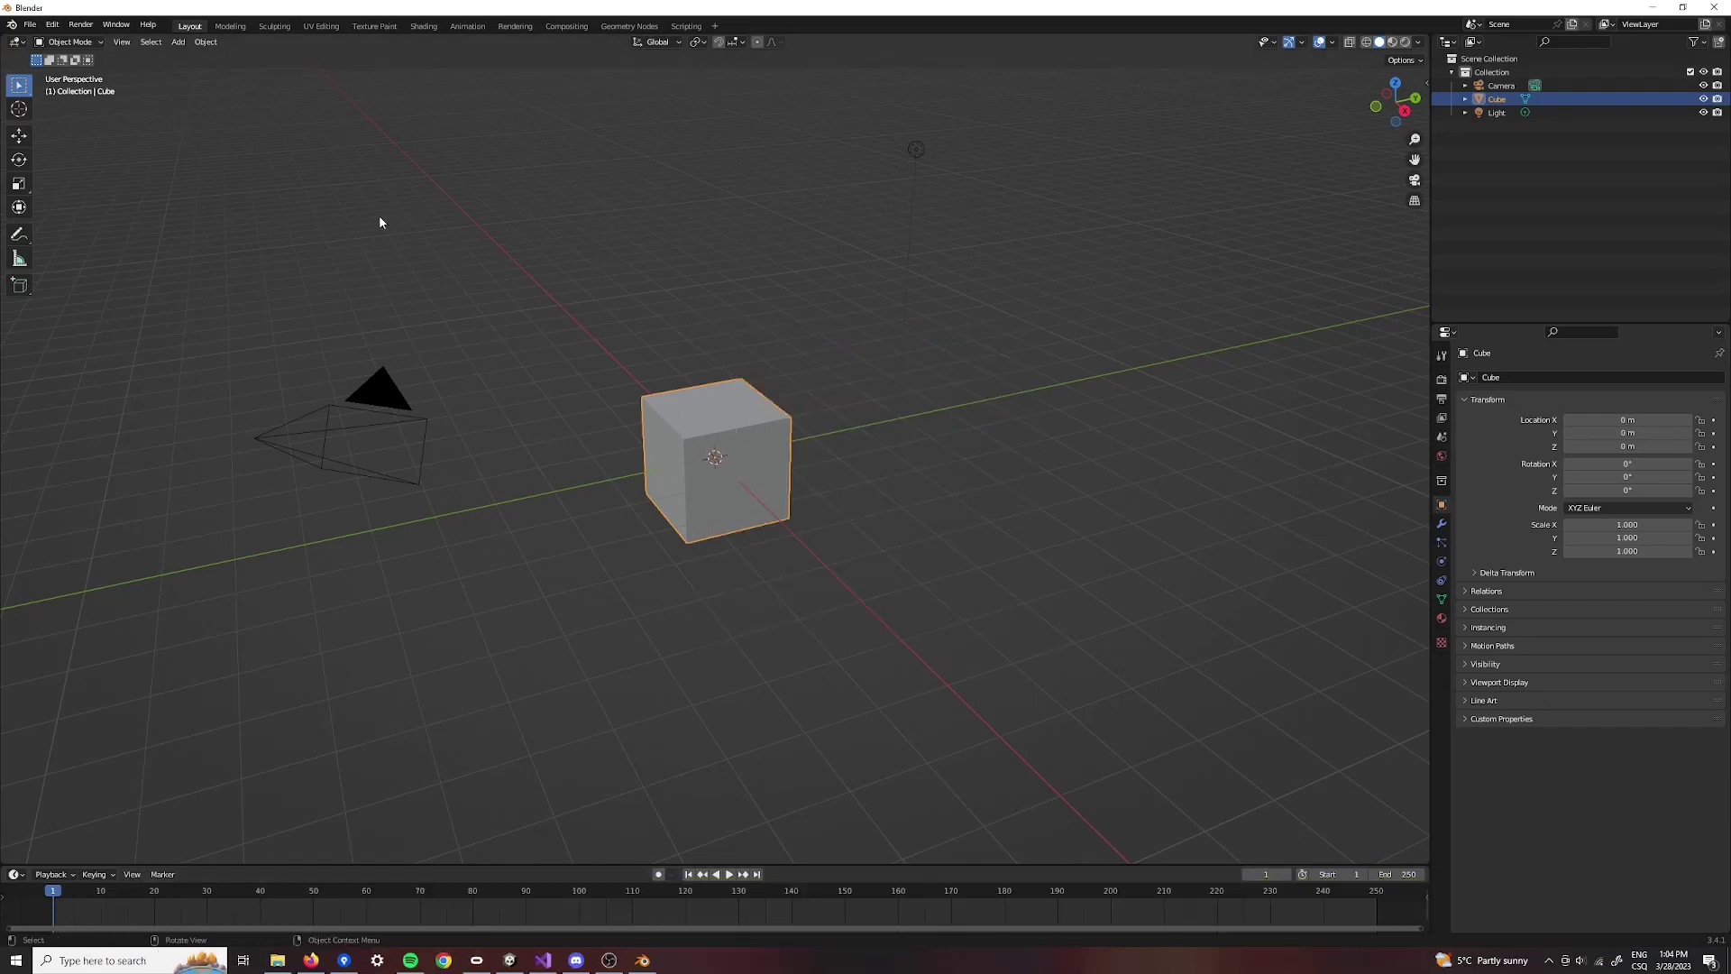
left_click(53, 24)
left_click(126, 222)
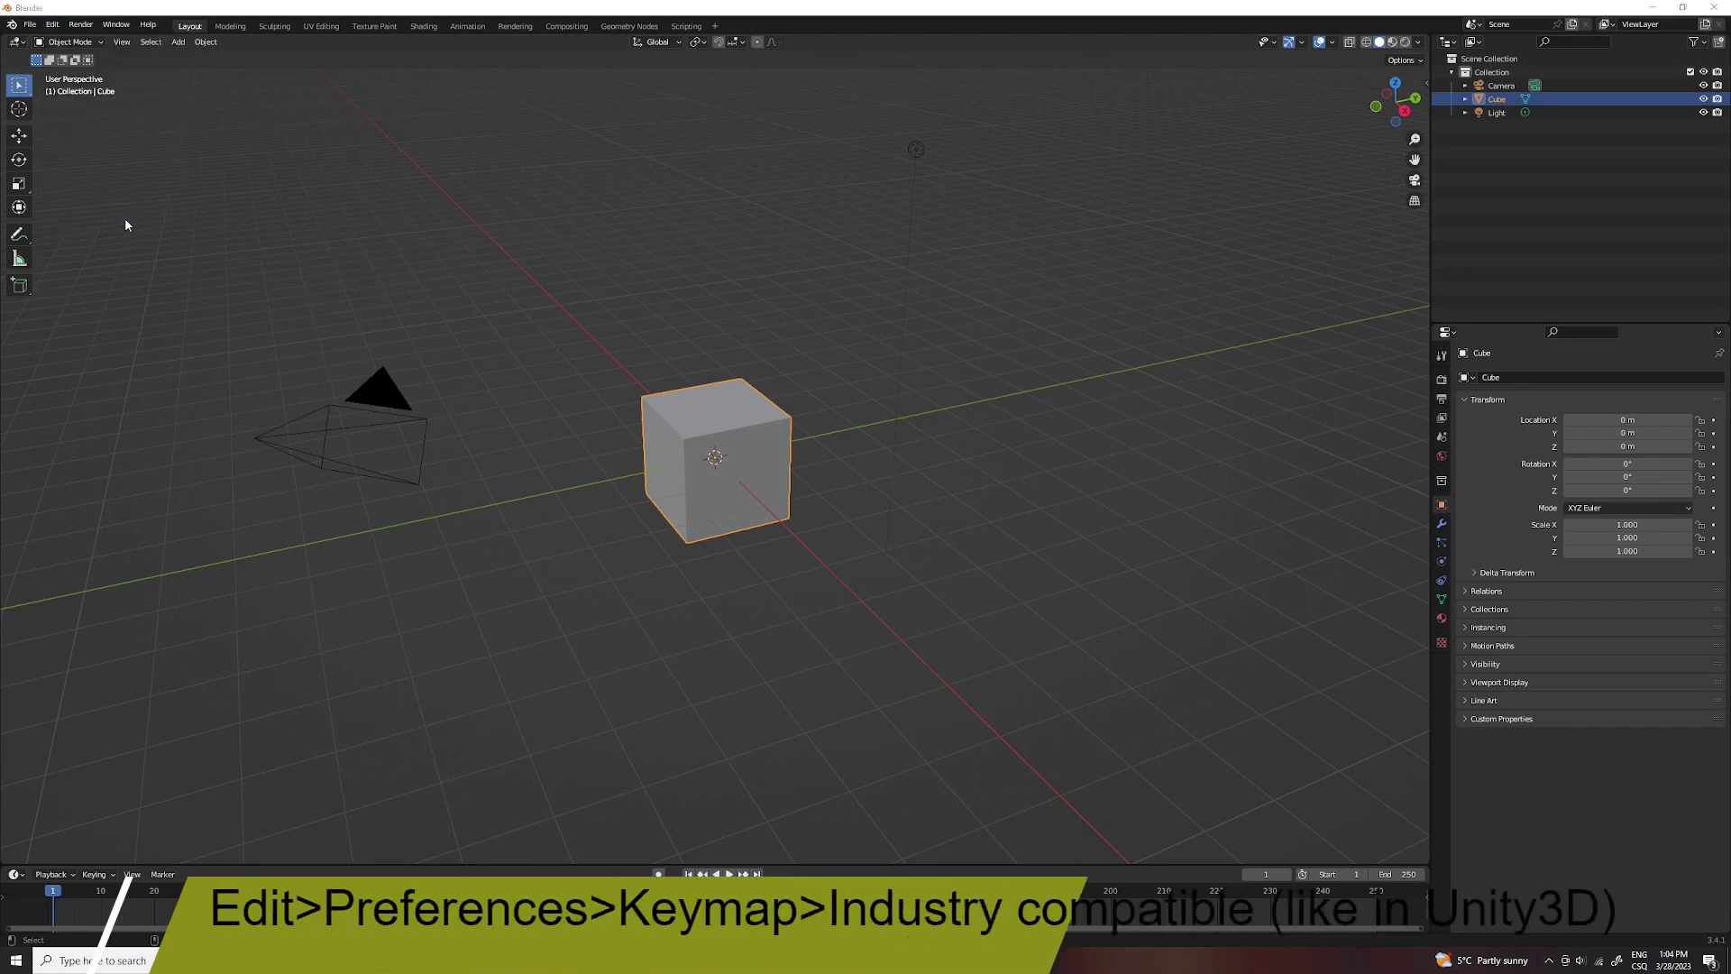
left_click(53, 227)
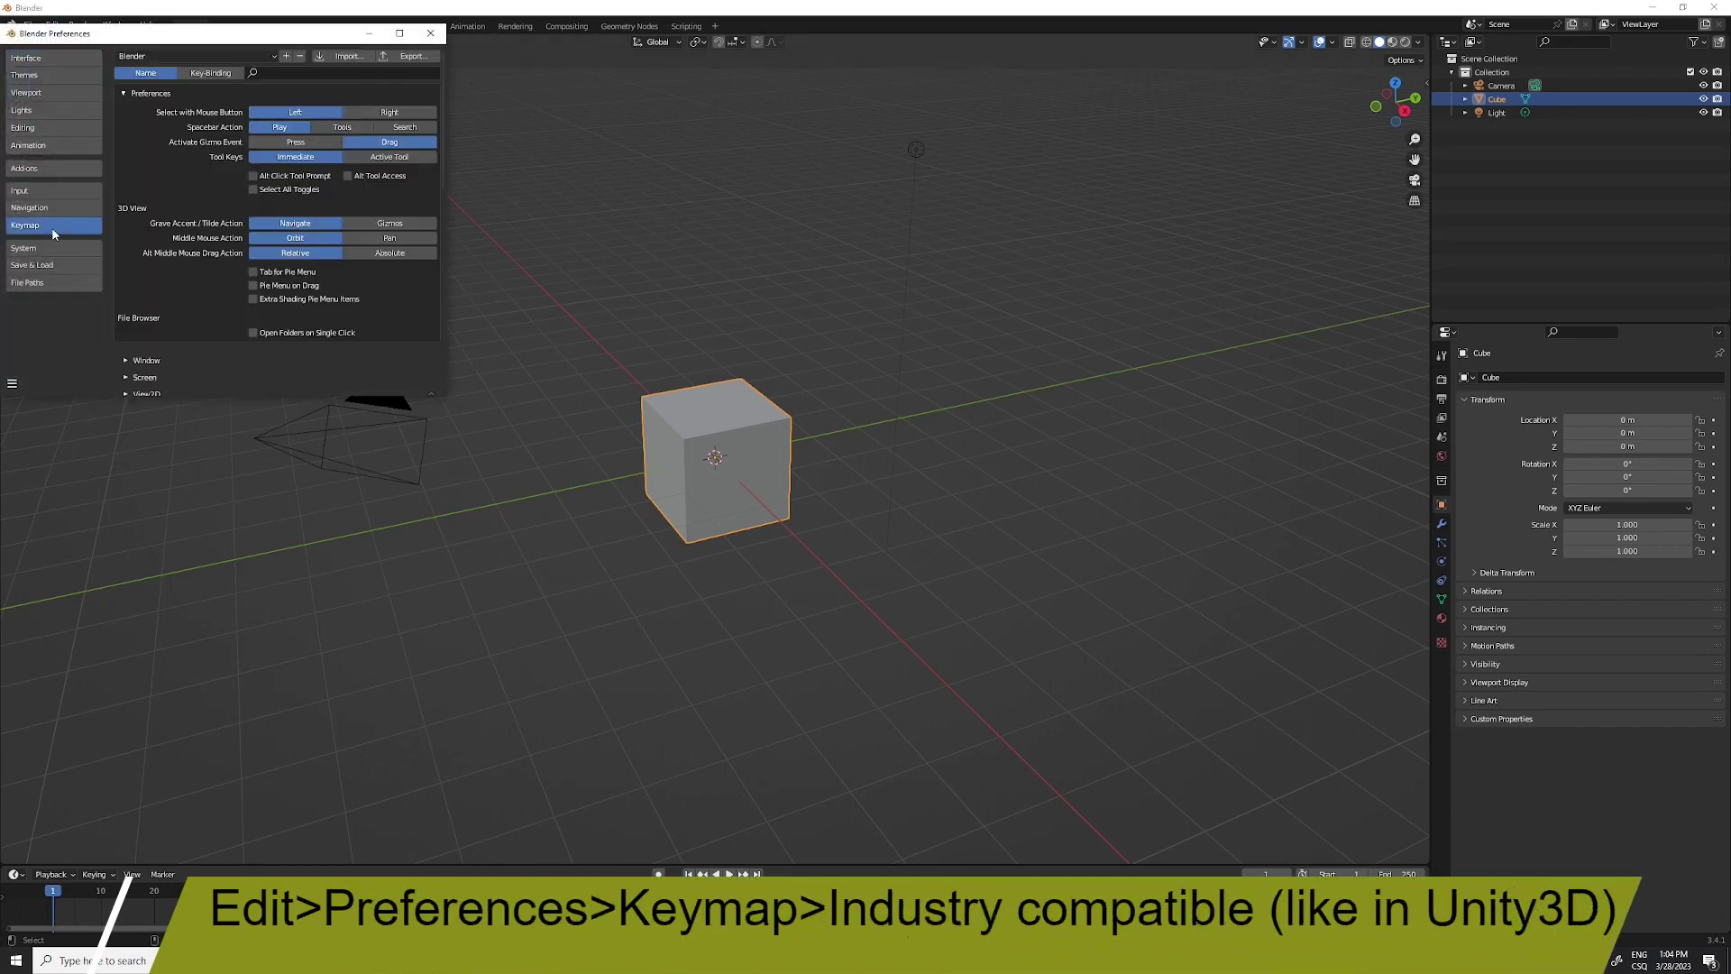
left_click(269, 56)
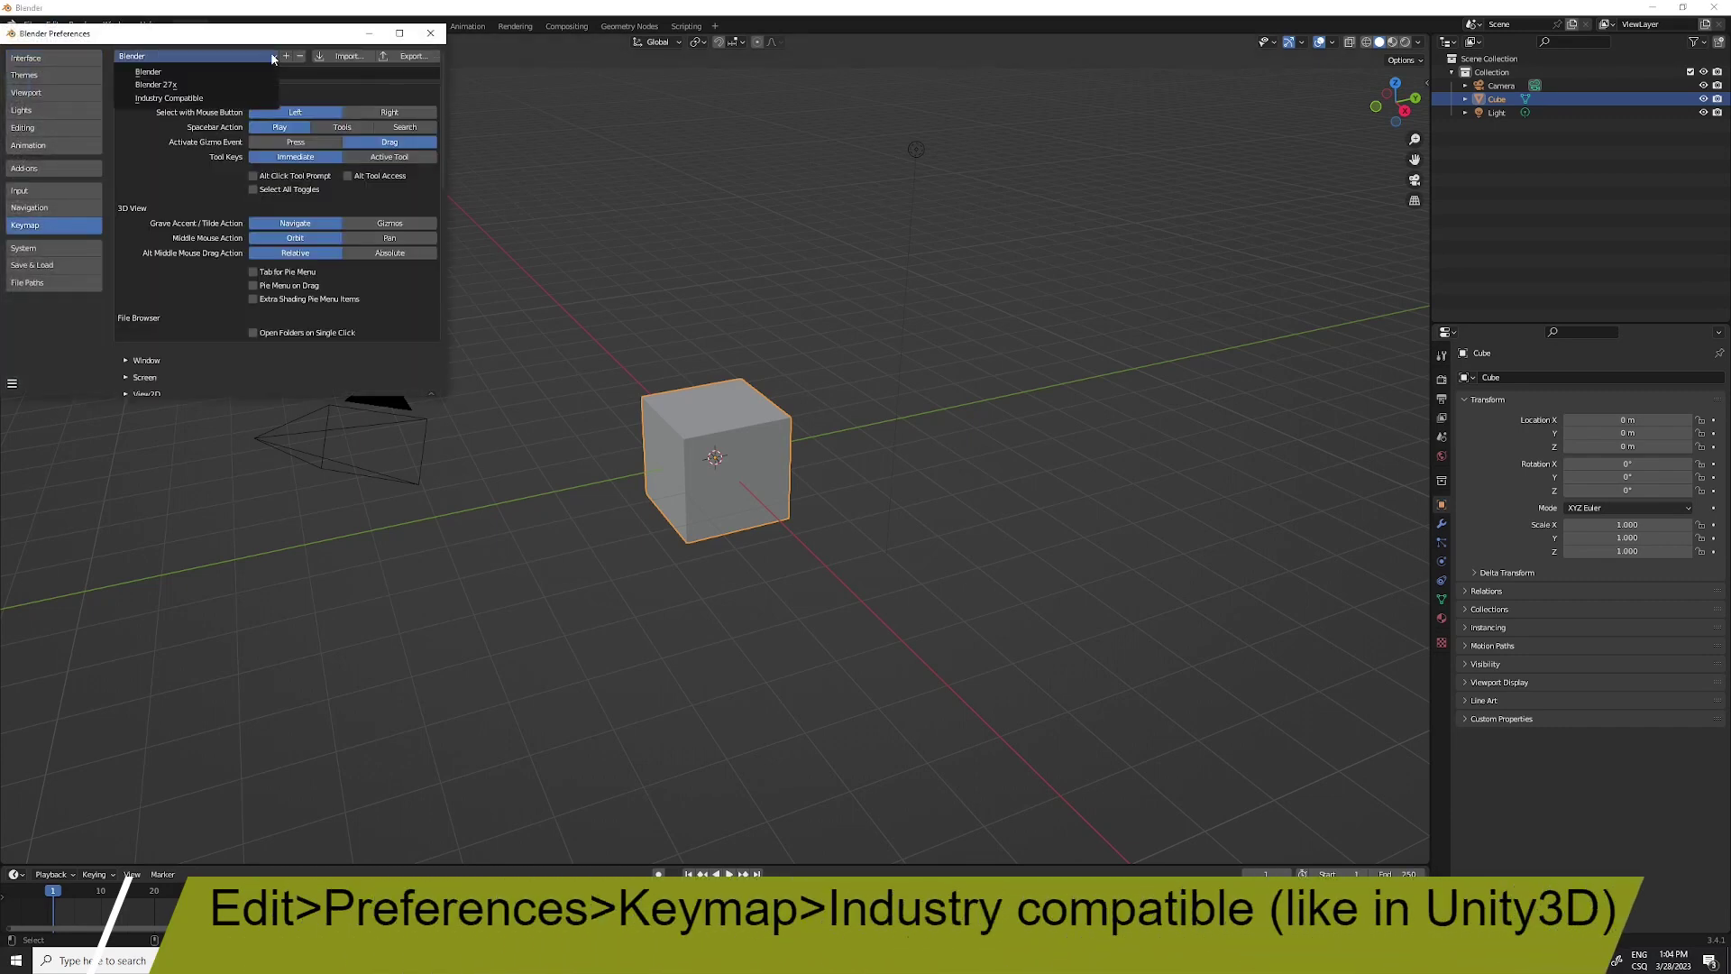
- Apply the Industry Compatible keymap, close Preferences and reselect the Cube
left_click(199, 99)
left_click(916, 148)
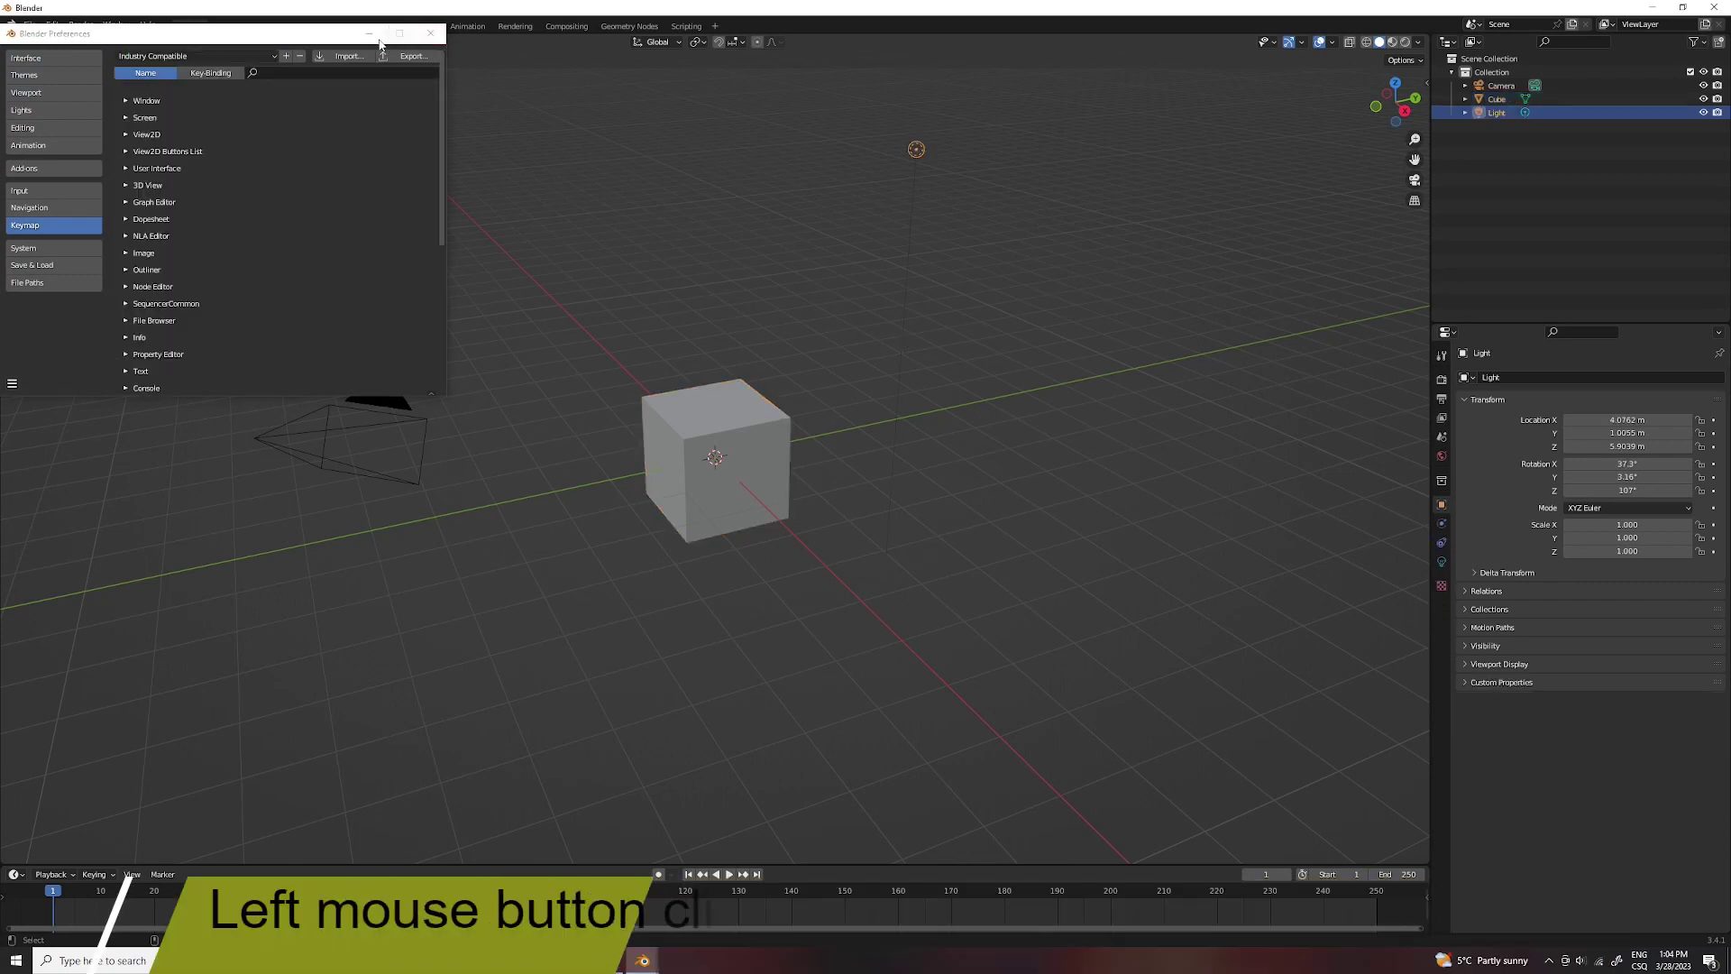
left_click(428, 40)
left_click(726, 463)
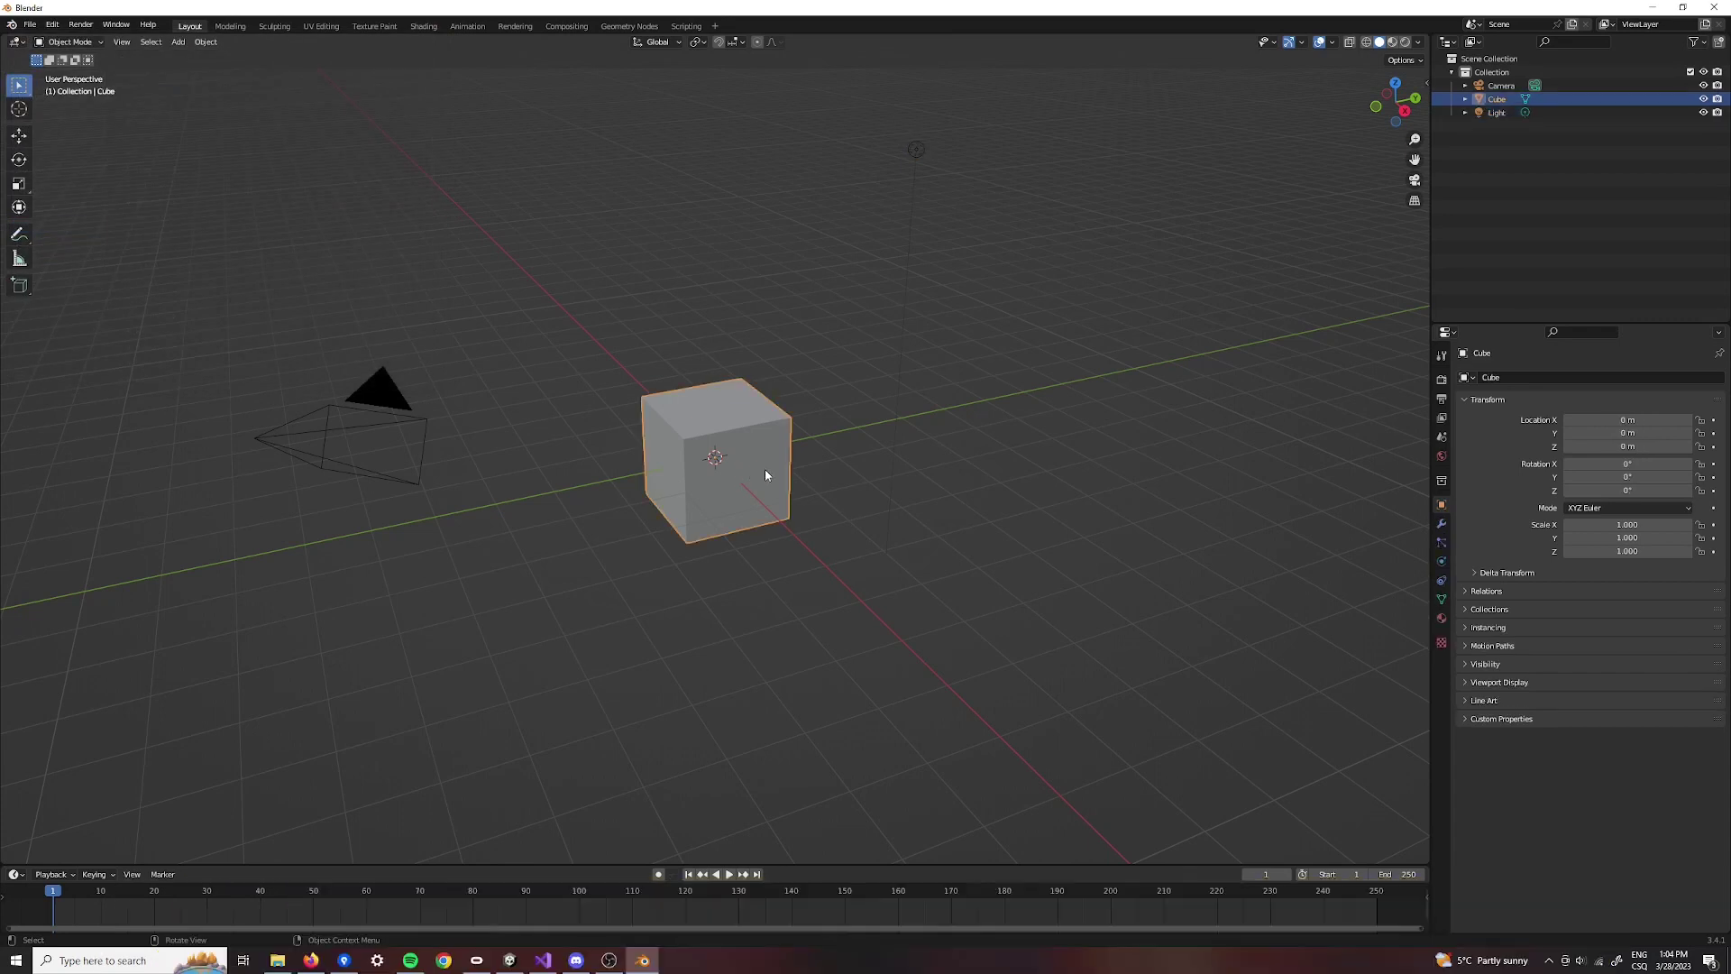
- Zoom, orbit and pan the viewport around the cube, then deselect it
scroll(835, 484, "down", 5)
scroll(678, 514, "up", 4)
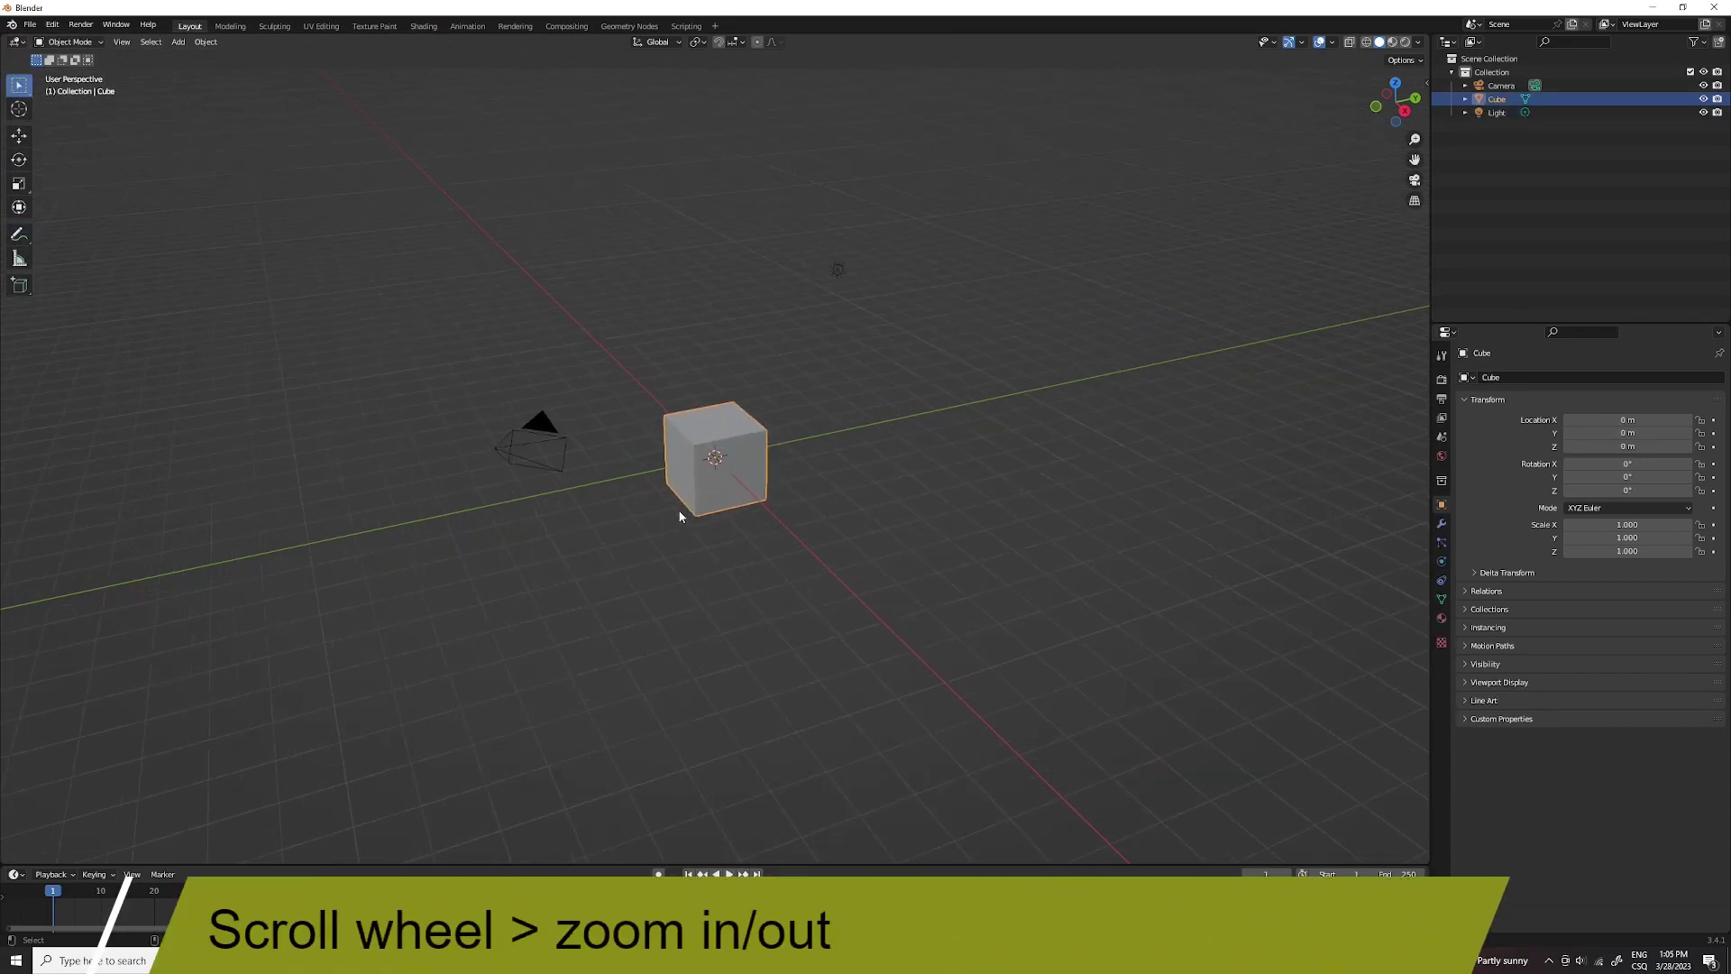
scroll(676, 516, "up", 4)
scroll(676, 520, "down", 8)
mouse_move(777, 522)
left_mouse_down("alt")
mouse_move(880, 518)
mouse_move(501, 520)
mouse_move(708, 507)
left_mouse_up("alt")
mouse_move(718, 512)
middle_mouse_down("alt")
mouse_move(700, 514)
mouse_move(989, 514)
mouse_move(533, 522)
mouse_move(891, 513)
mouse_move(905, 467)
mouse_move(810, 620)
mouse_move(649, 536)
mouse_move(673, 518)
middle_mouse_up("alt")
left_click(672, 502)
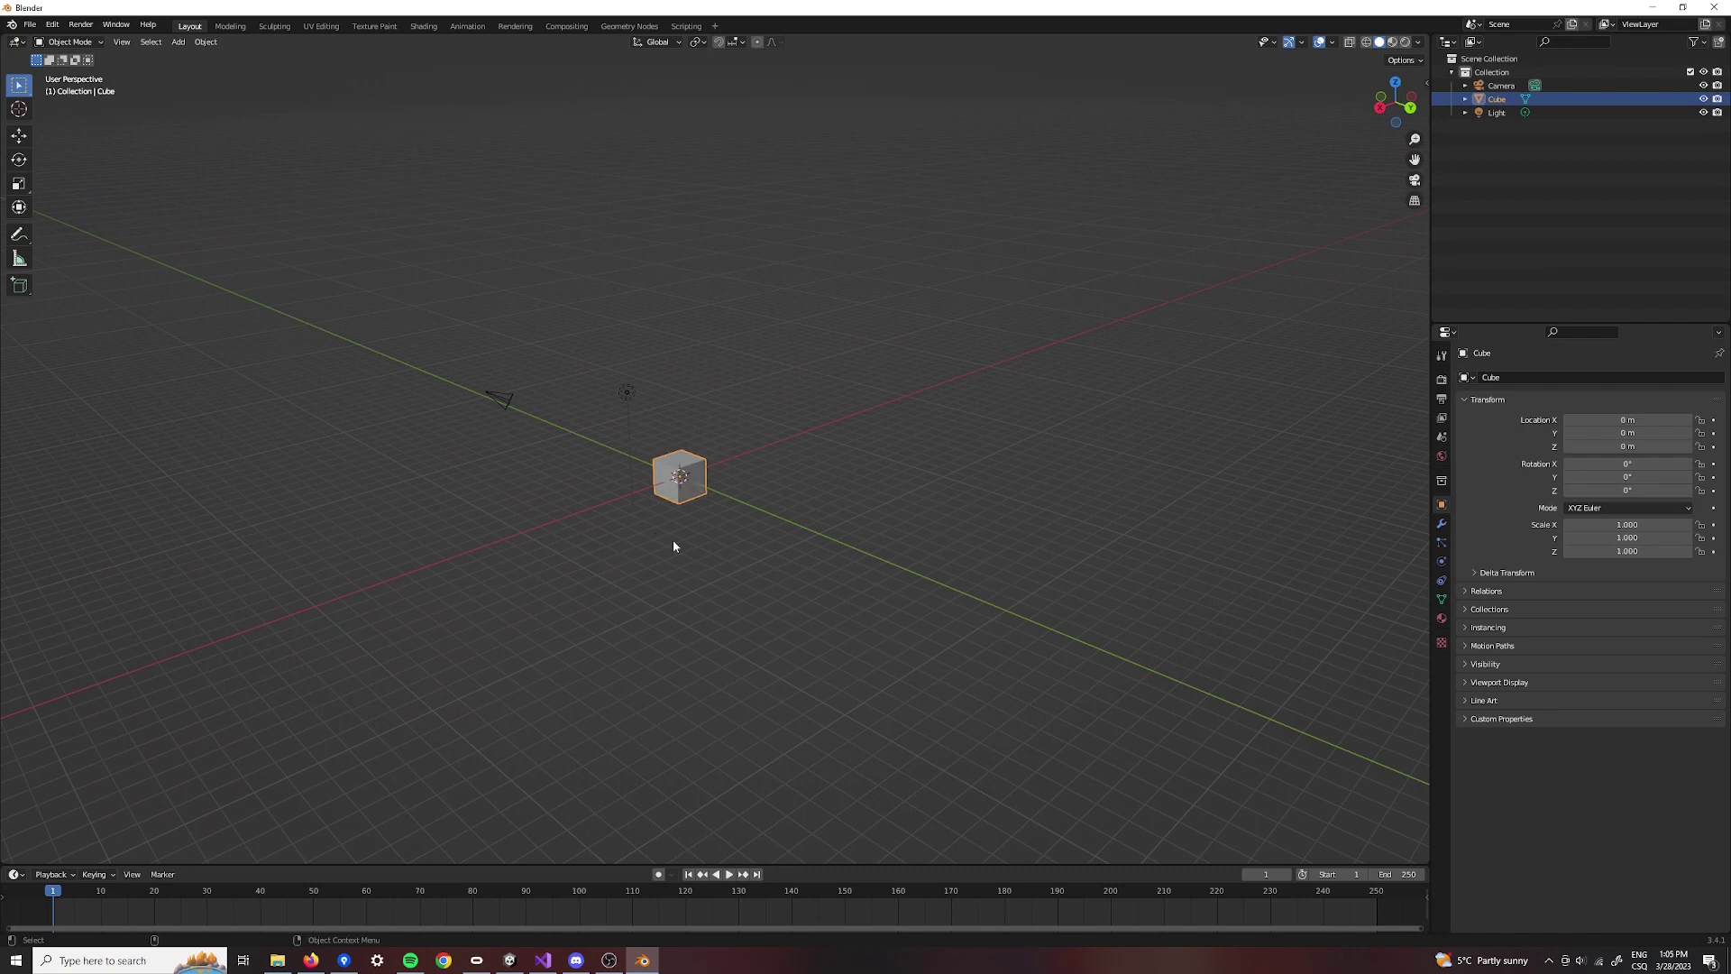
- Frame the cube with F, zoom out, and clear the selection
key("f")
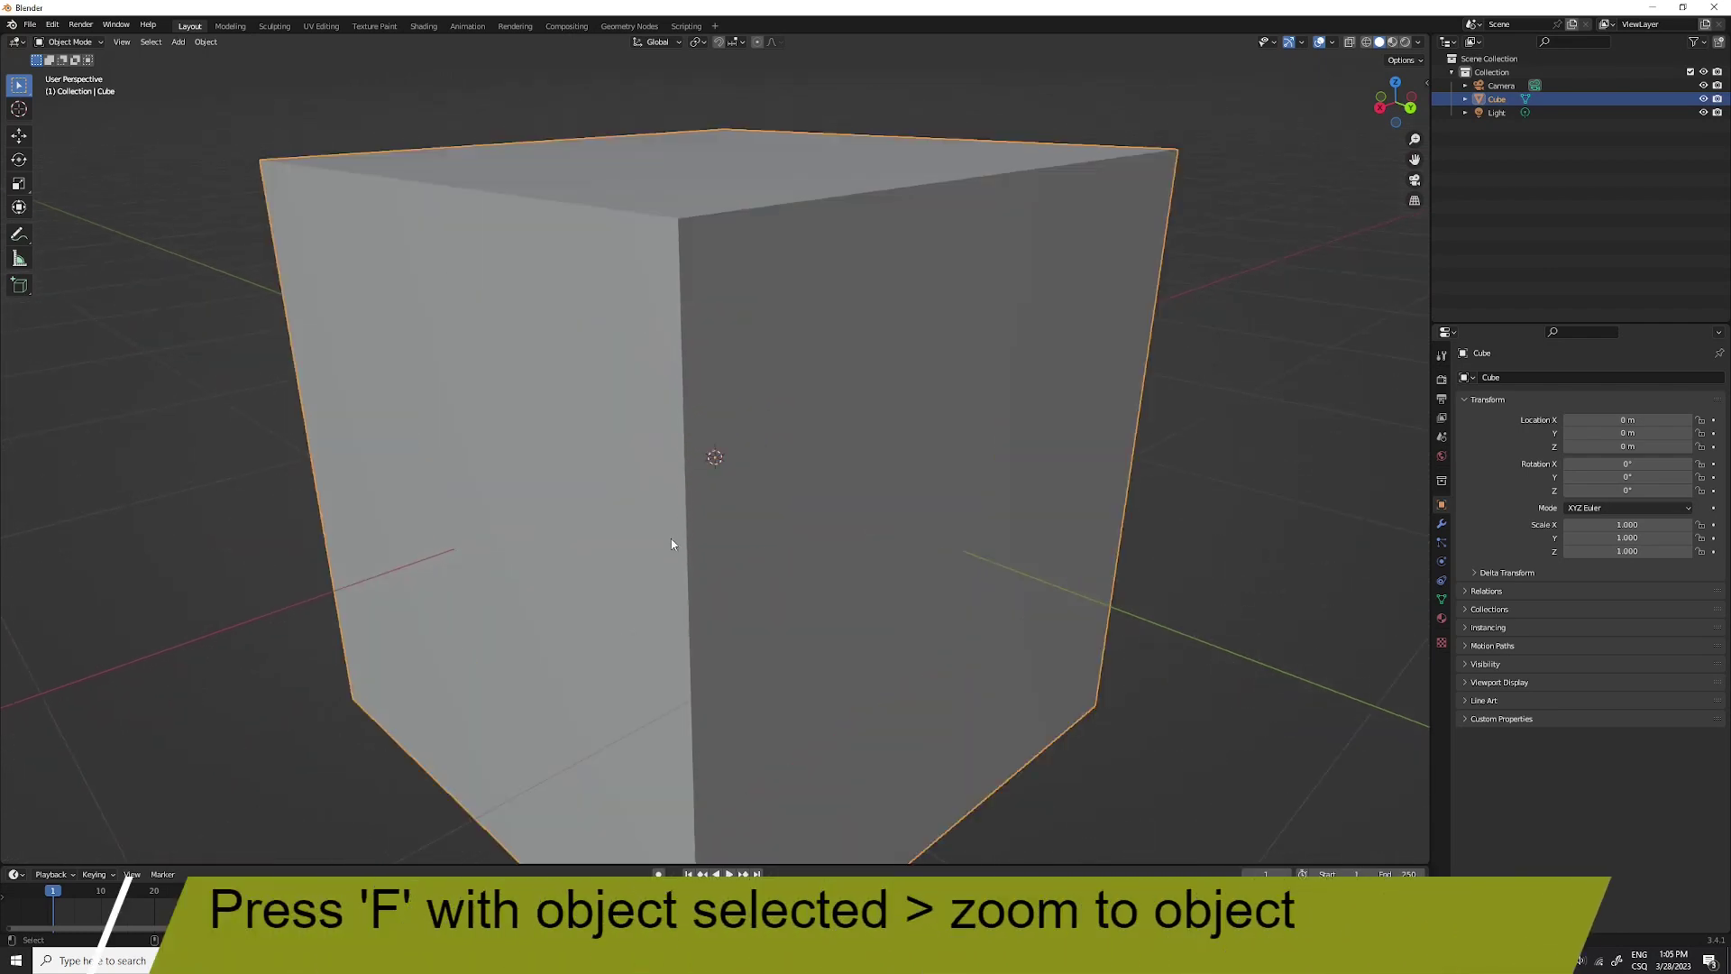
scroll(671, 539, "down", 4)
scroll(671, 538, "down", 3)
left_click(978, 428)
- Select Camera, Cube and Light together, deselect all, then select only the Light
left_click(1497, 85)
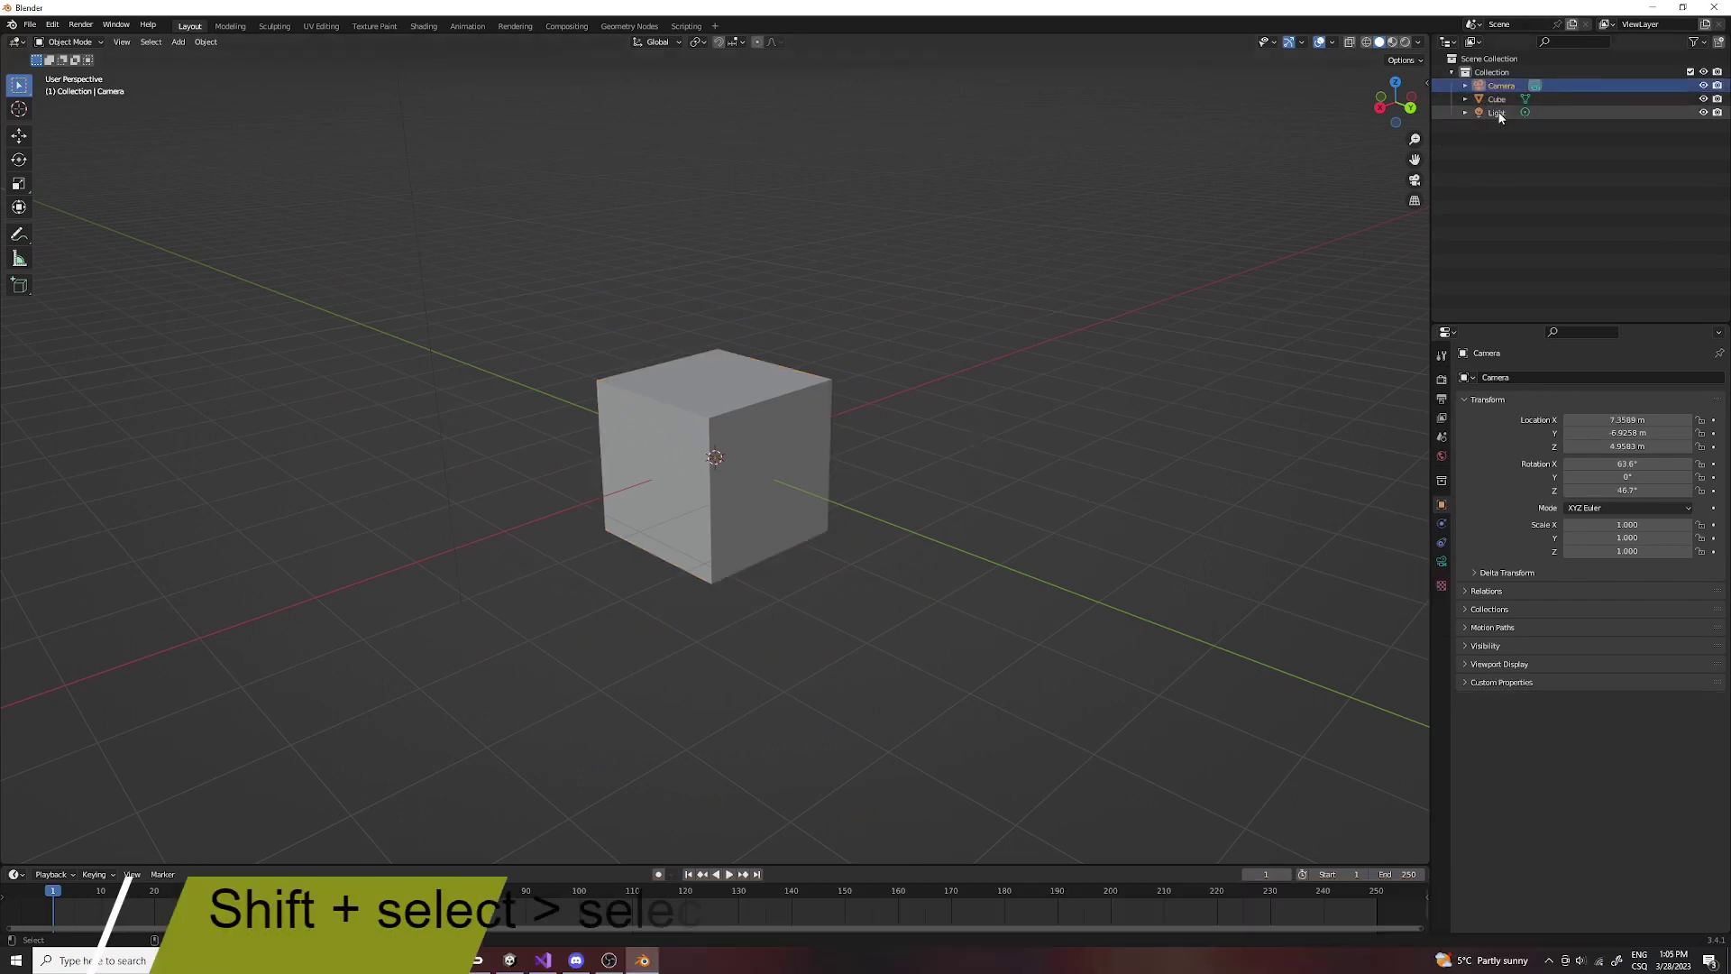
scroll(1343, 192, "down", 3)
left_click(1496, 112, "shift")
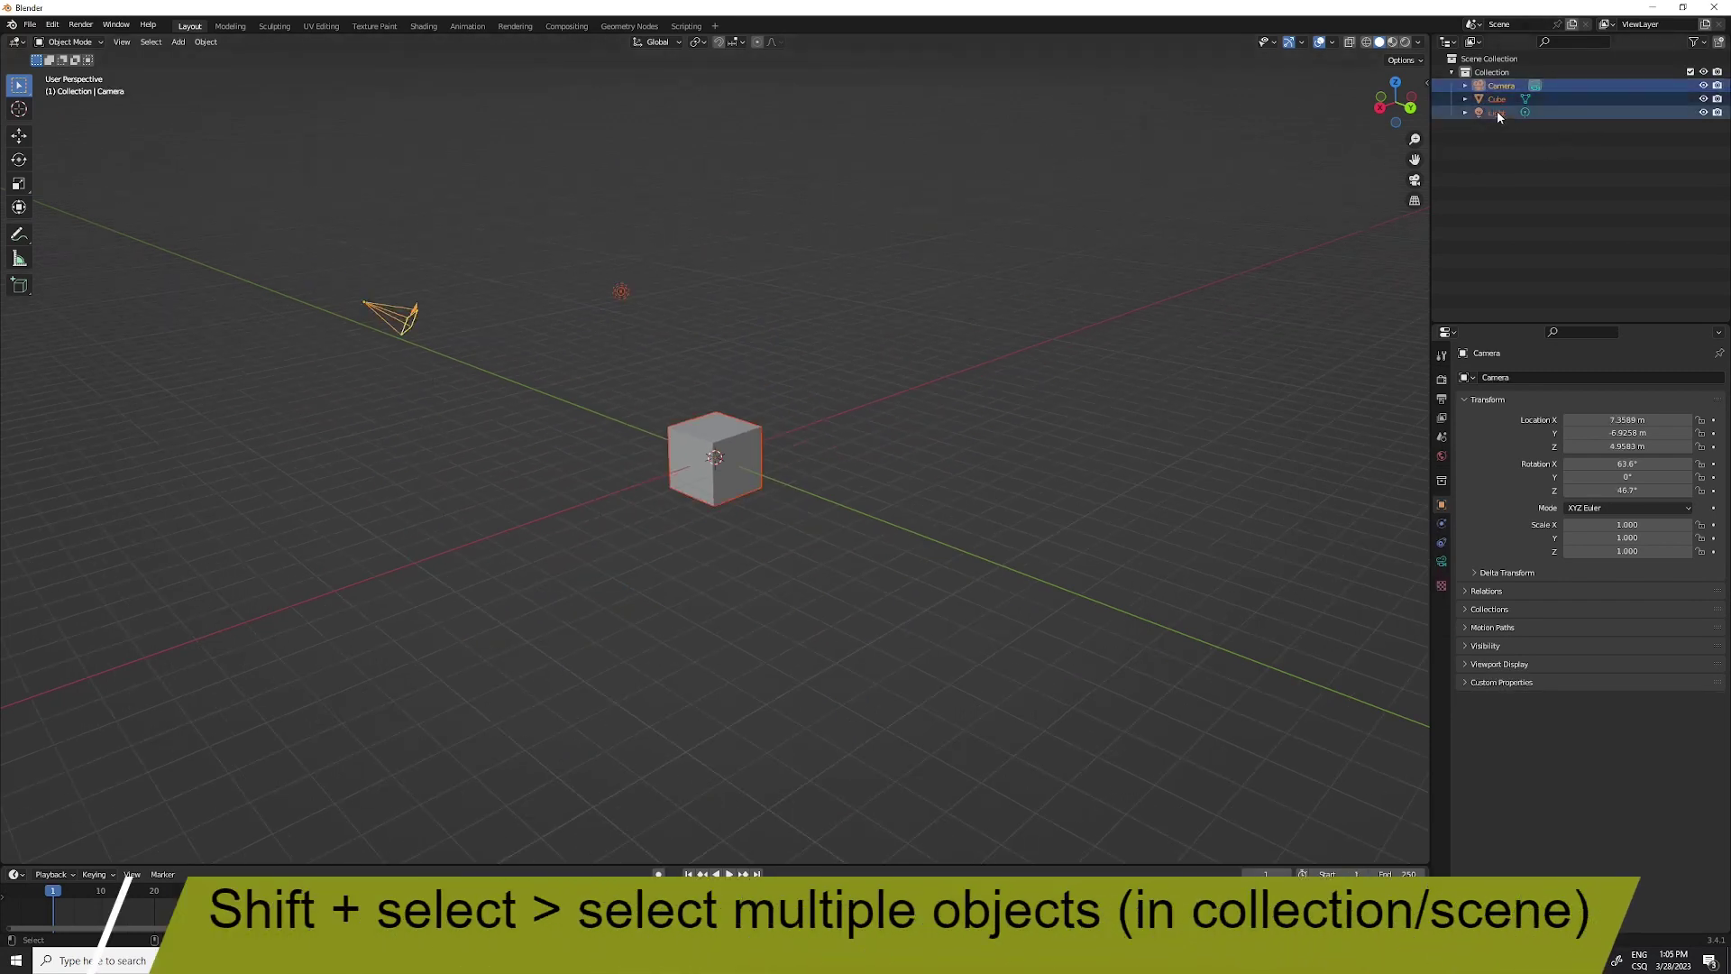
scroll(785, 277, "down", 2)
scroll(631, 307, "up", 4)
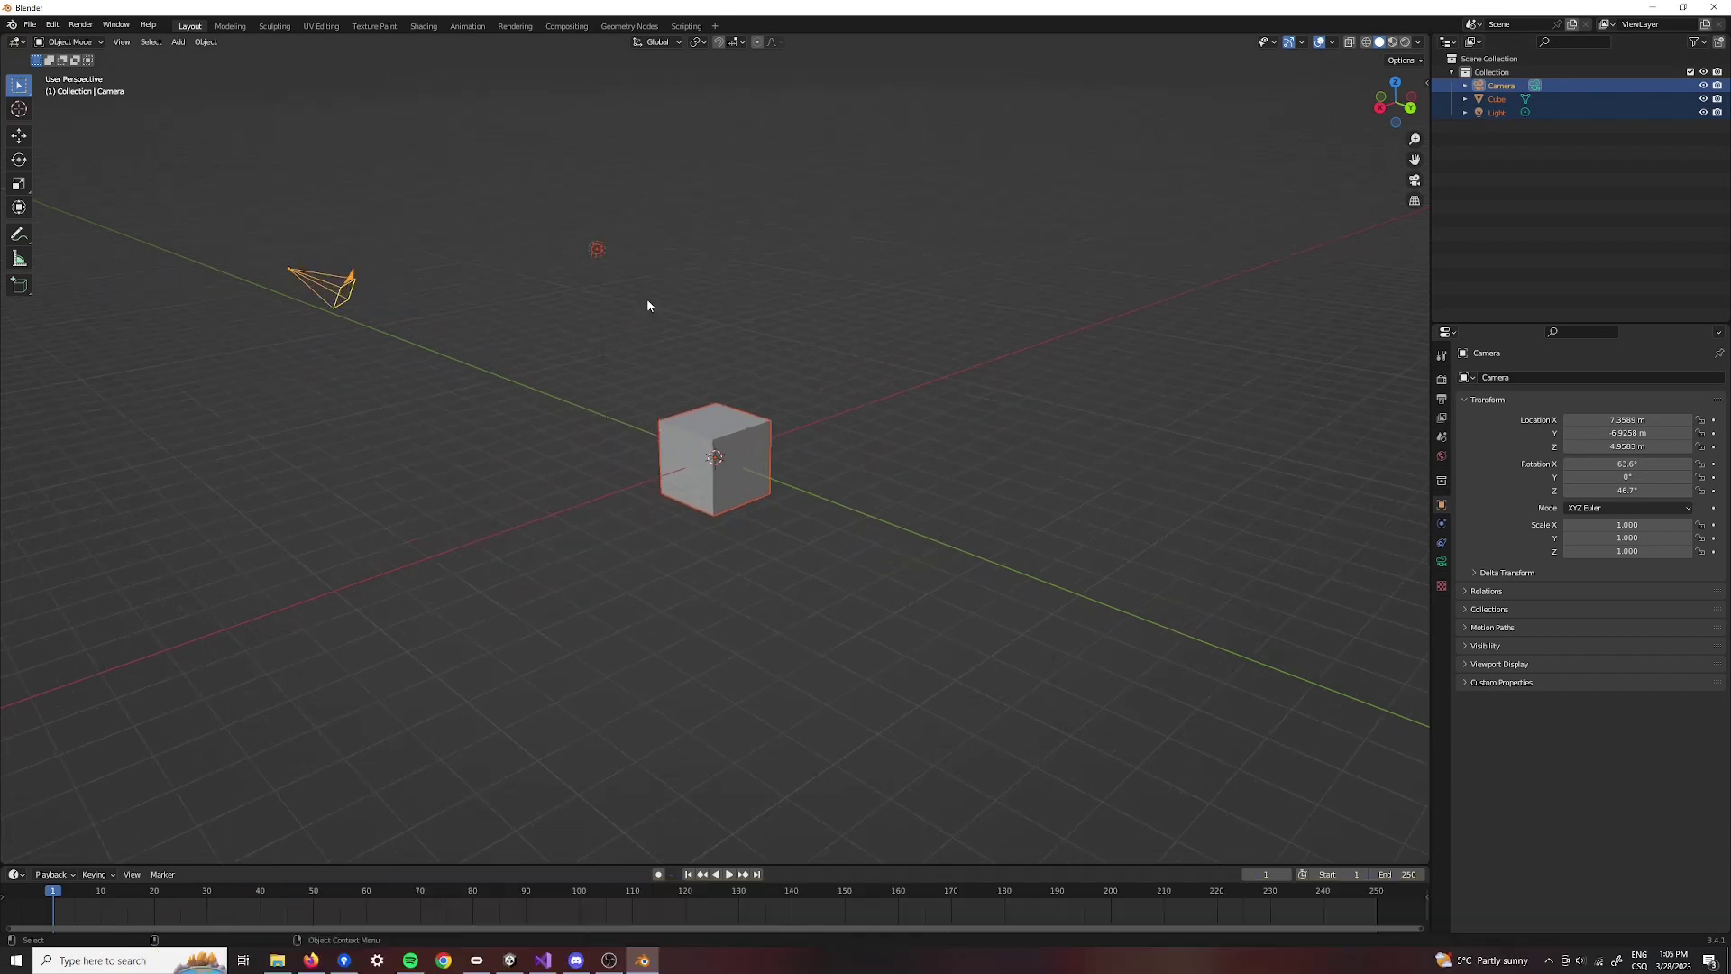
left_click(1028, 268)
left_click(1497, 112)
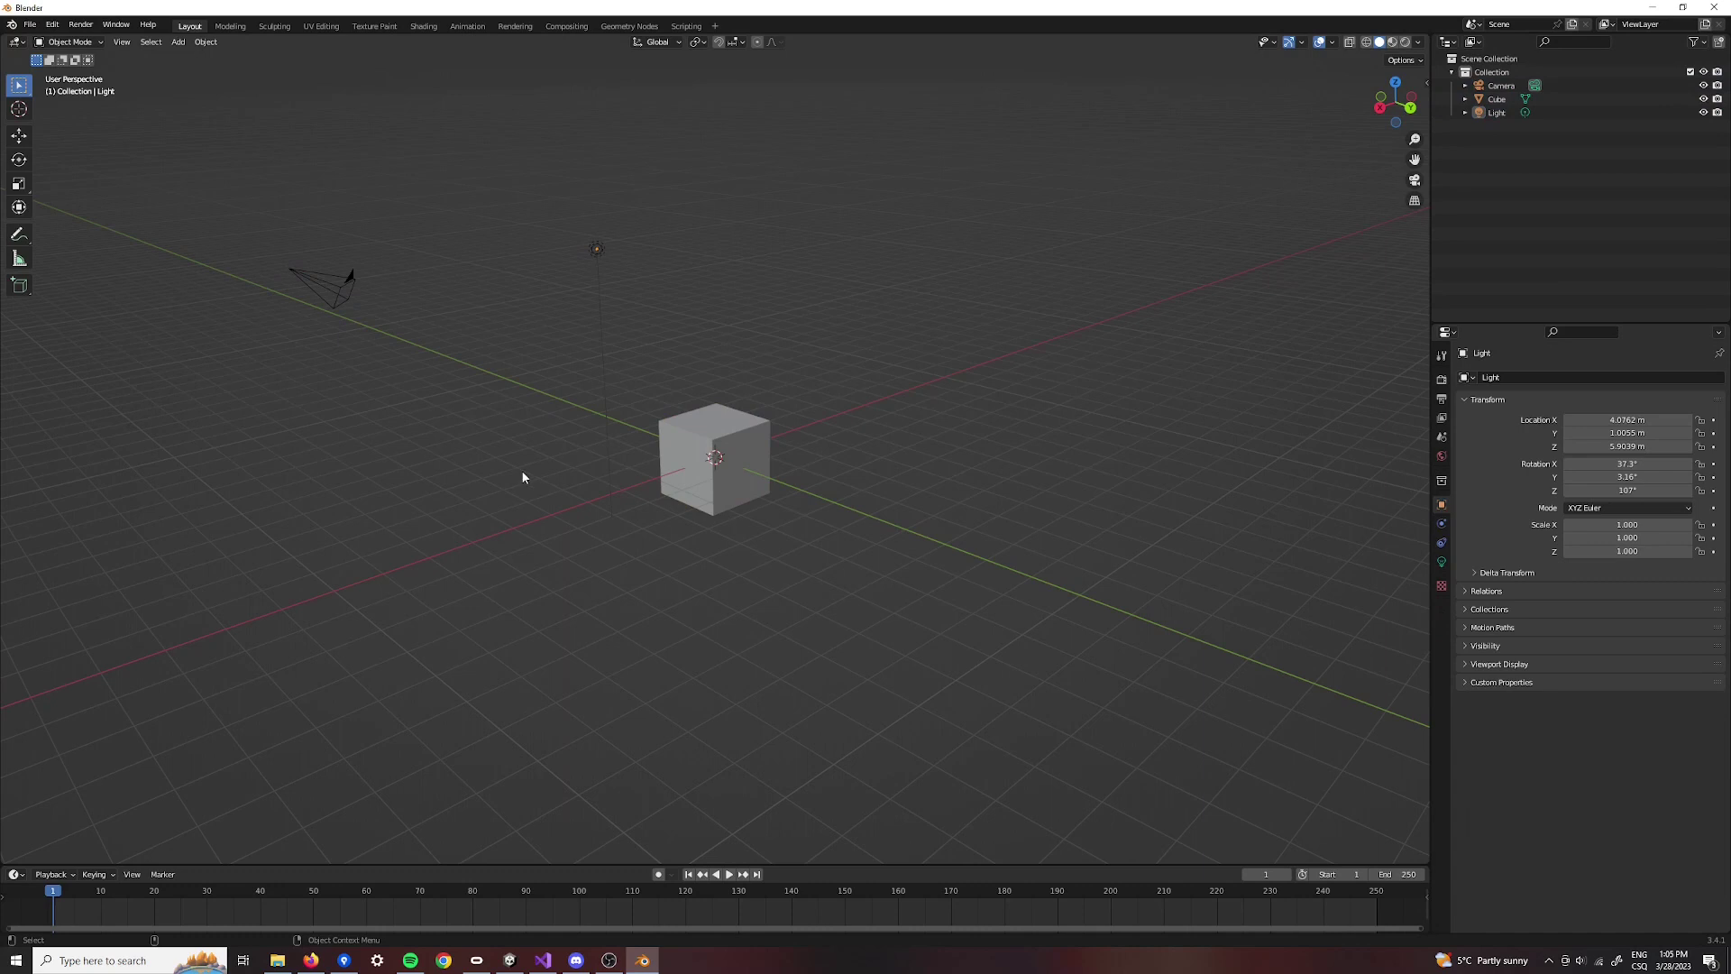
- Select the Cube and raise it along Z with the Move tool
left_click(729, 451)
scroll(503, 512, "up", 1)
scroll(502, 512, "up", 1)
key("w")
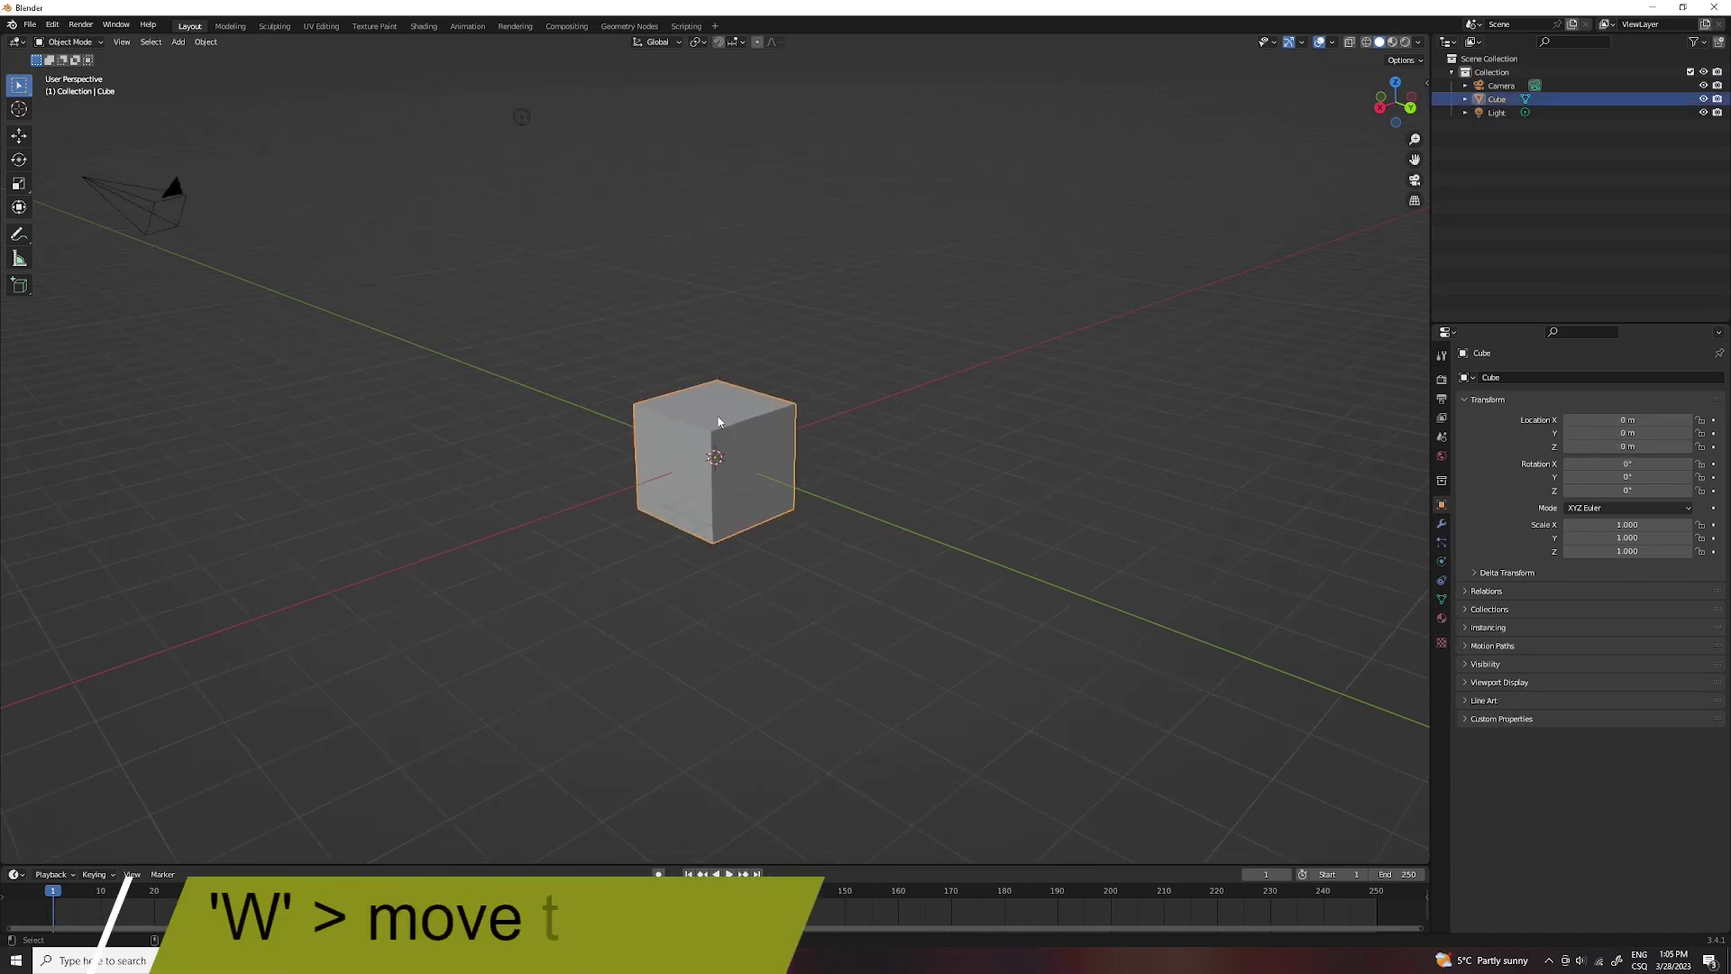
key("w")
mouse_move(716, 404)
left_mouse_down()
mouse_move(718, 383)
mouse_move(785, 404)
mouse_move(784, 311)
left_mouse_up()
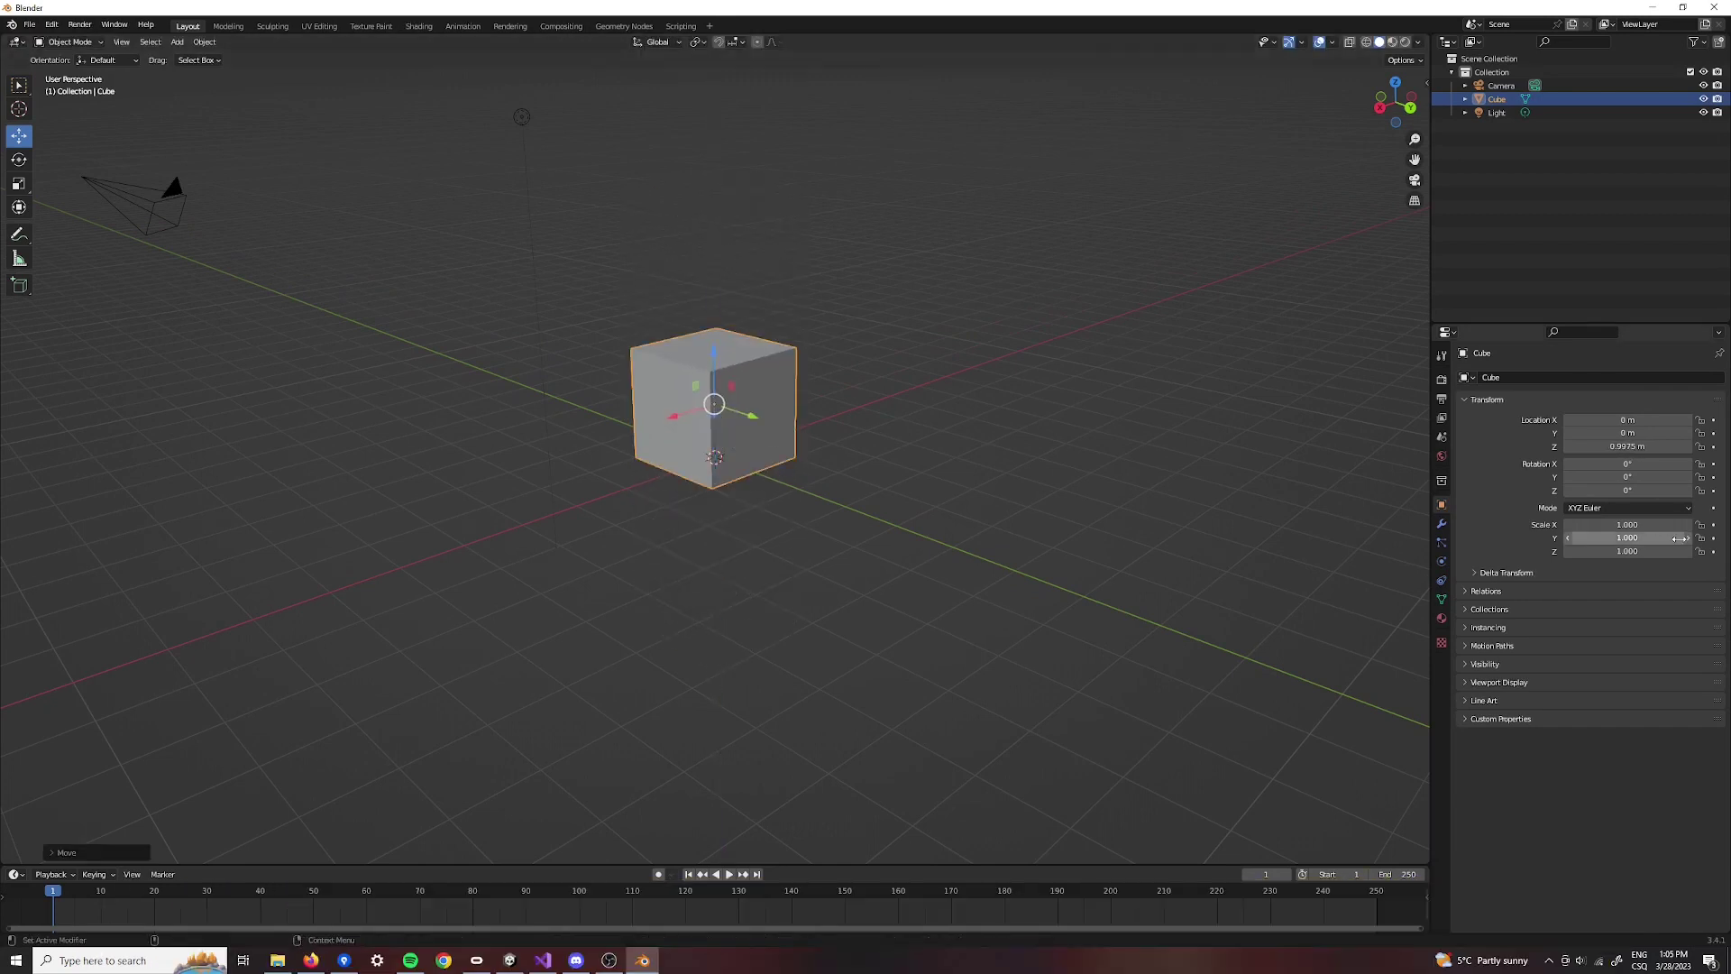
- Toggle the transform panel, raise the cube higher, then undo that move
left_click(1514, 400)
left_click(1489, 400)
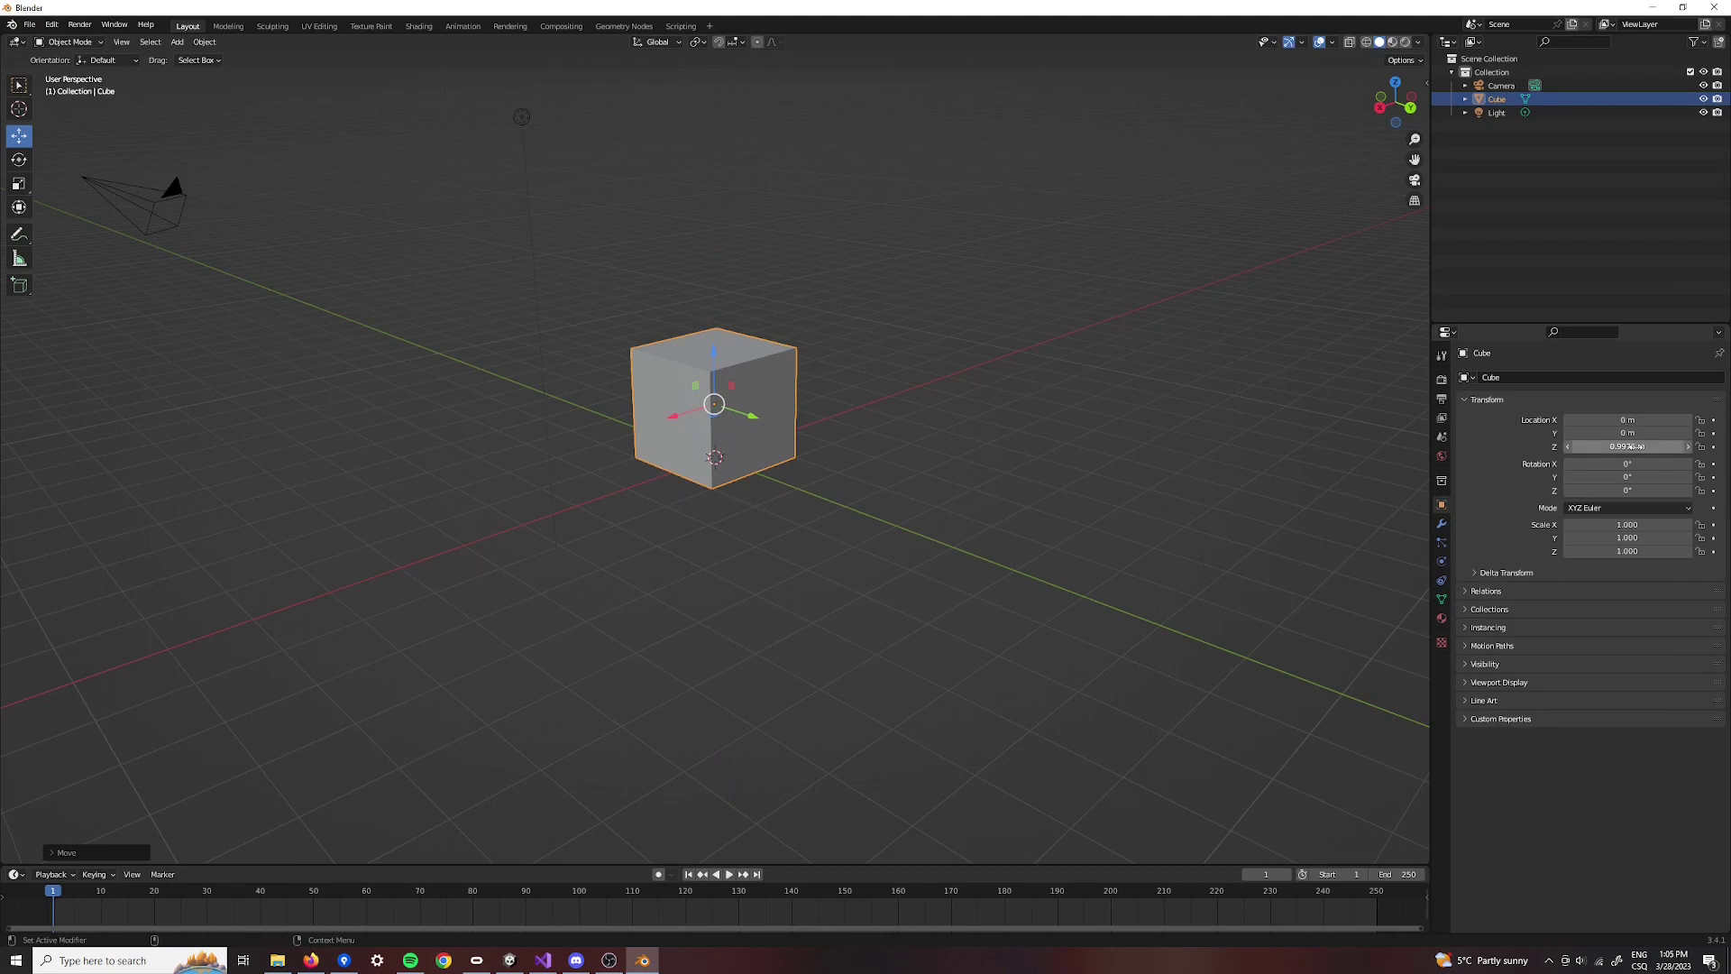
left_click_drag(716, 356, 721, 344)
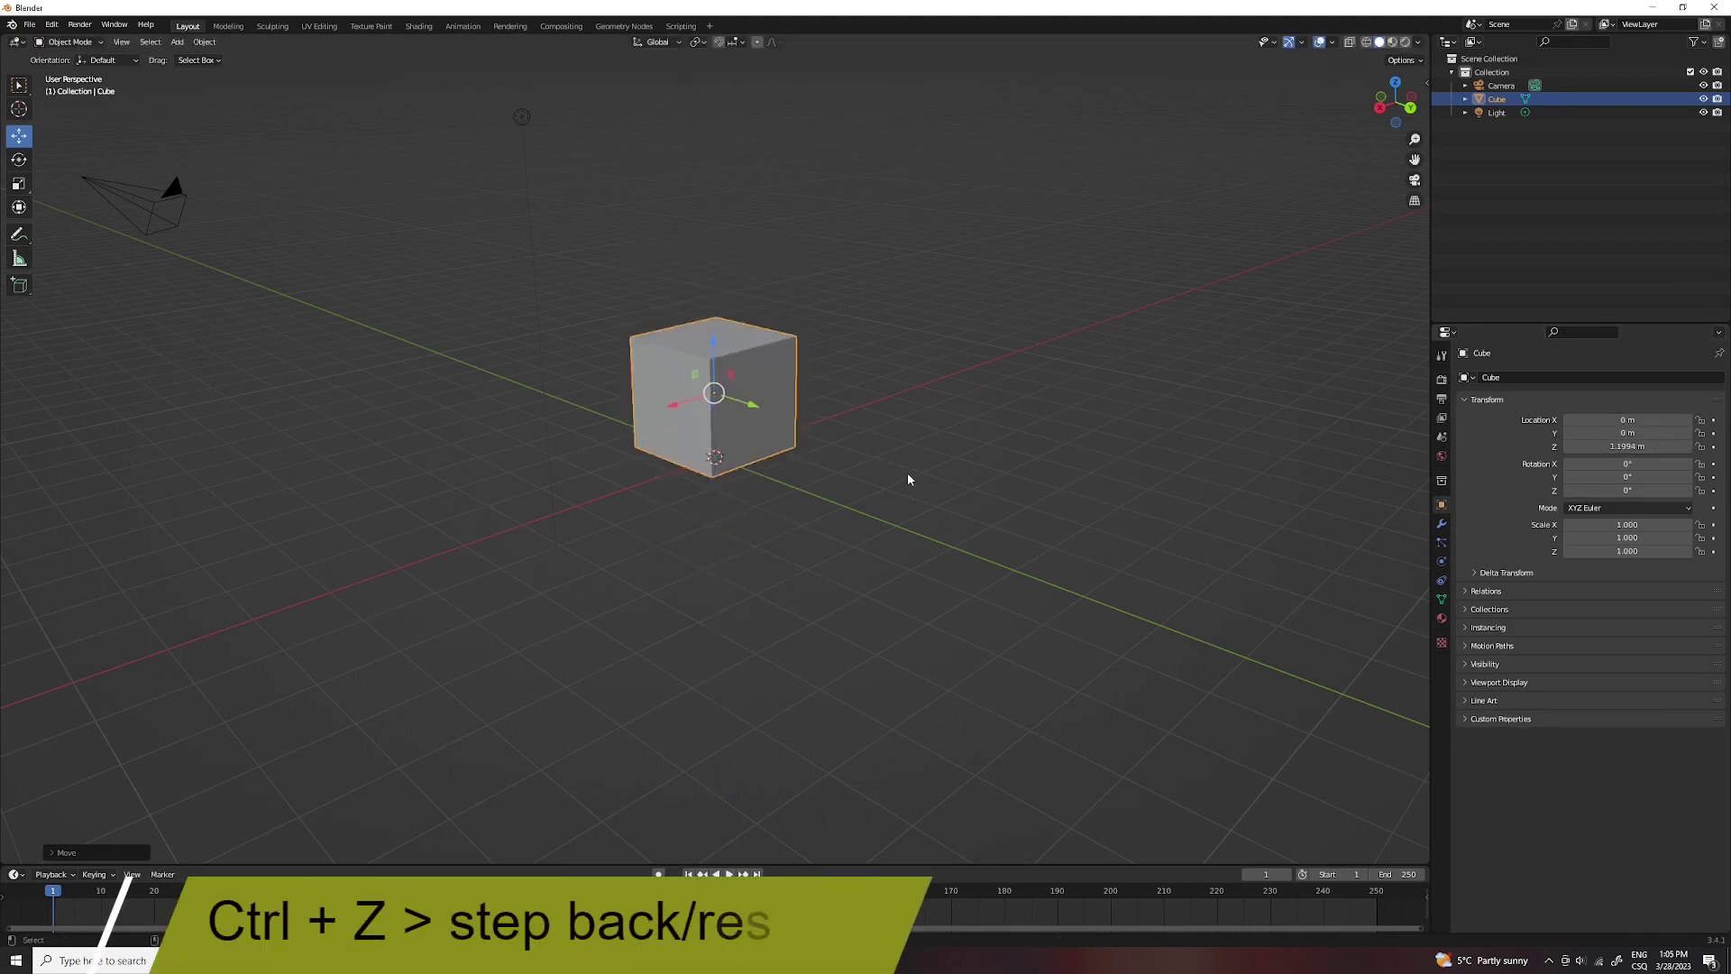
key("ctrl+z")
key("ctrl+z")
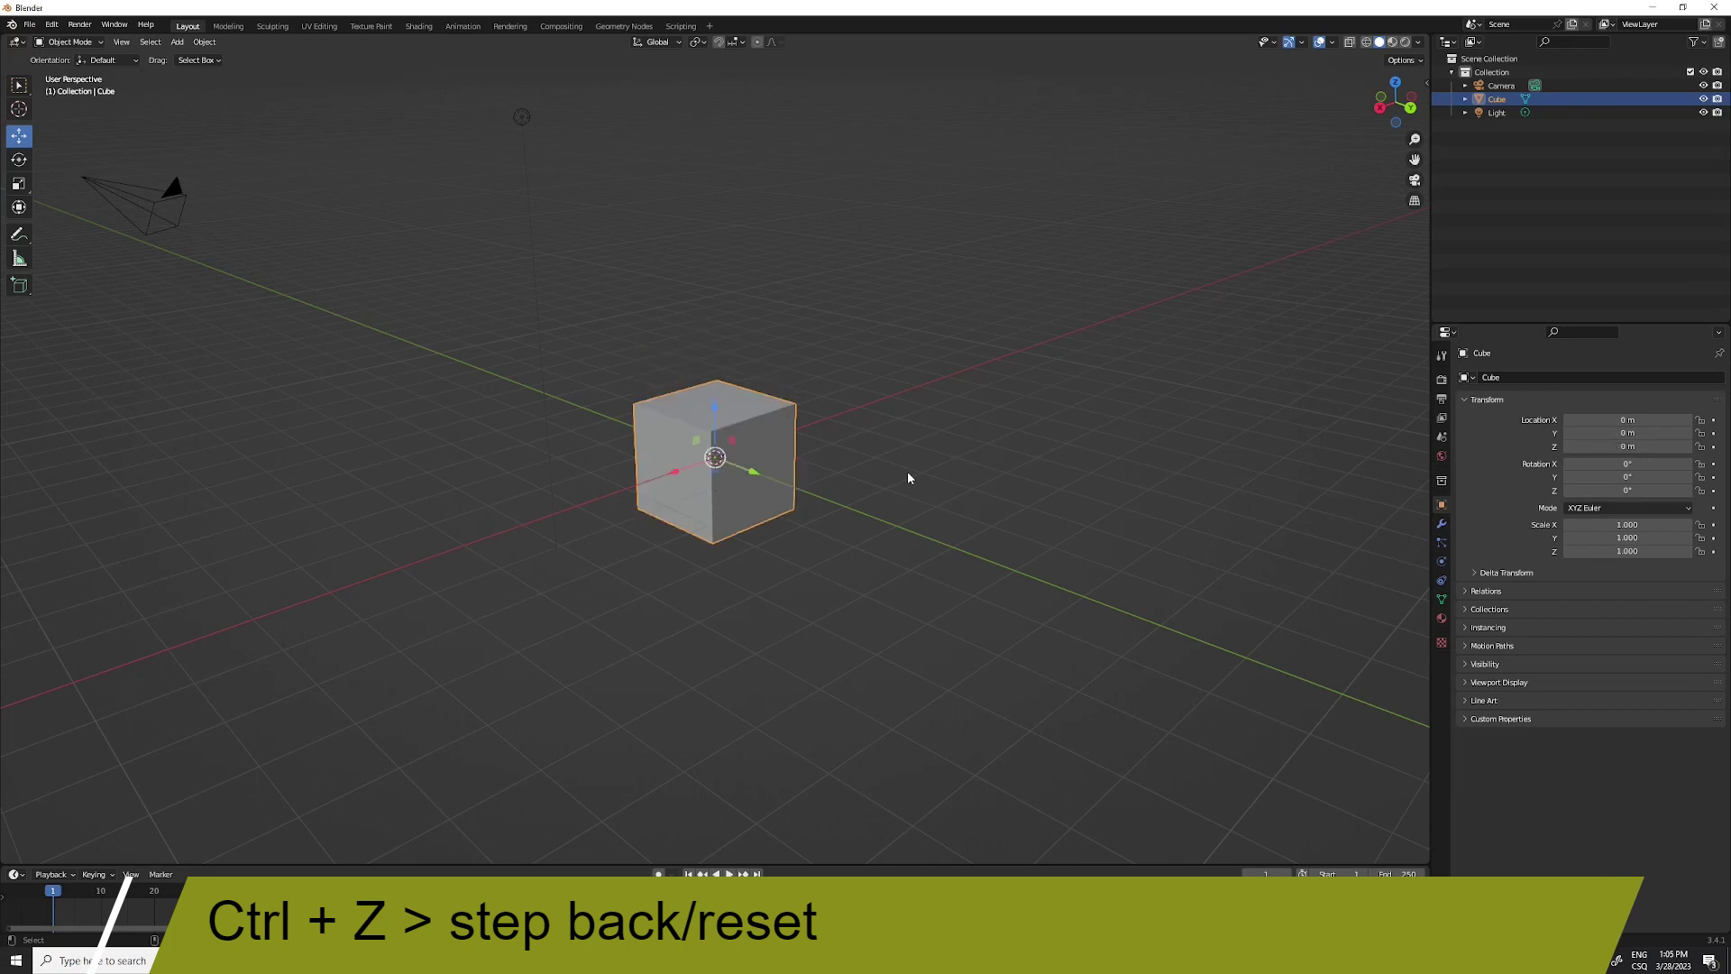
- Resize the cube by dragging, undo the squash, and reset X, Y, Z Scale to 1
key("r")
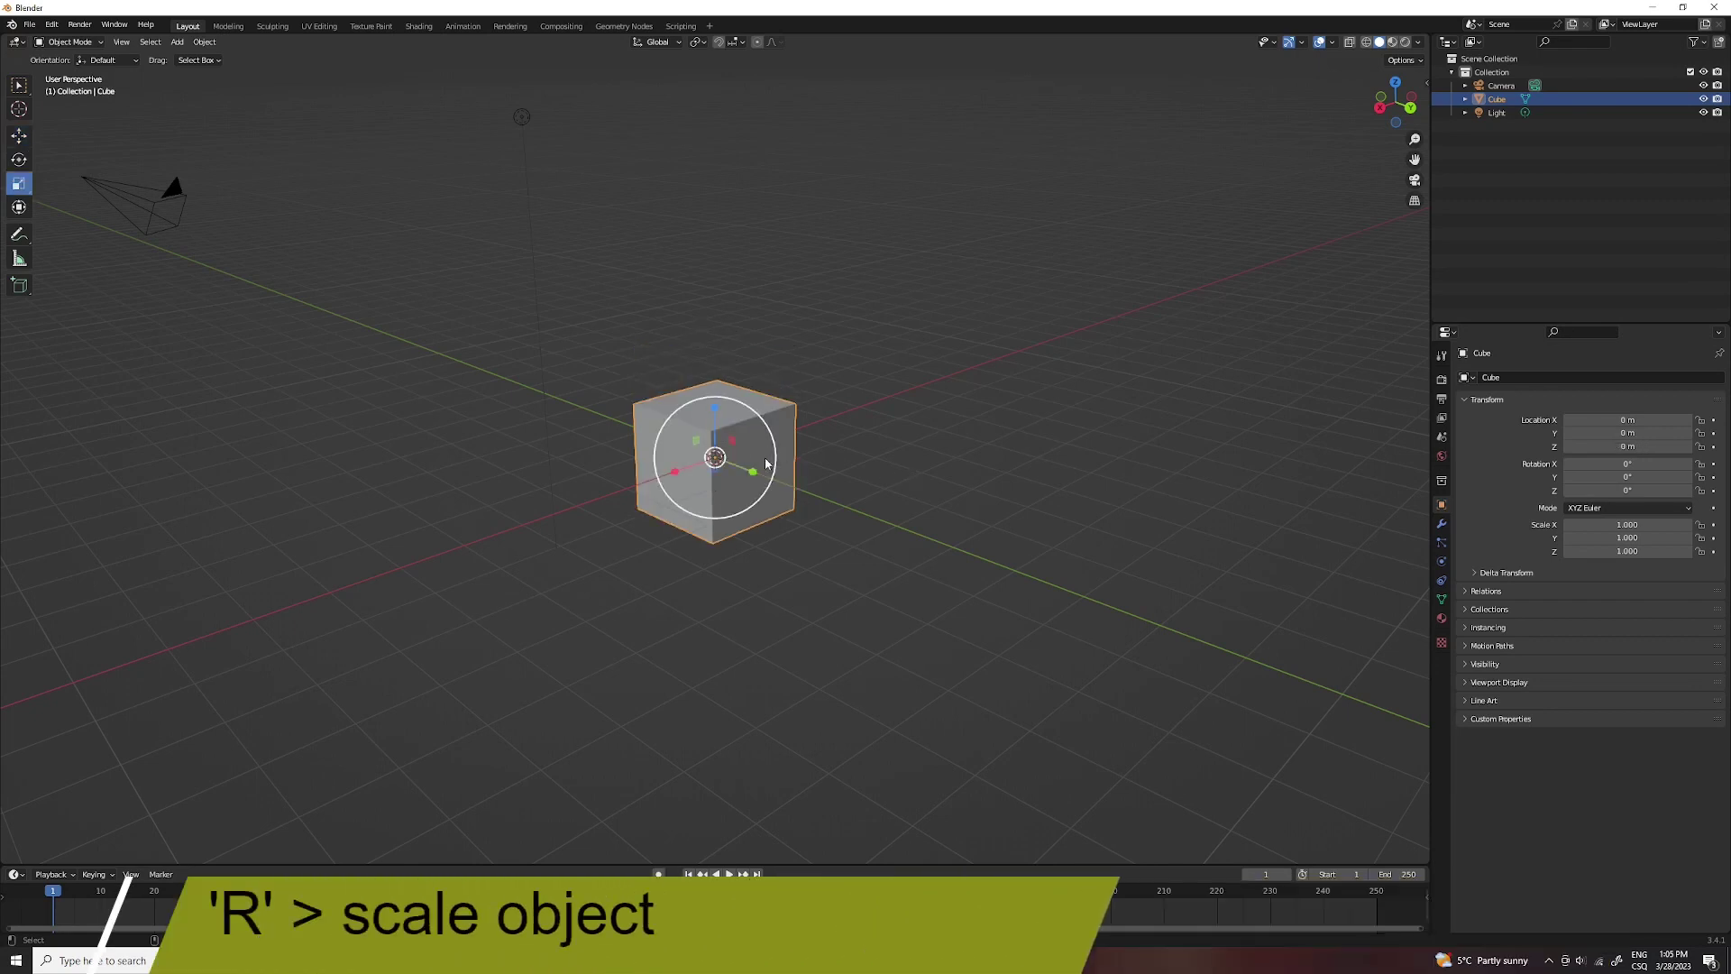
mouse_move(765, 464)
left_mouse_down()
mouse_move(942, 426)
mouse_move(755, 448)
mouse_move(715, 430)
mouse_move(834, 514)
mouse_move(695, 470)
mouse_move(577, 505)
mouse_move(822, 426)
left_mouse_up()
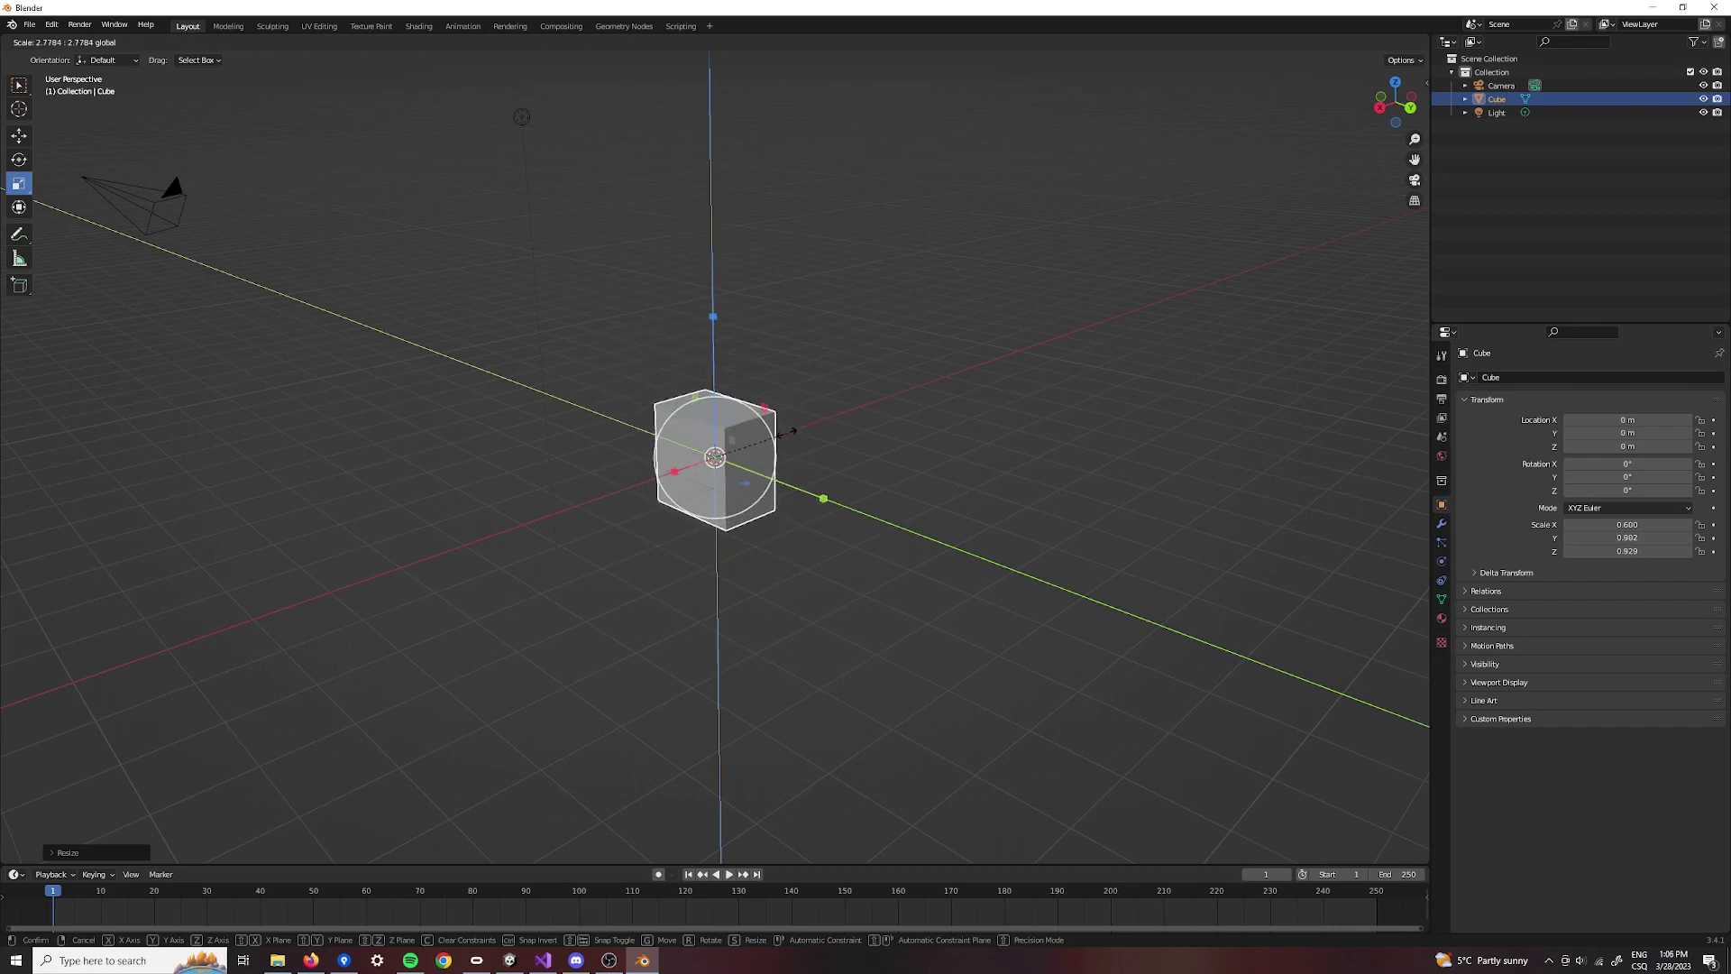
left_click_drag(822, 427, 857, 449)
key("ctrl+z")
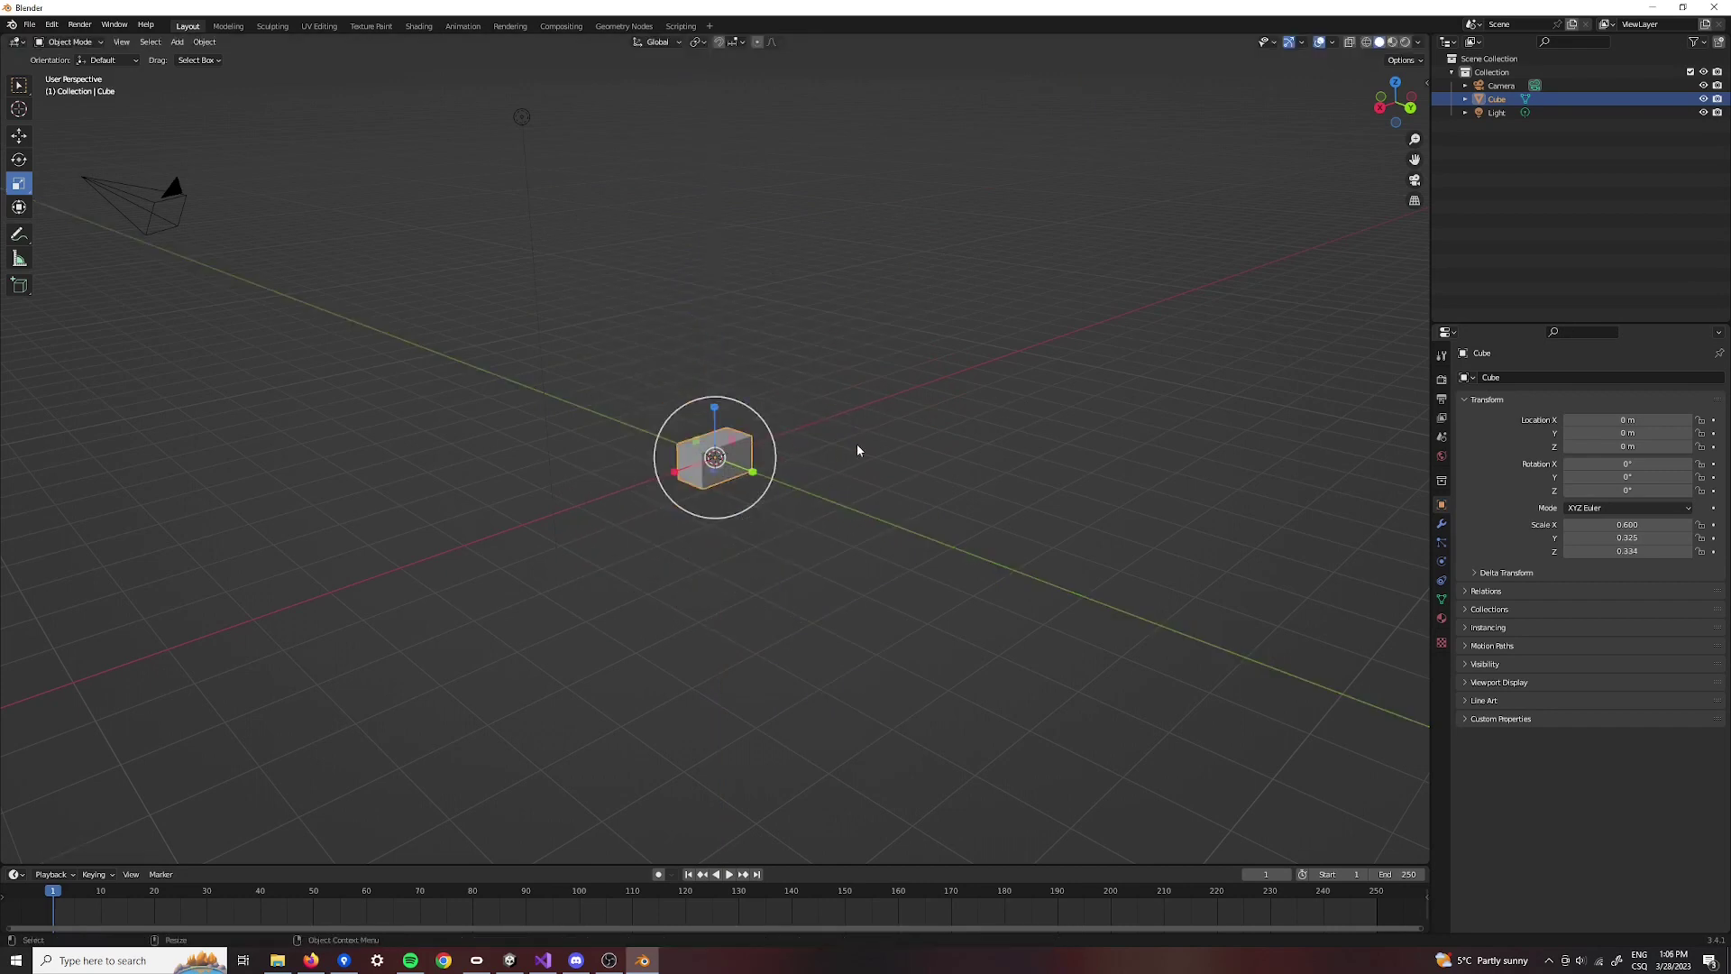
left_click_drag(1623, 523, 1623, 550)
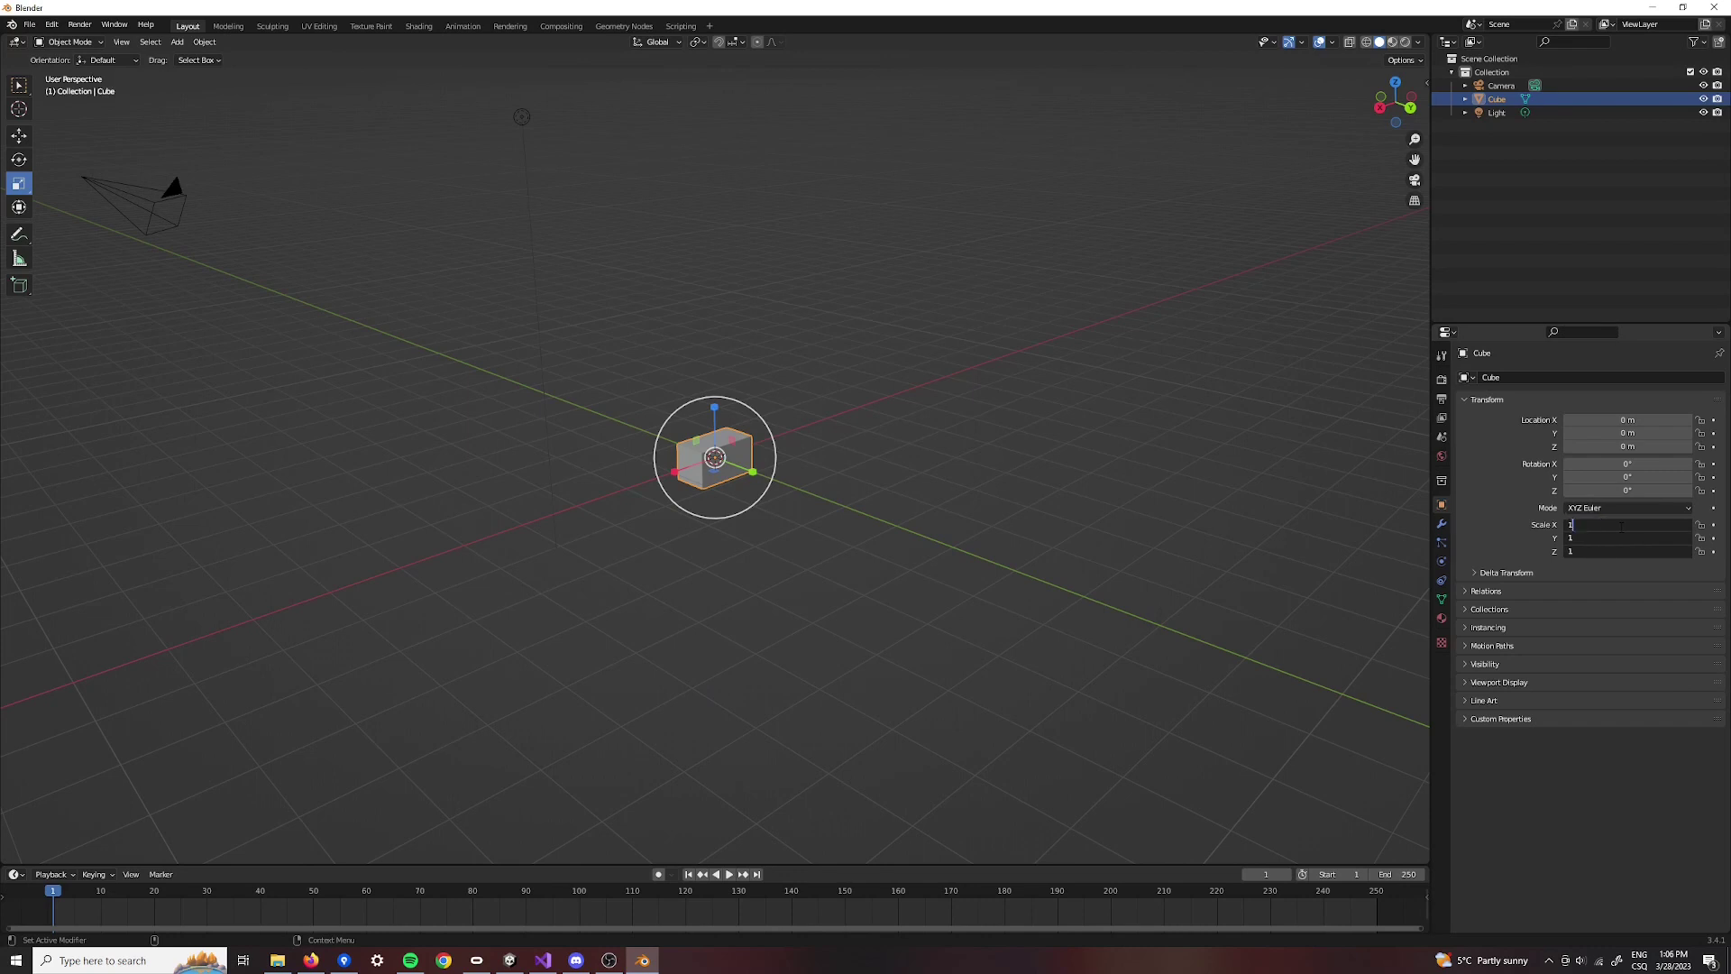
key("Return")
key("e")
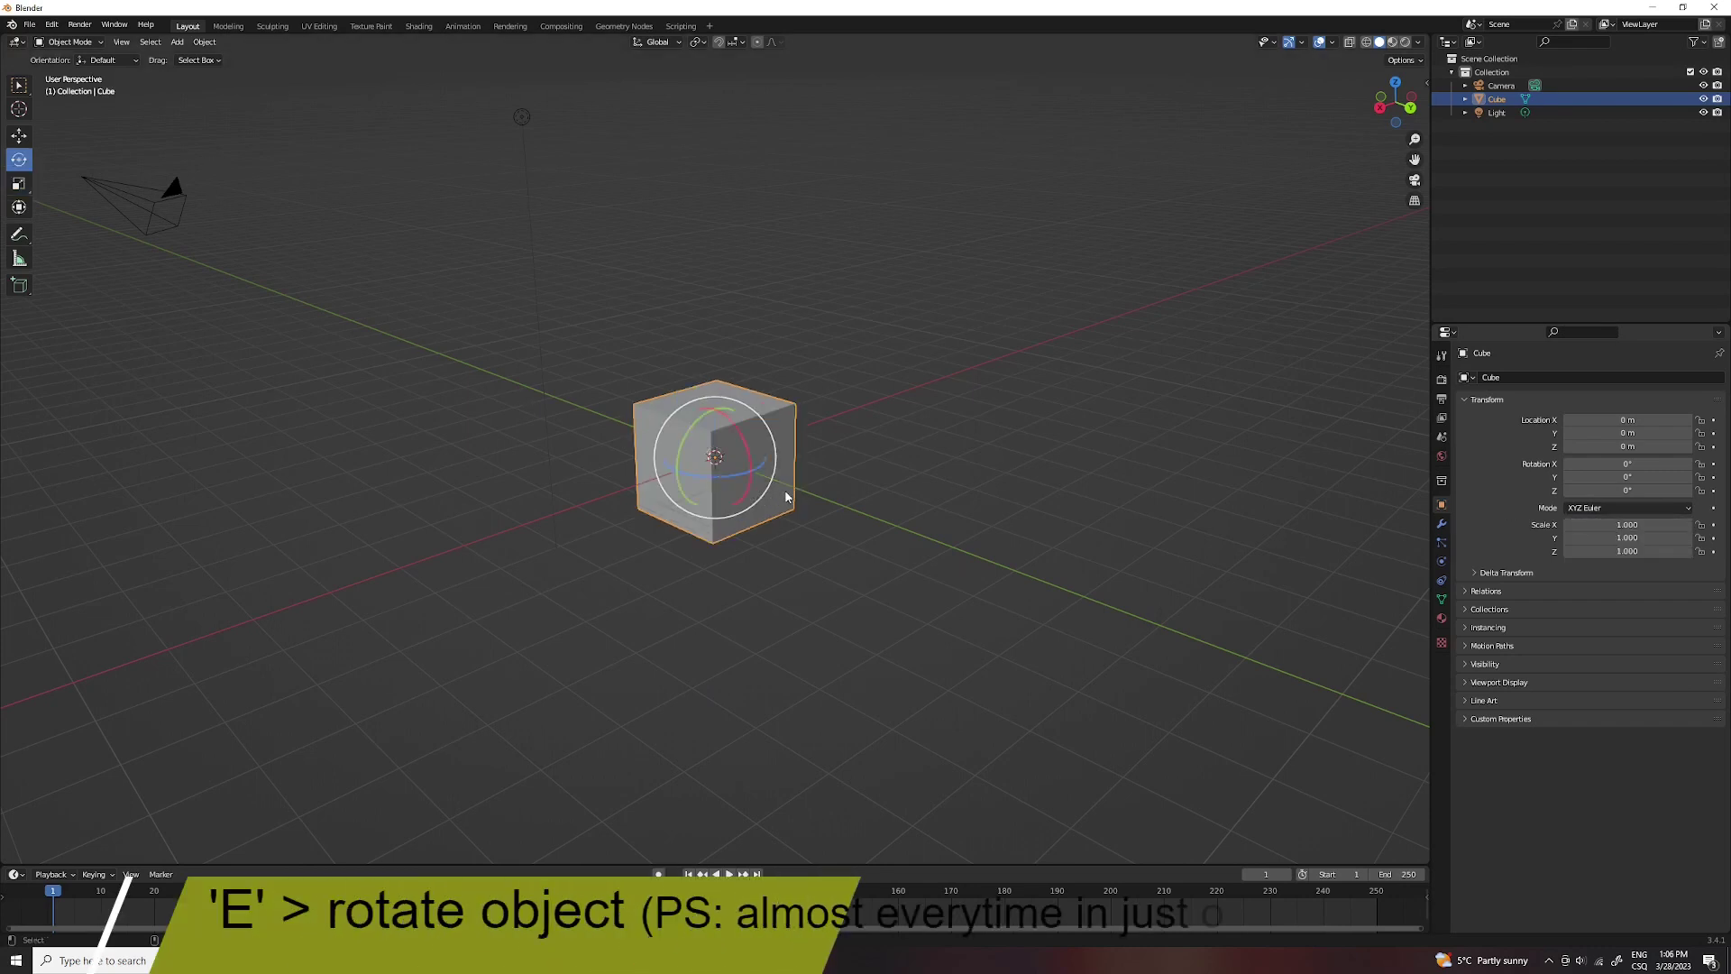
mouse_move(778, 486)
left_mouse_down()
mouse_move(667, 490)
mouse_move(744, 446)
mouse_move(735, 421)
left_mouse_up()
key("alt+r")
left_click(1056, 520)
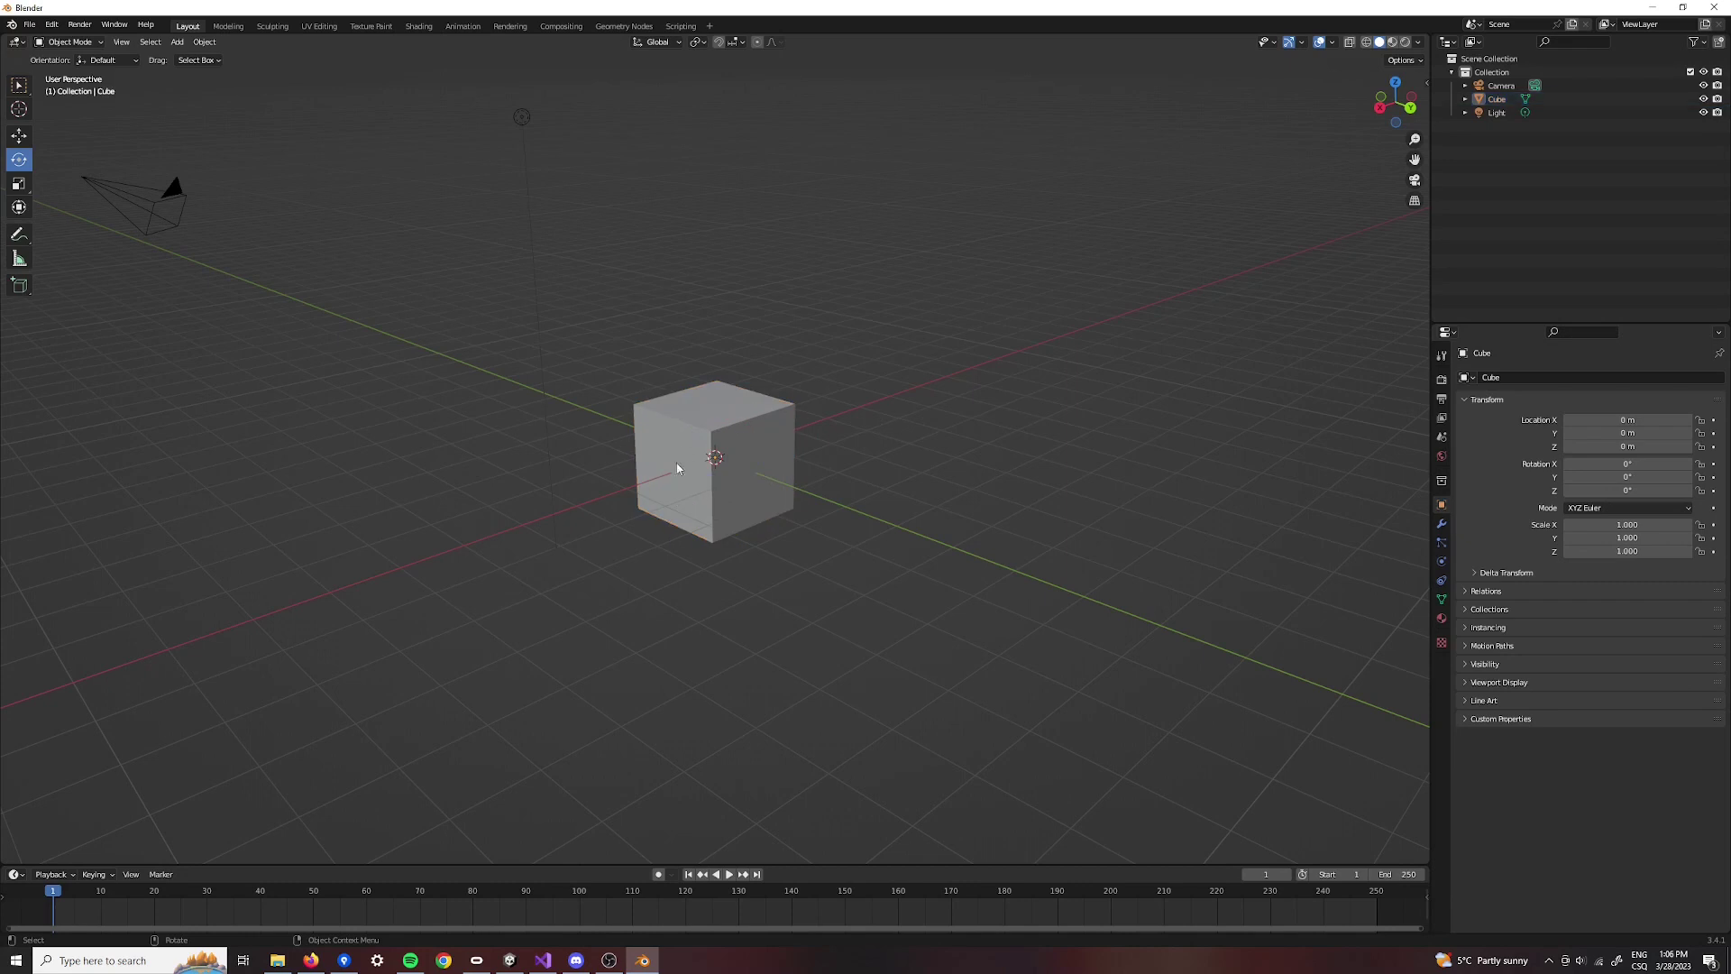
left_click(756, 427)
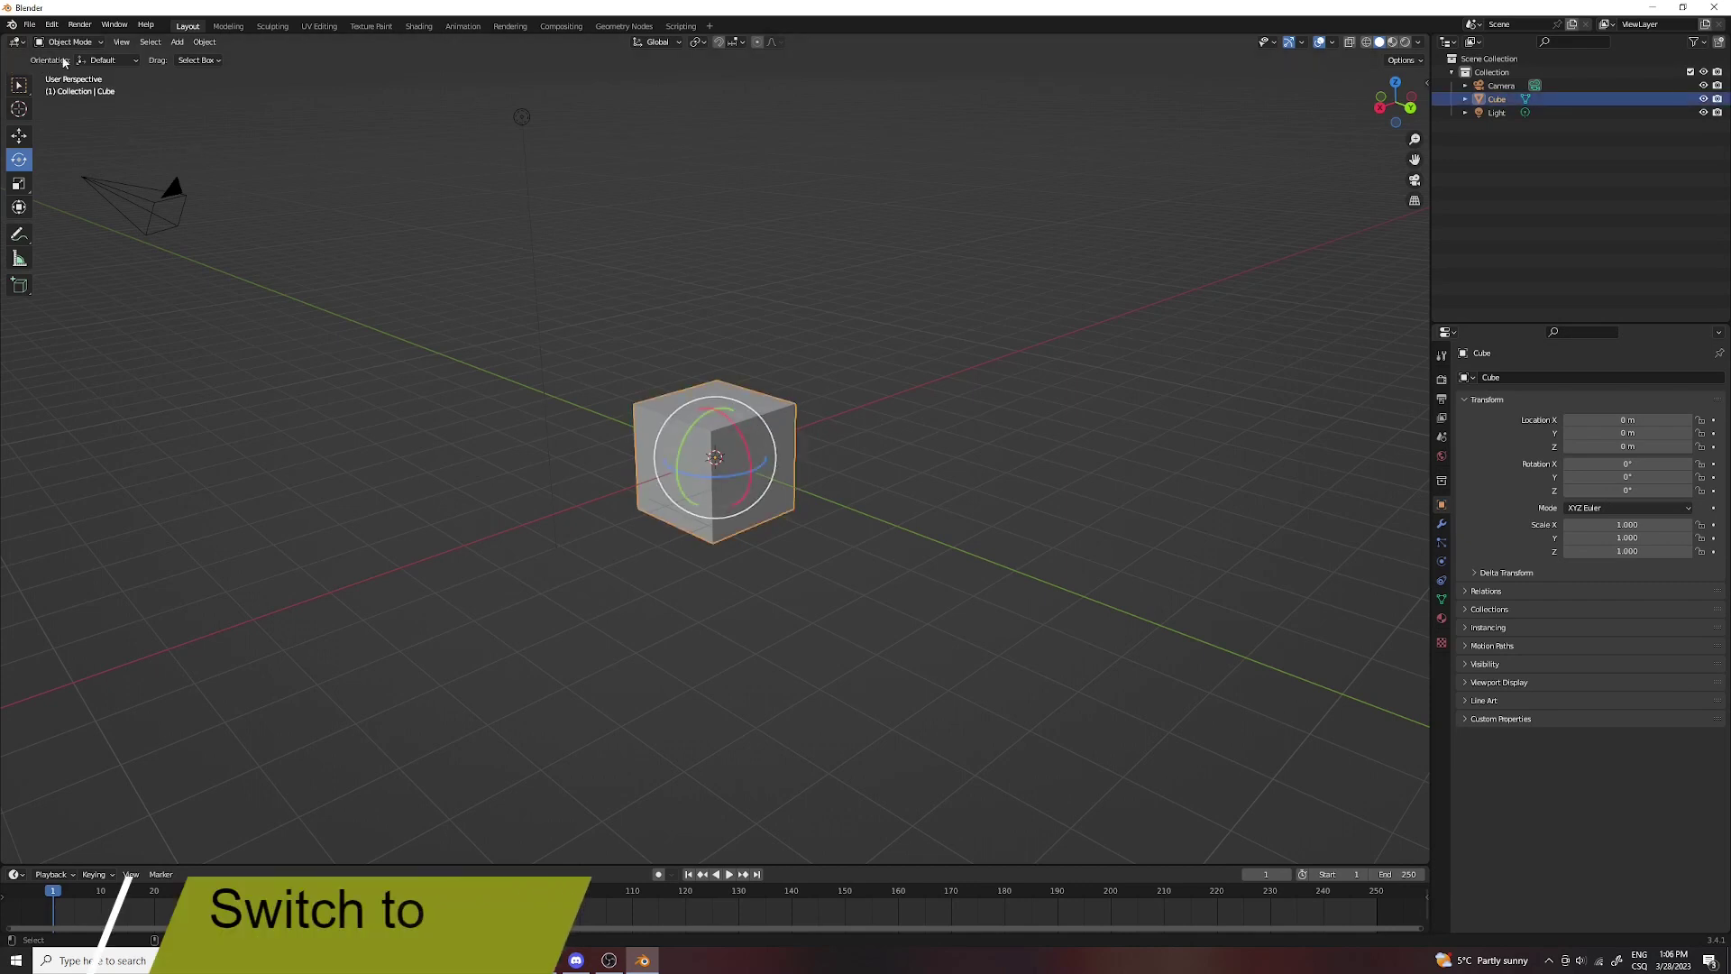
- Put the cube into Edit Mode and box-select its top-face vertices
left_click(95, 42)
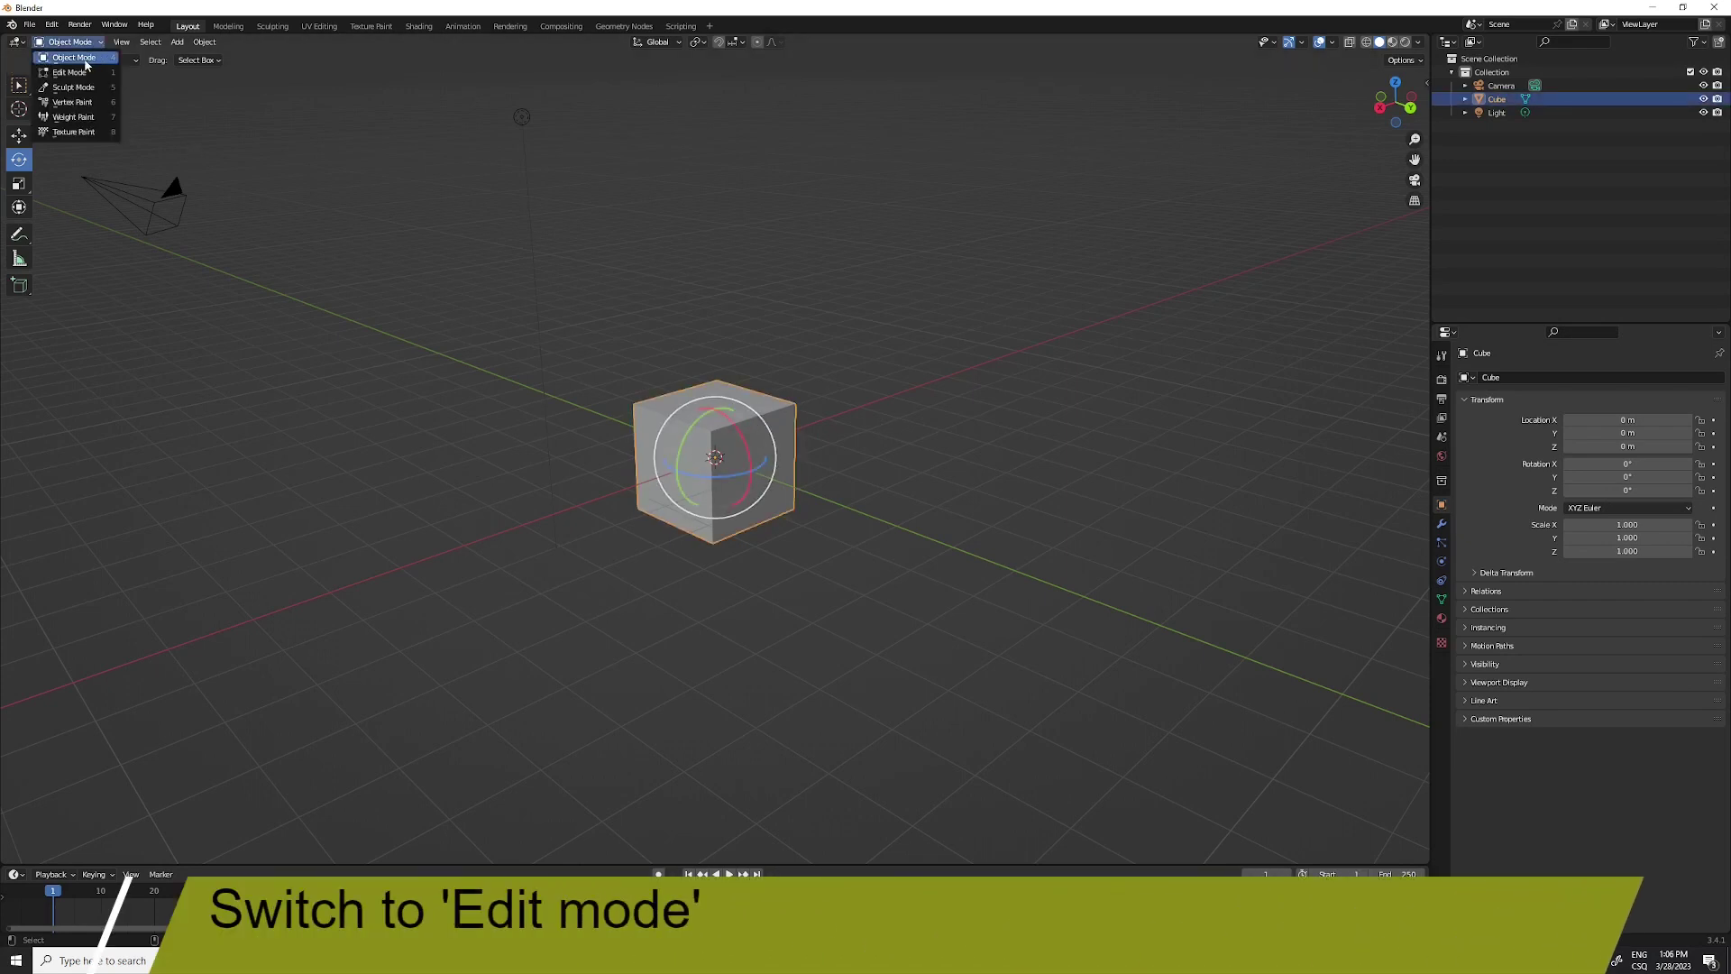
left_click(78, 76)
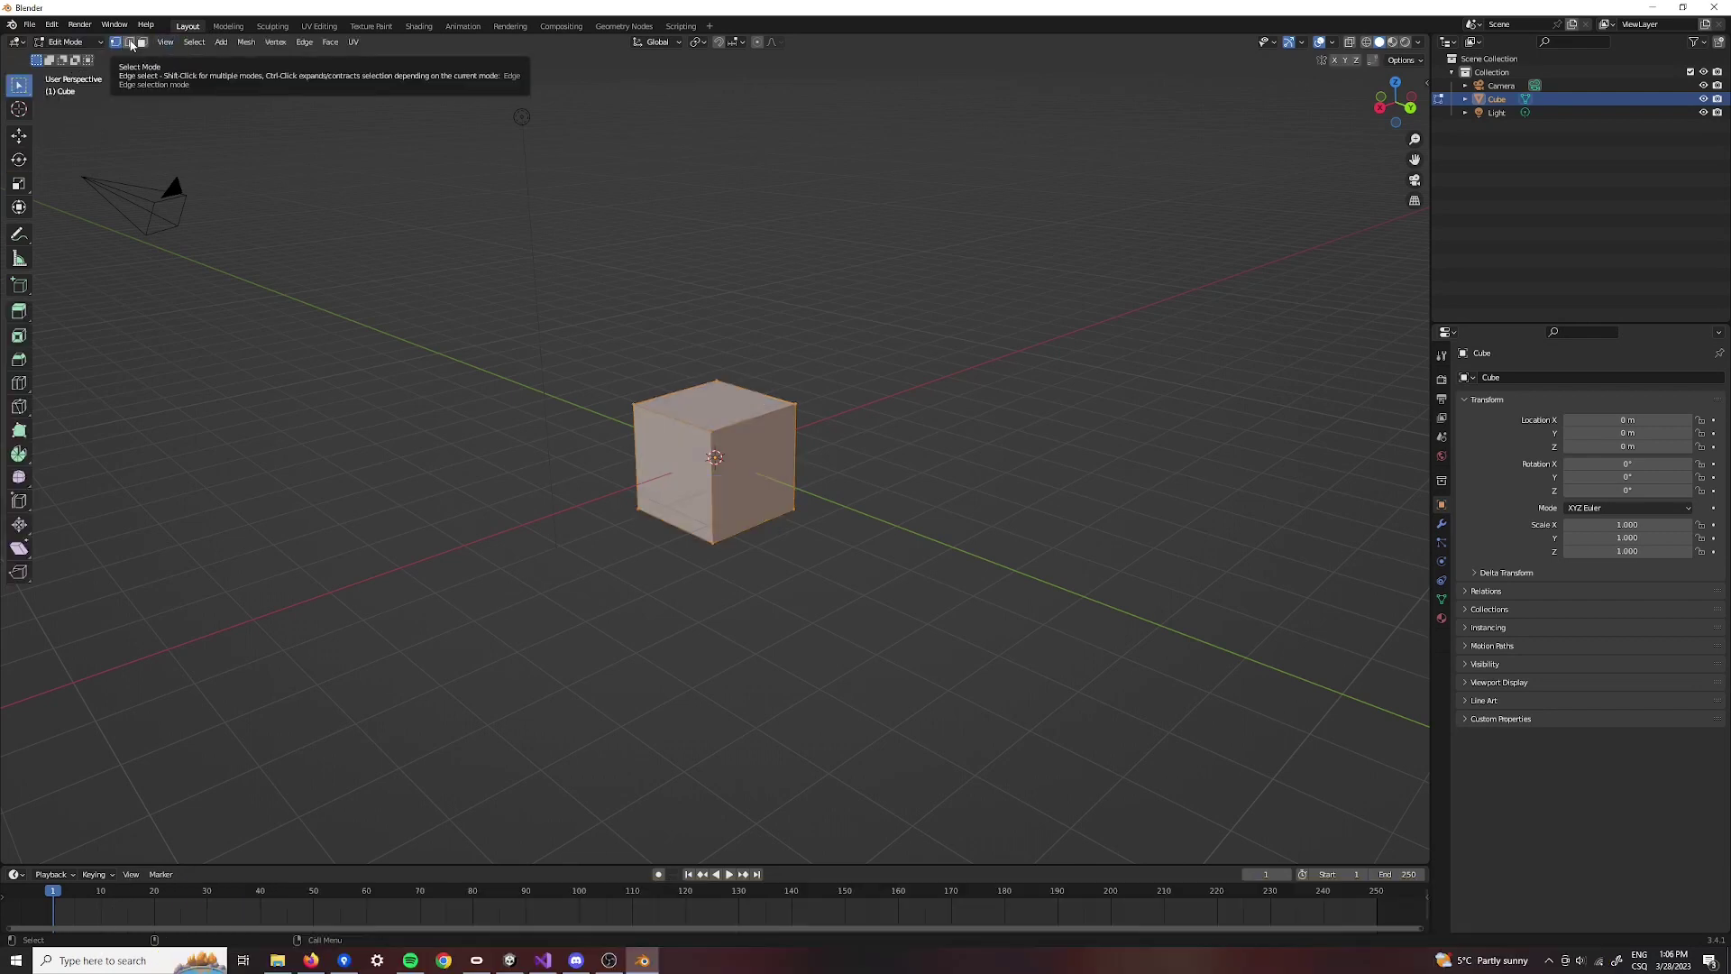
left_click_drag(580, 361, 911, 456)
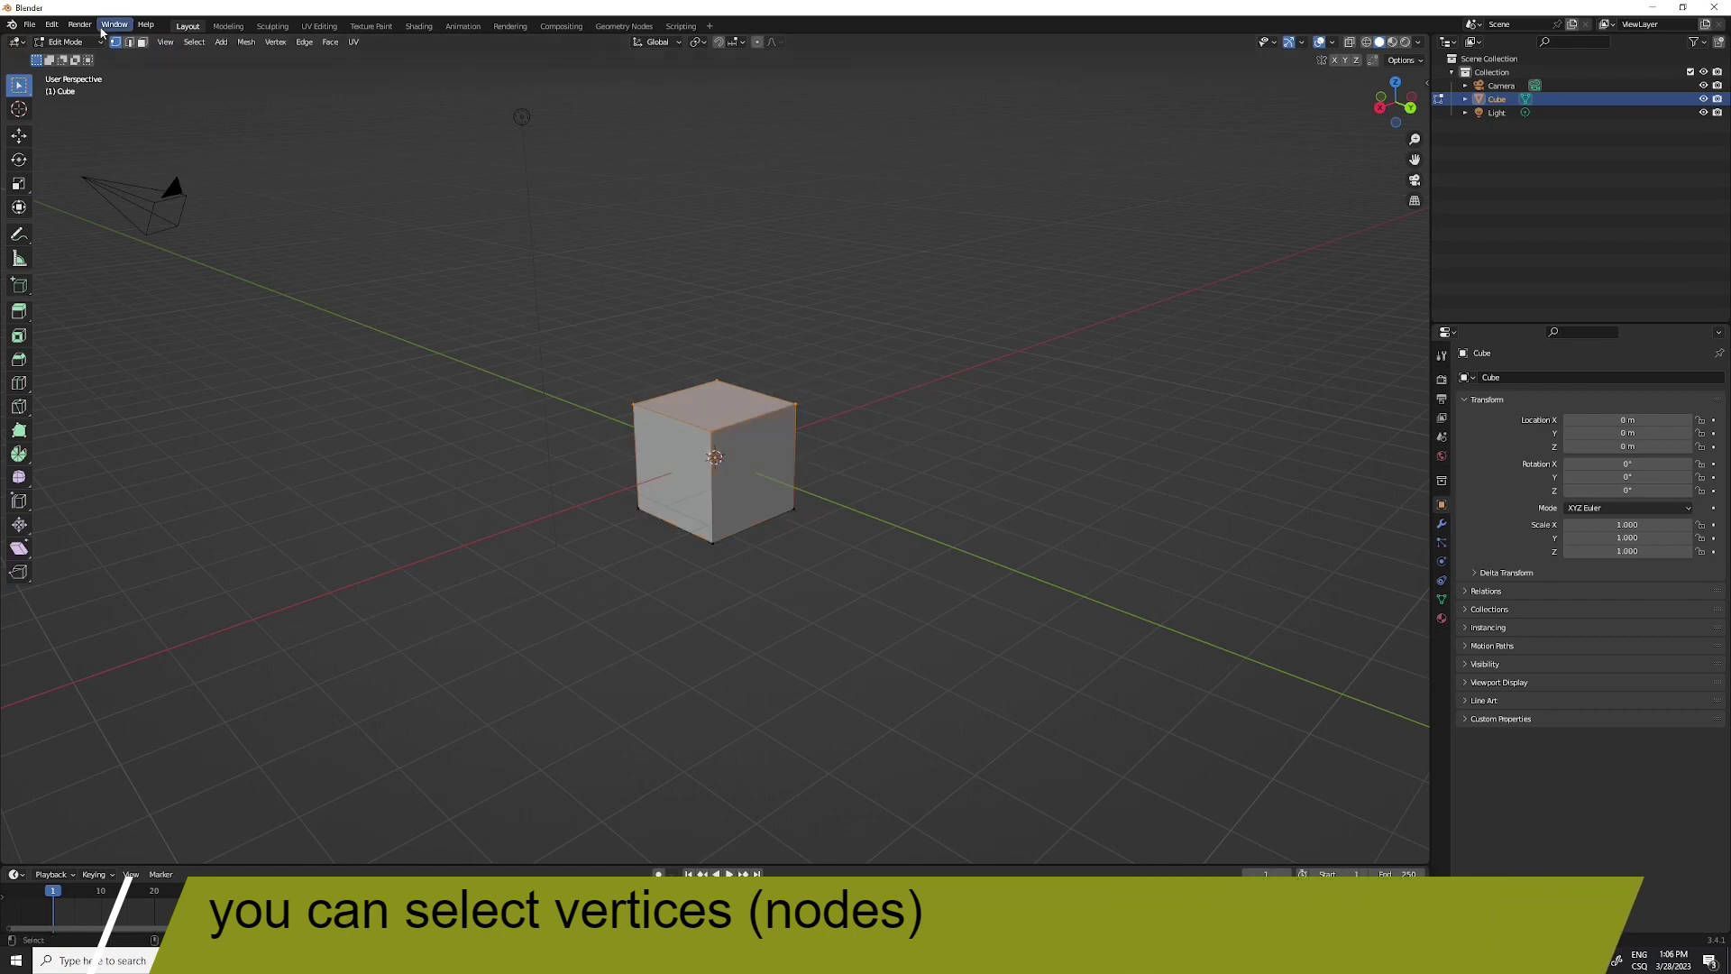
scroll(902, 451, "up", 8)
scroll(819, 494, "down", 4)
scroll(575, 466, "down", 1)
scroll(575, 466, "up", 2)
scroll(1127, 460, "down", 1)
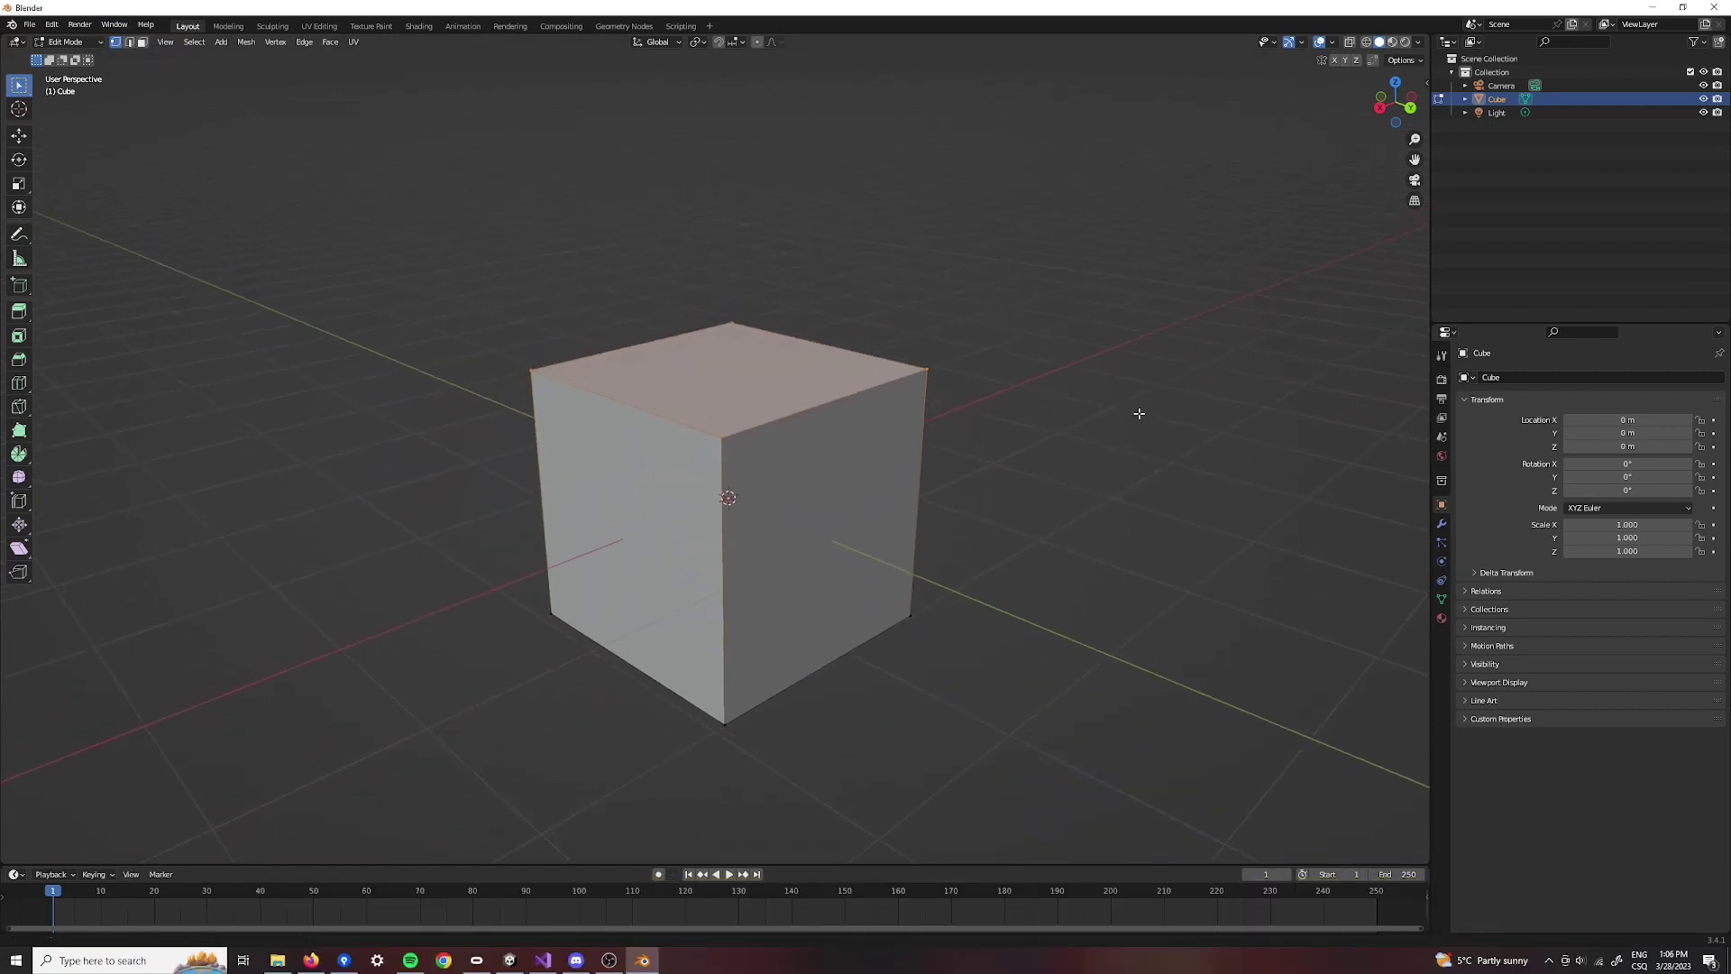
- In Edge select, raise the top edge upward, then undo it
left_click(130, 44)
left_click(744, 529)
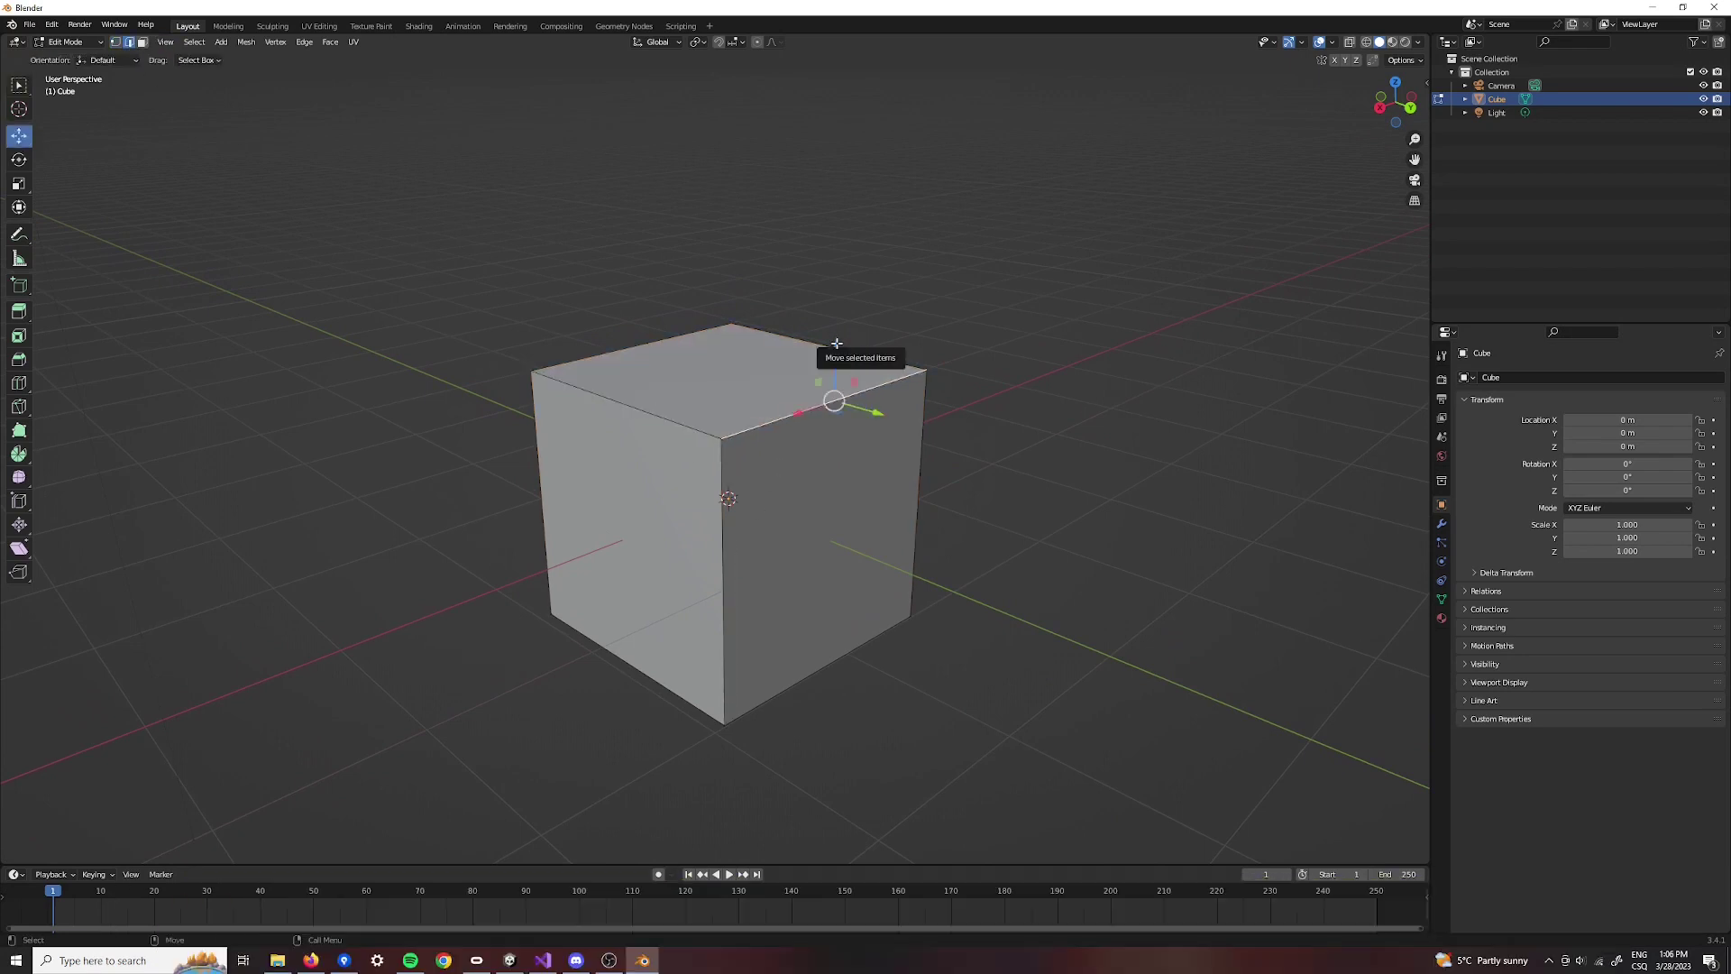
left_click_drag(837, 344, 859, 298)
key("ctrl+z")
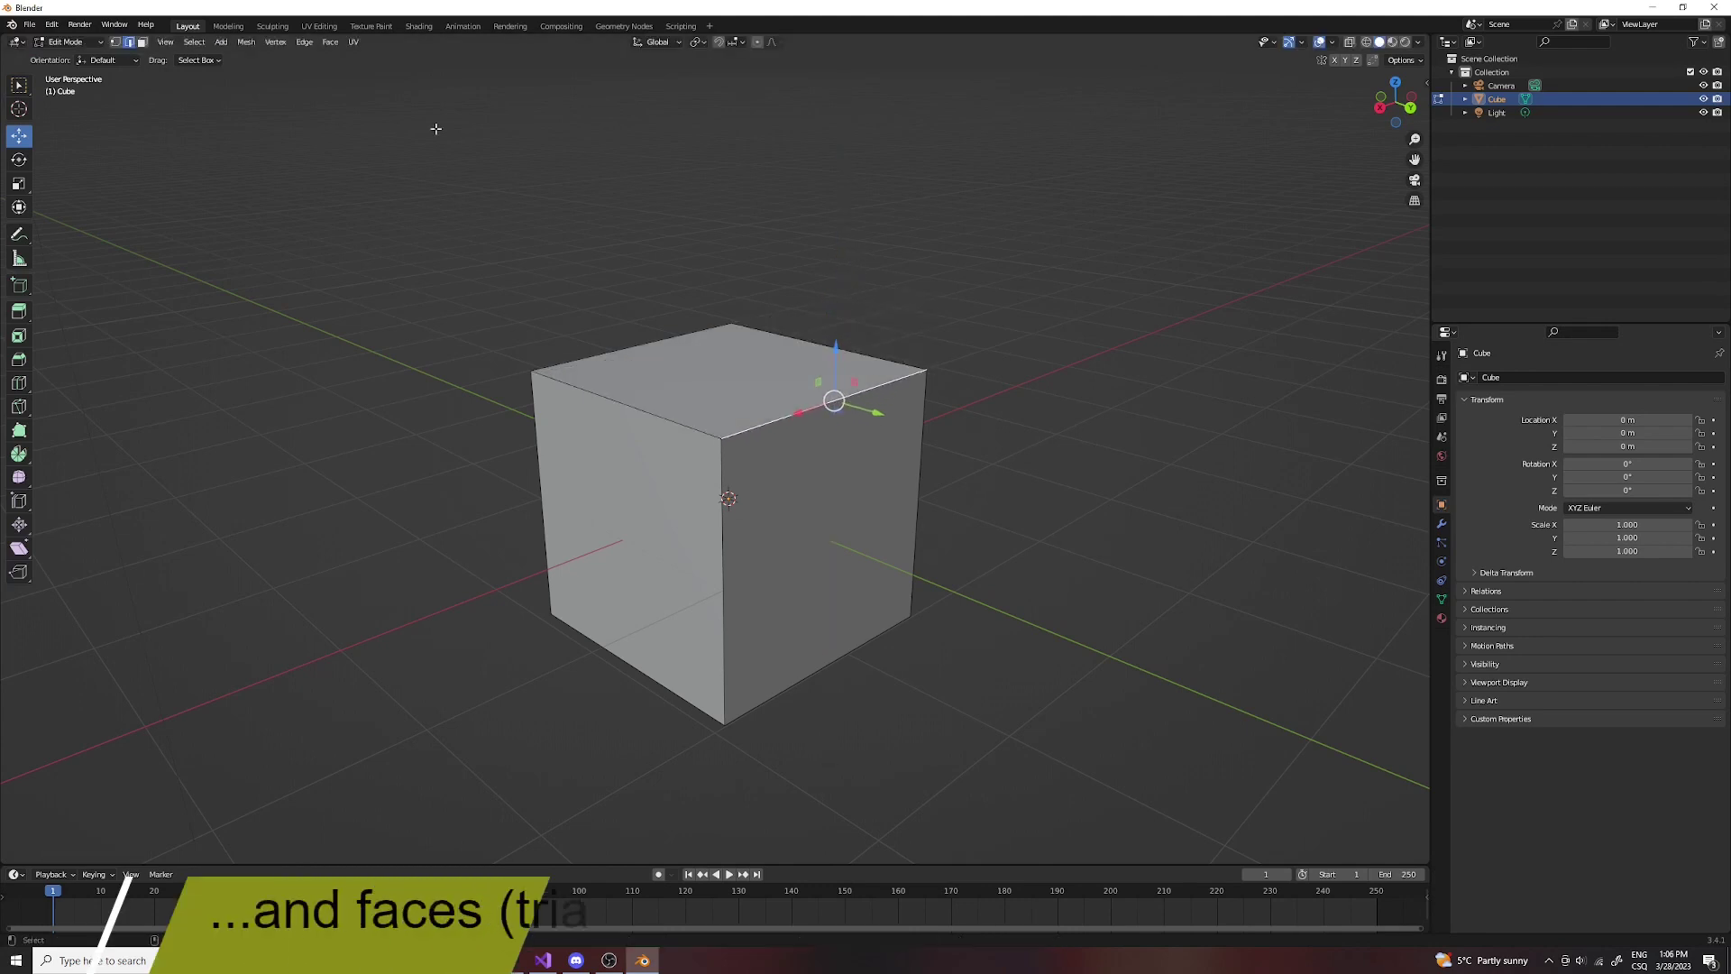
- In Face select, pick the top face, raise it, then undo the raise
key("3")
left_click(667, 519)
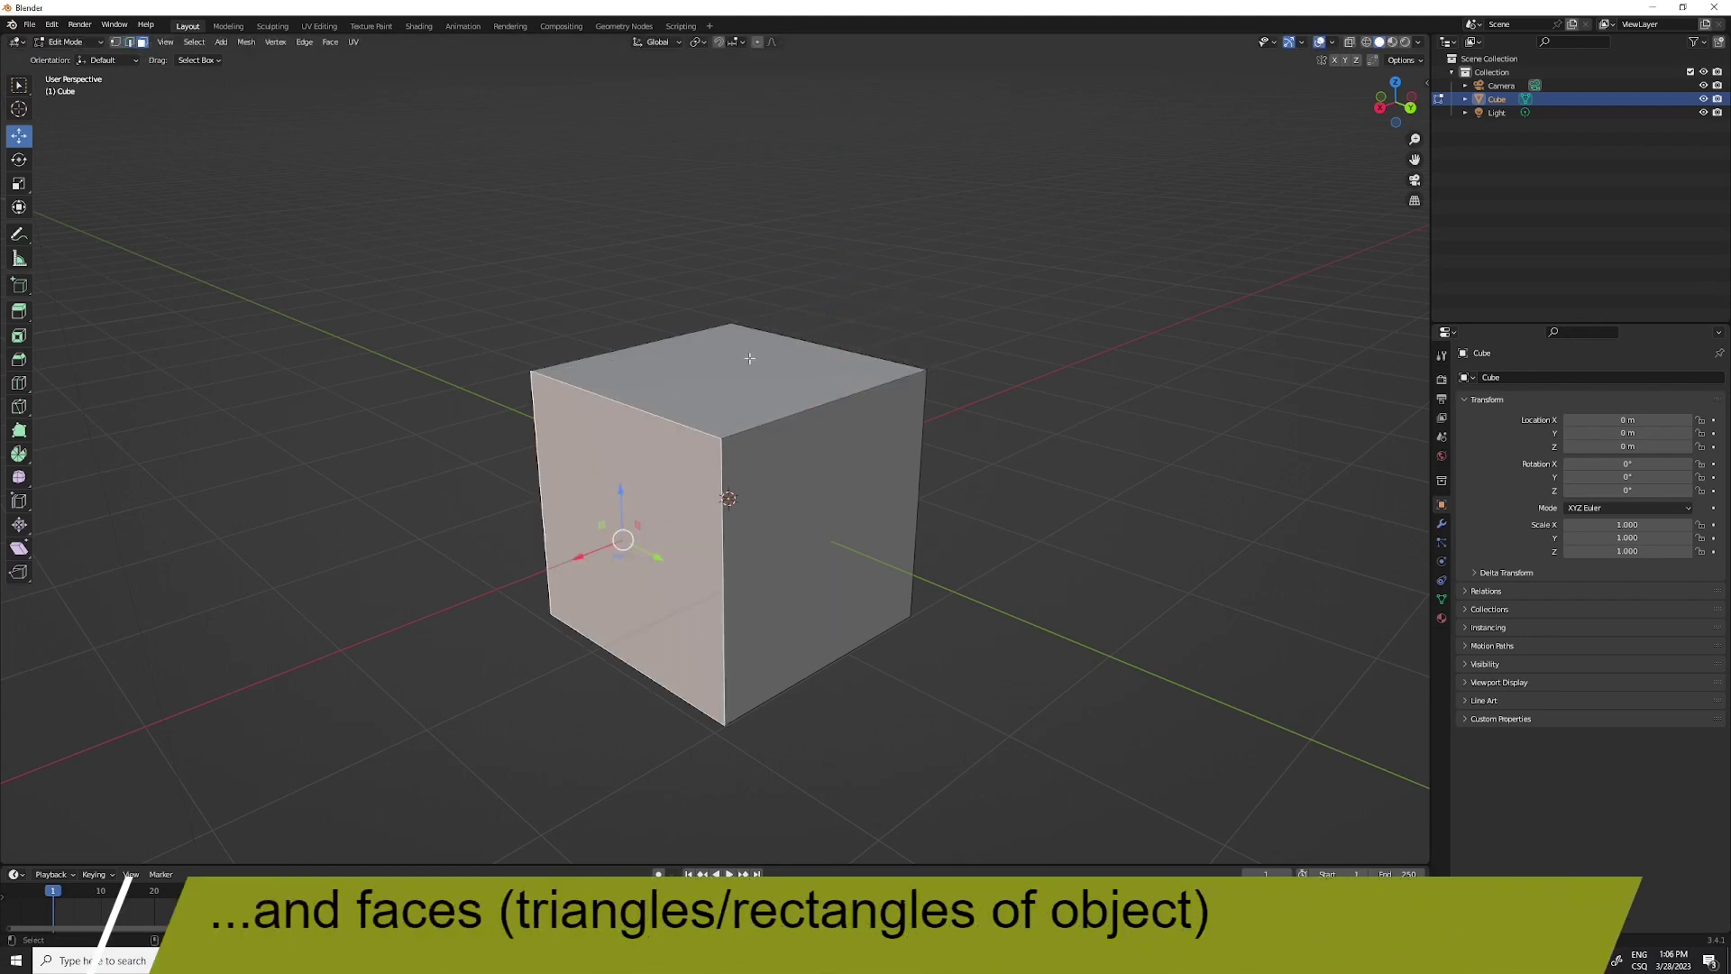
left_click(728, 370)
left_click_drag(728, 317, 755, 253)
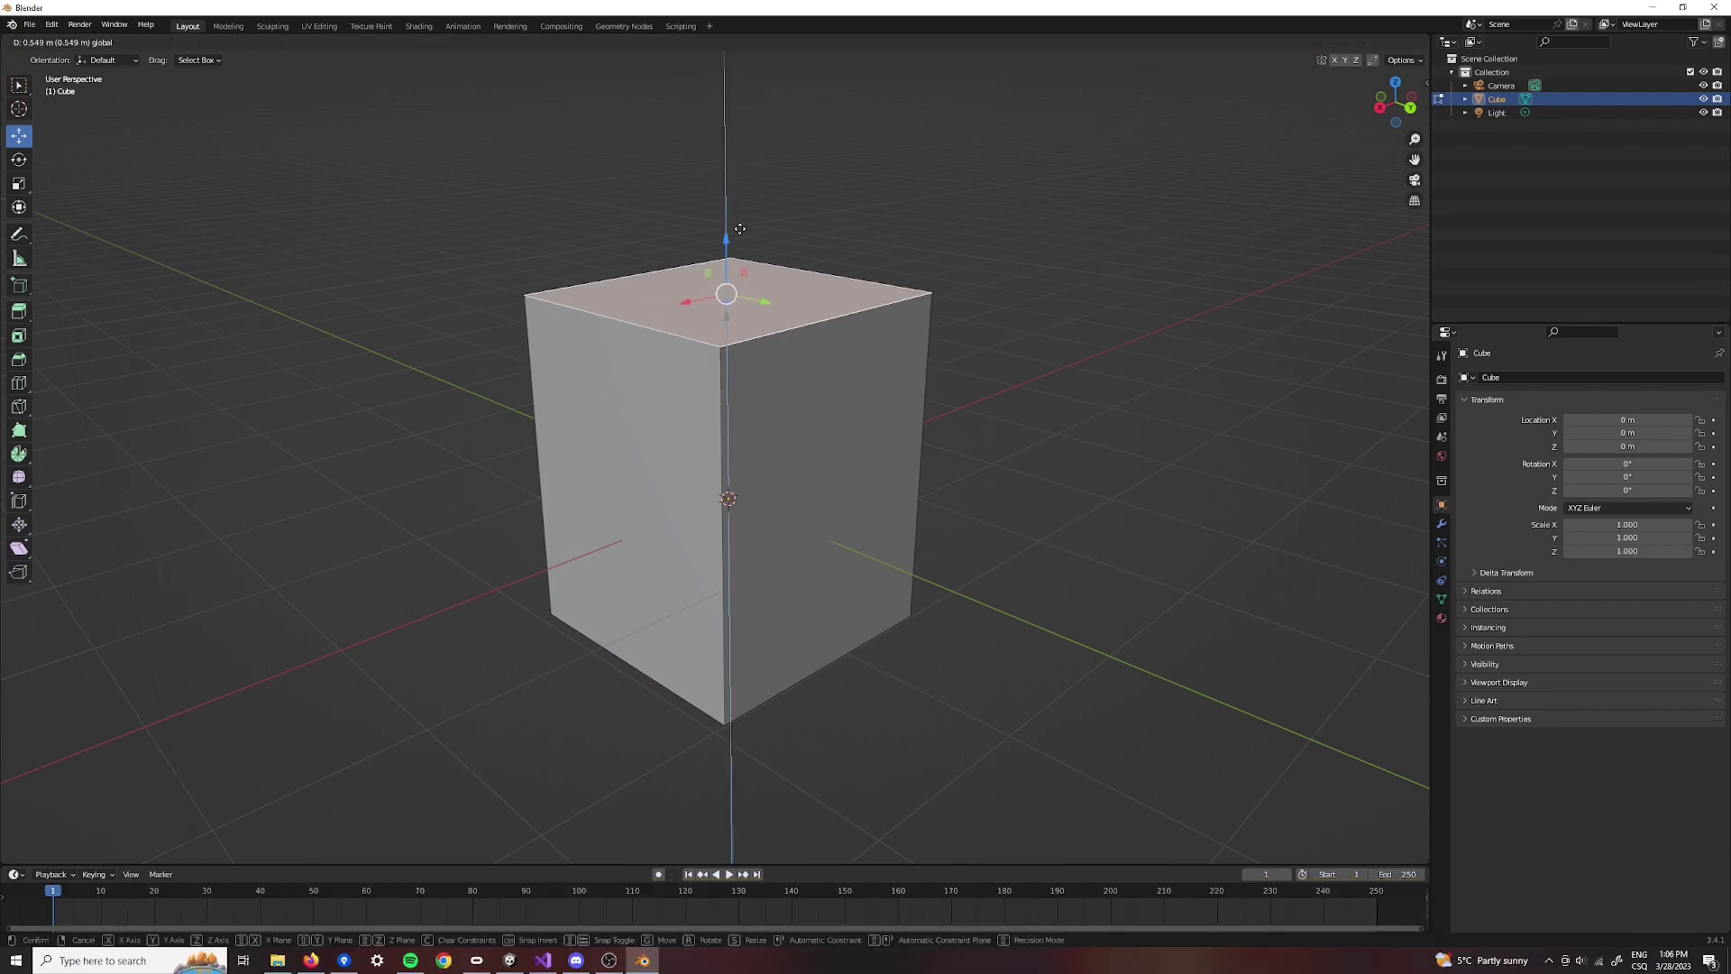
key("ctrl+z")
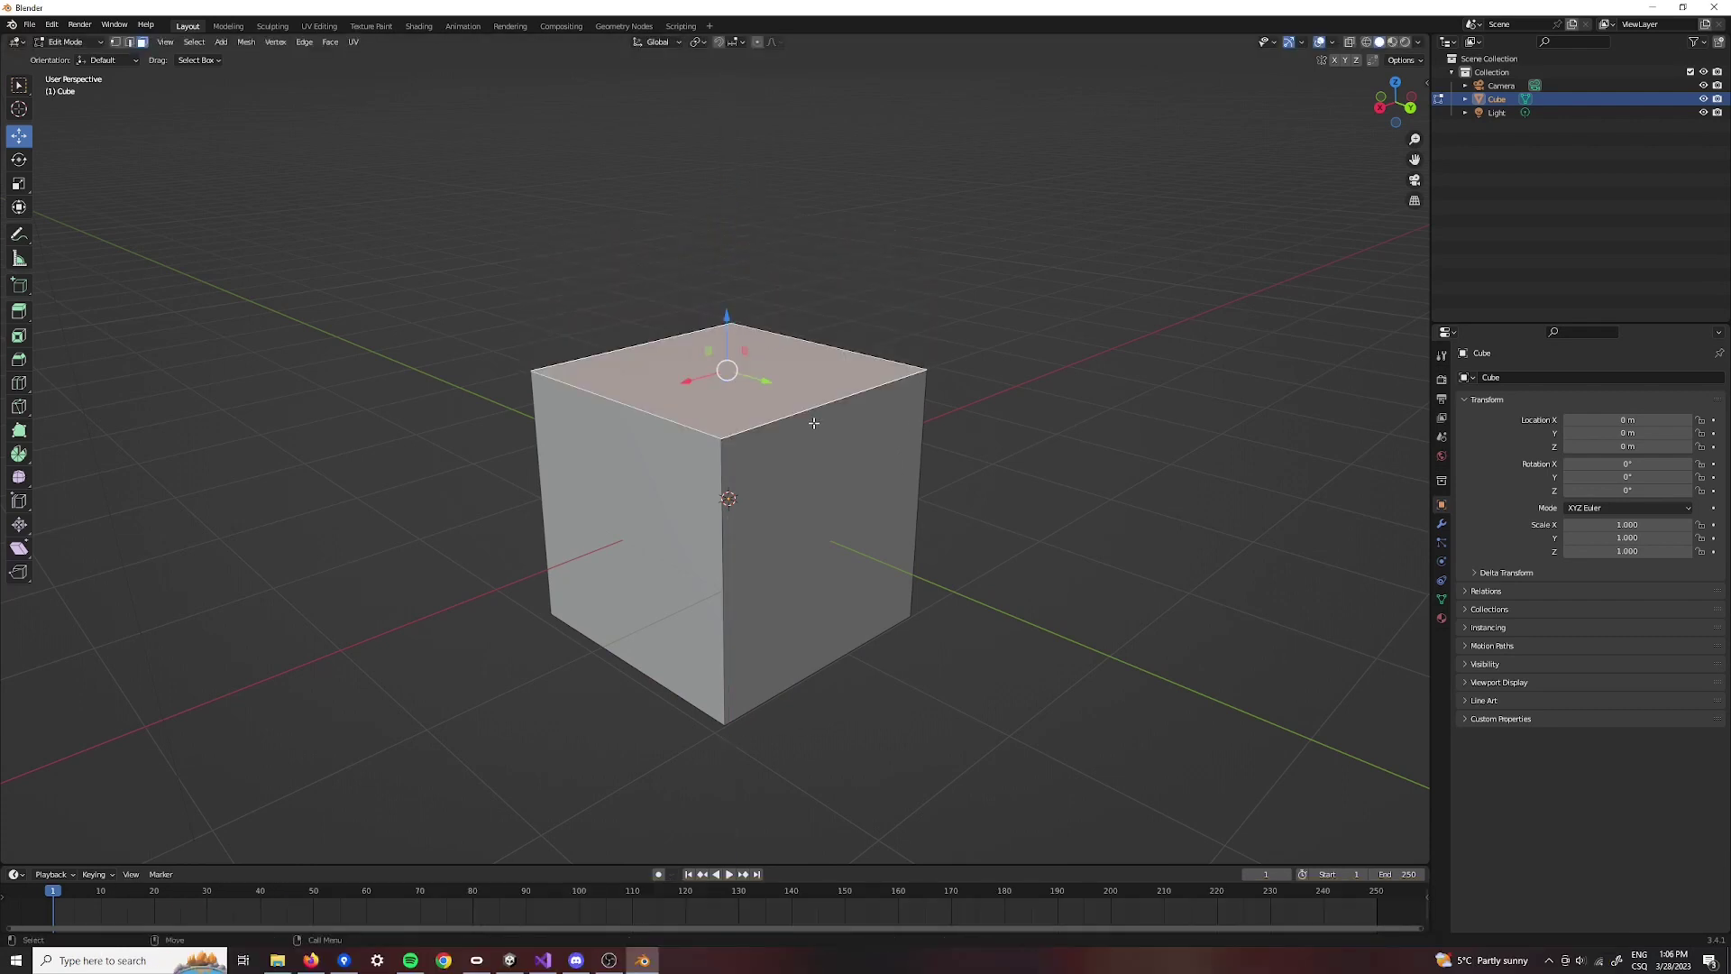
- Back in Object Mode, reselect the cube, check back/top/right ortho views, and enable grid snapping
left_click(82, 45)
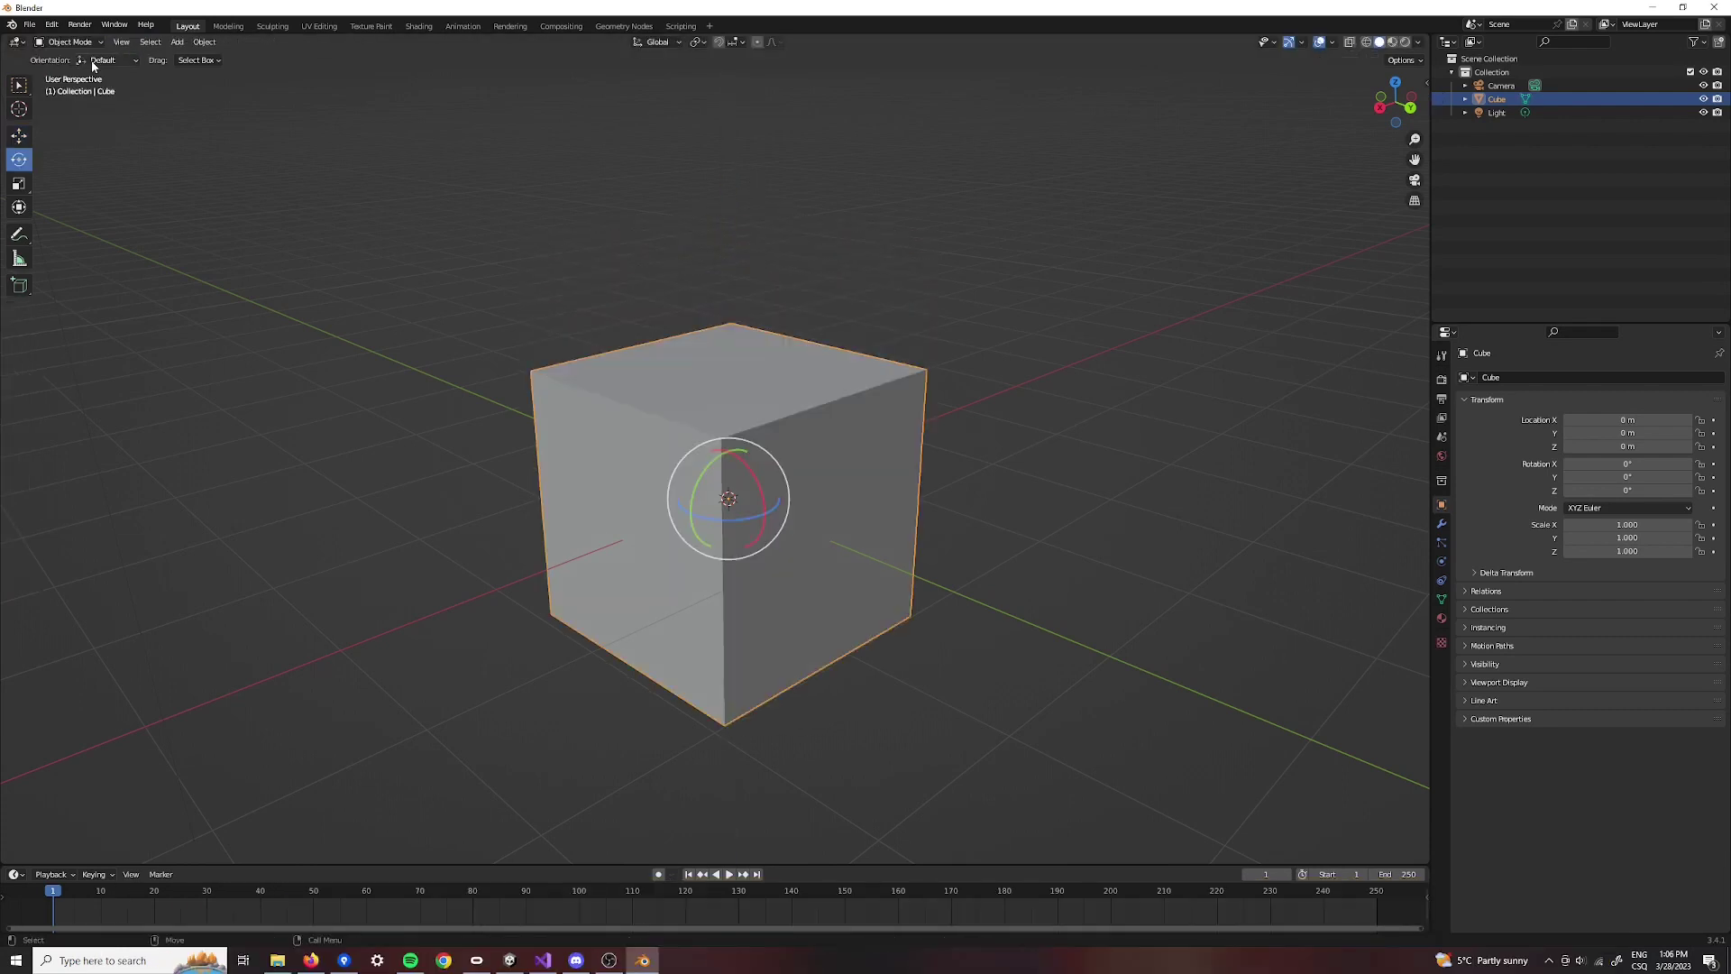
left_click(1024, 462)
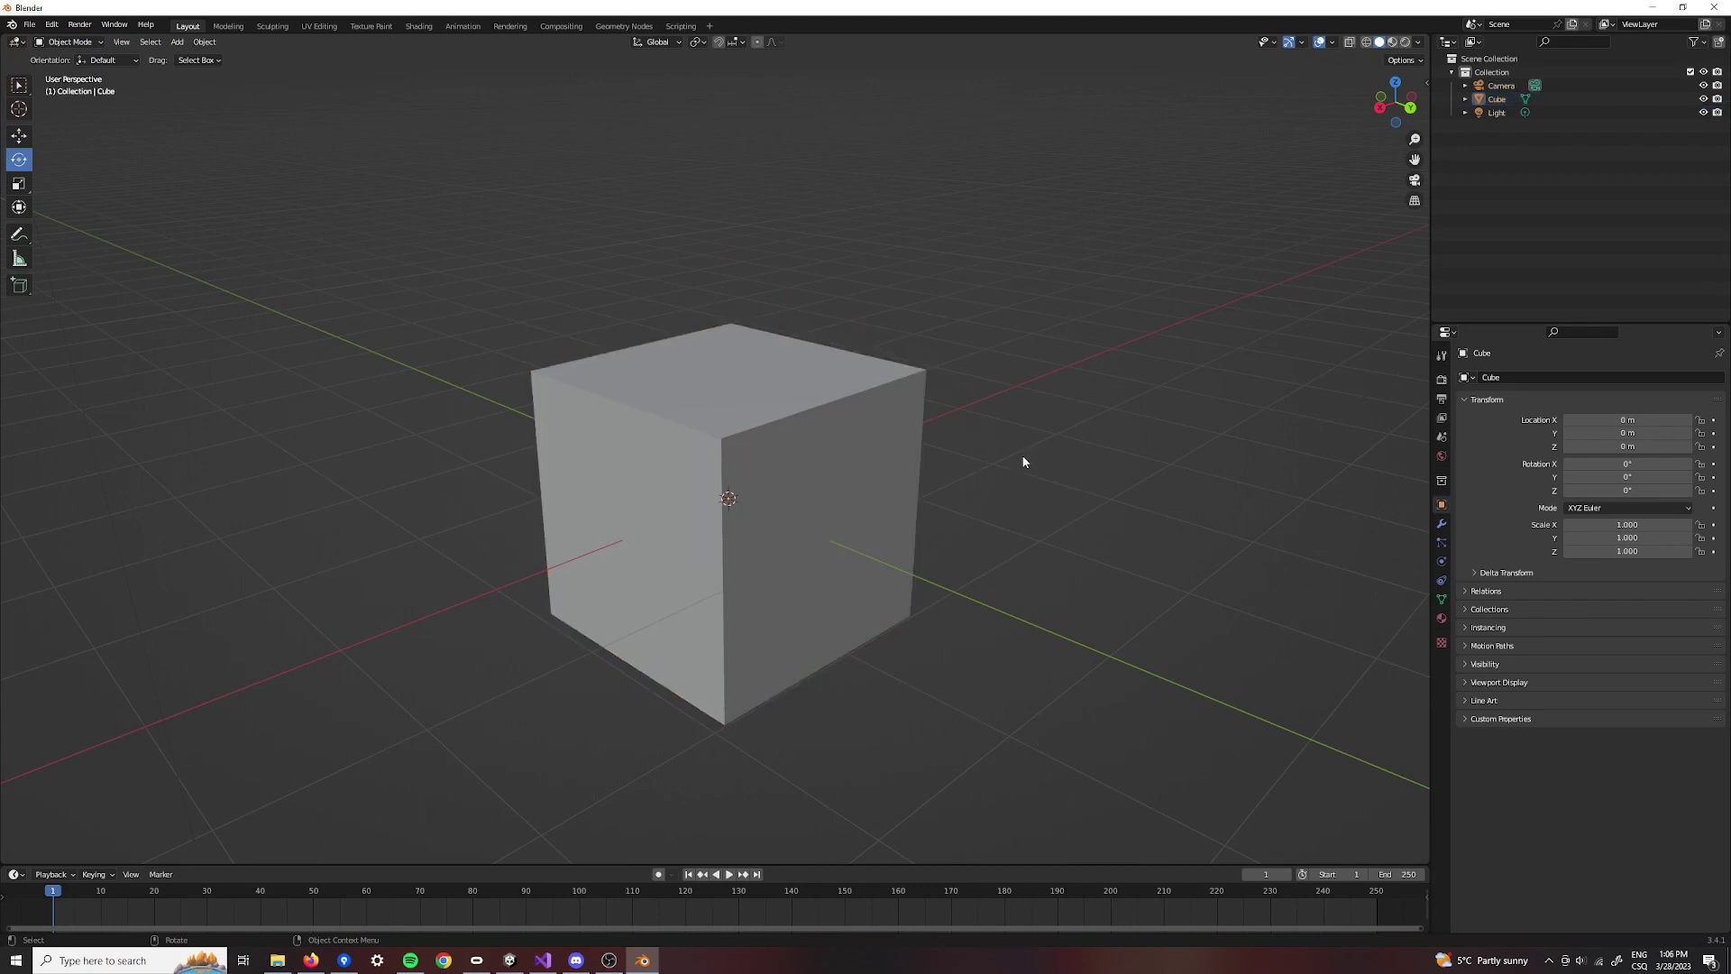
left_click(837, 435)
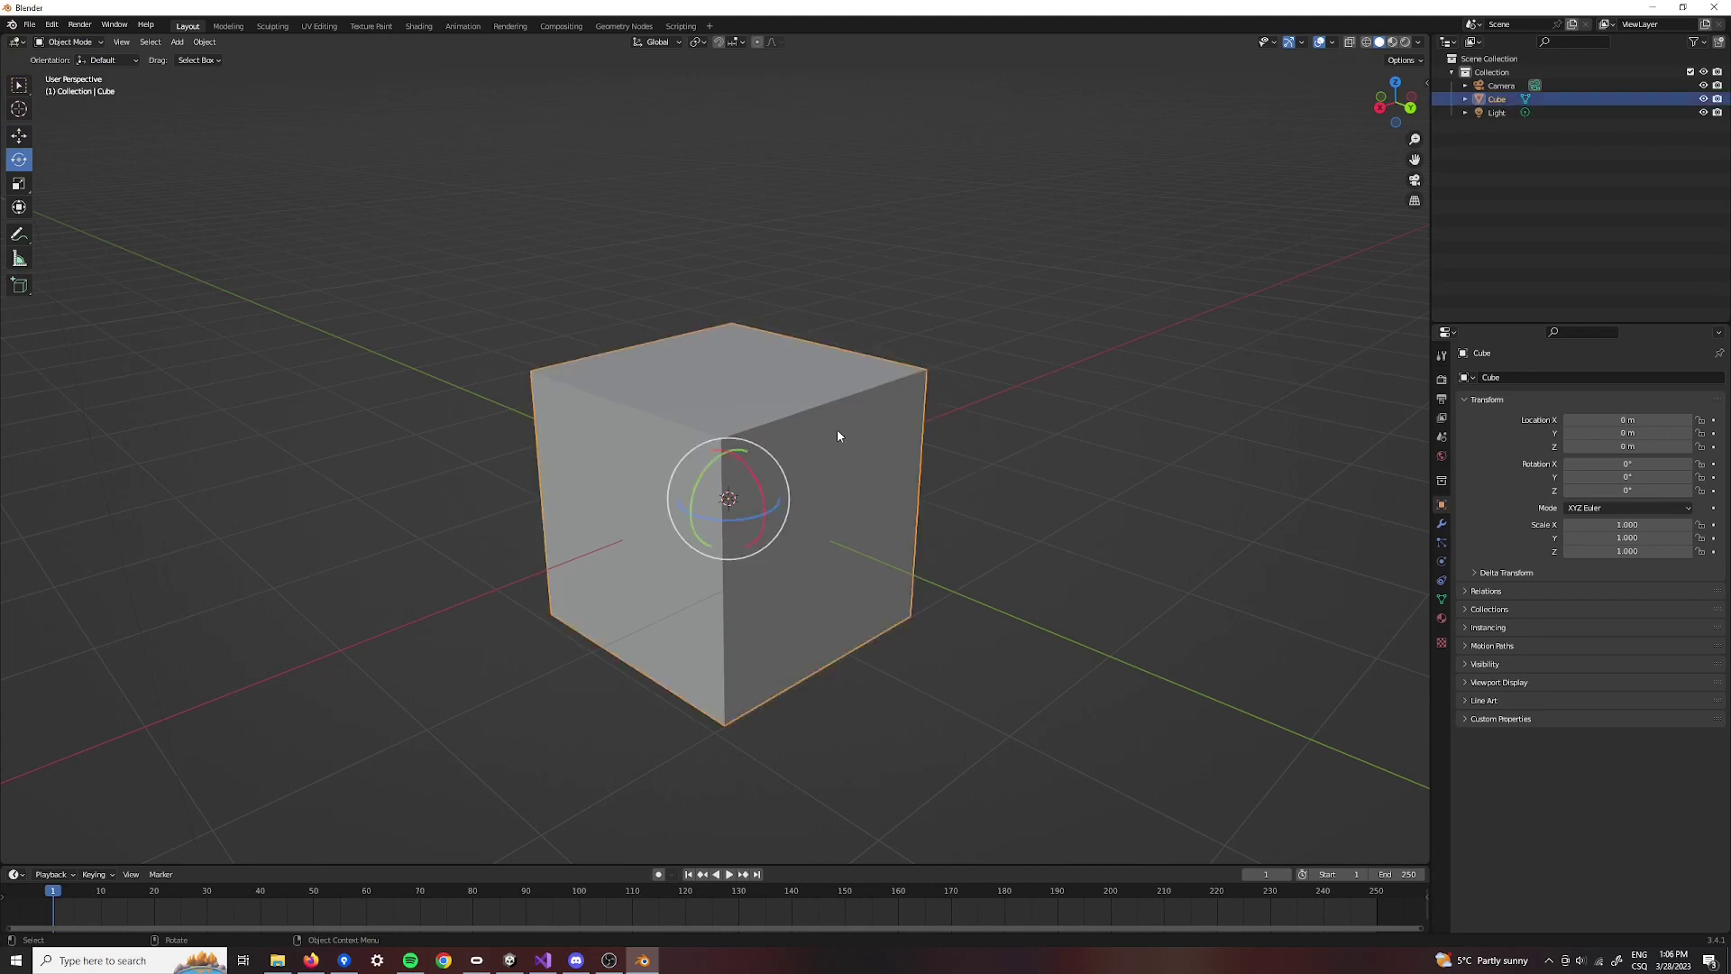
left_click(1412, 109)
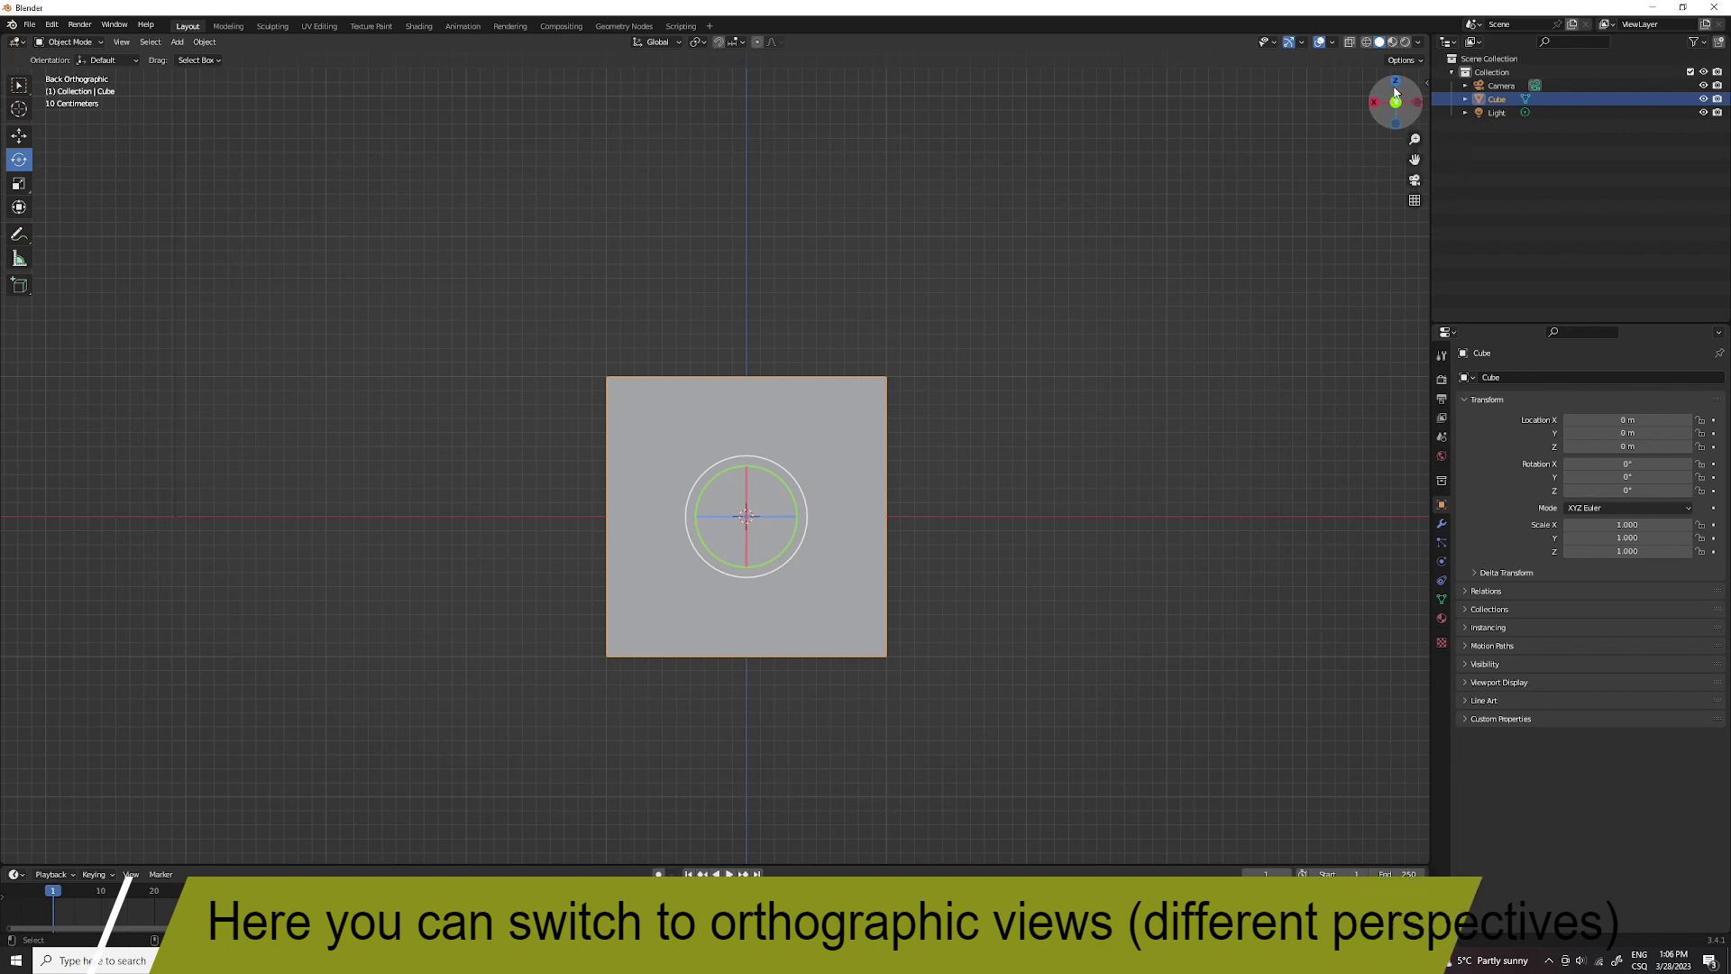
left_click(1396, 85)
left_click(1415, 103)
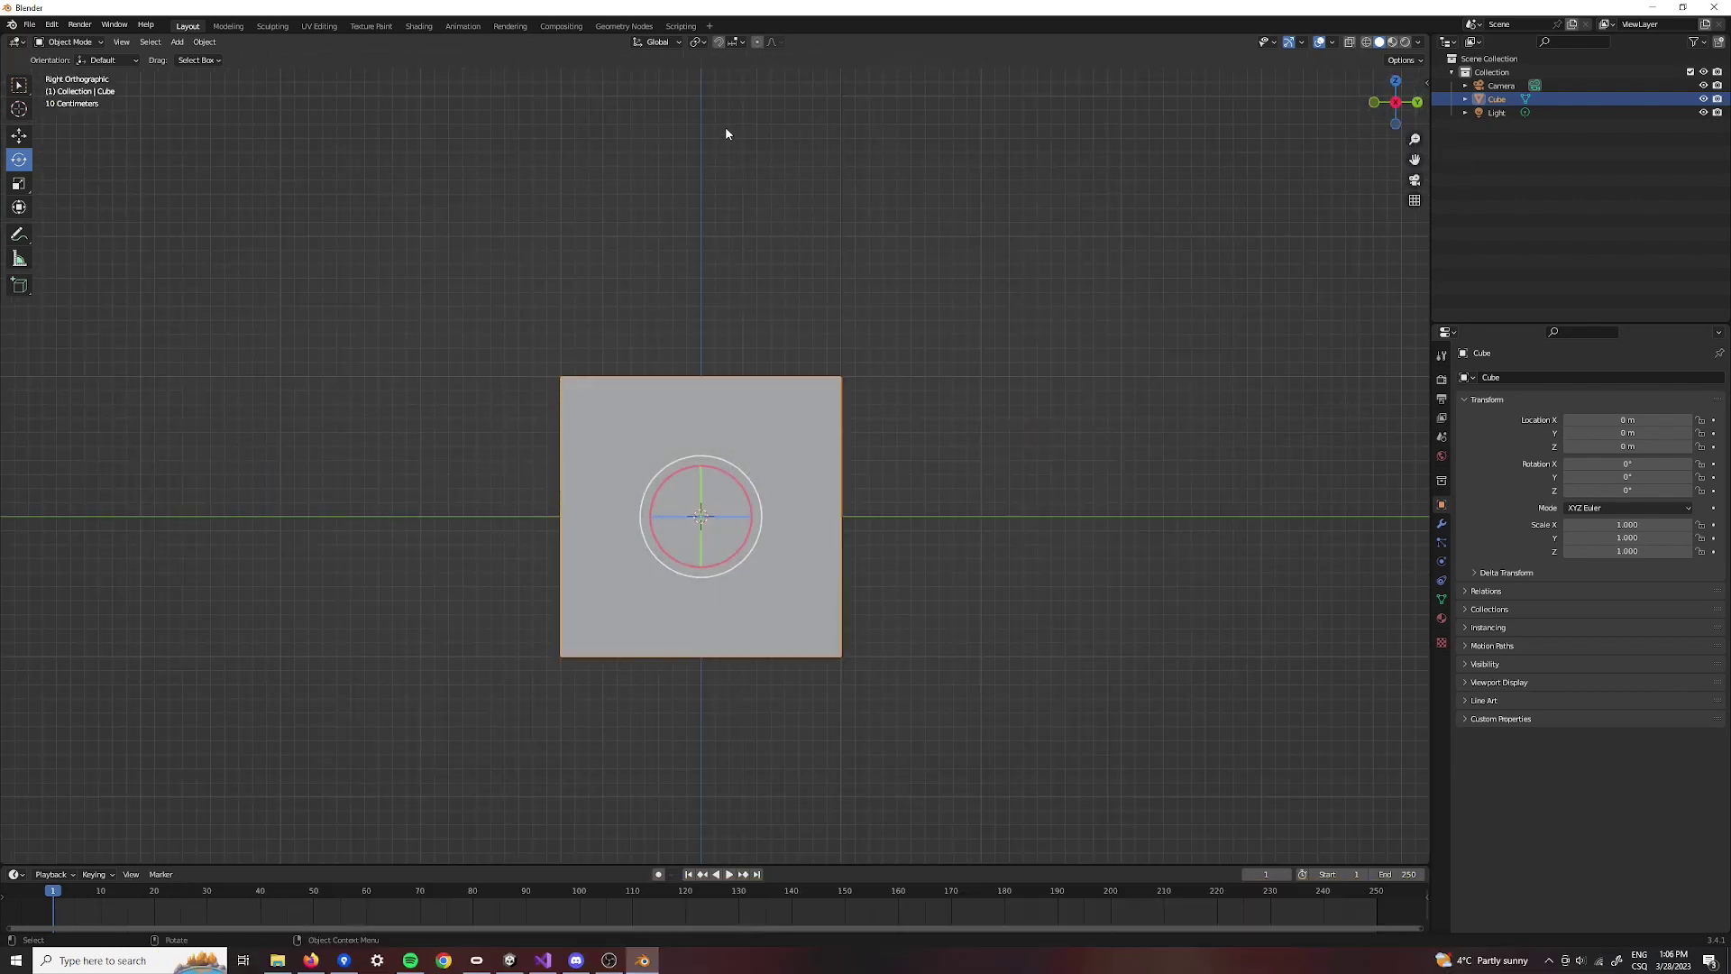
left_click(719, 41)
left_click(736, 43)
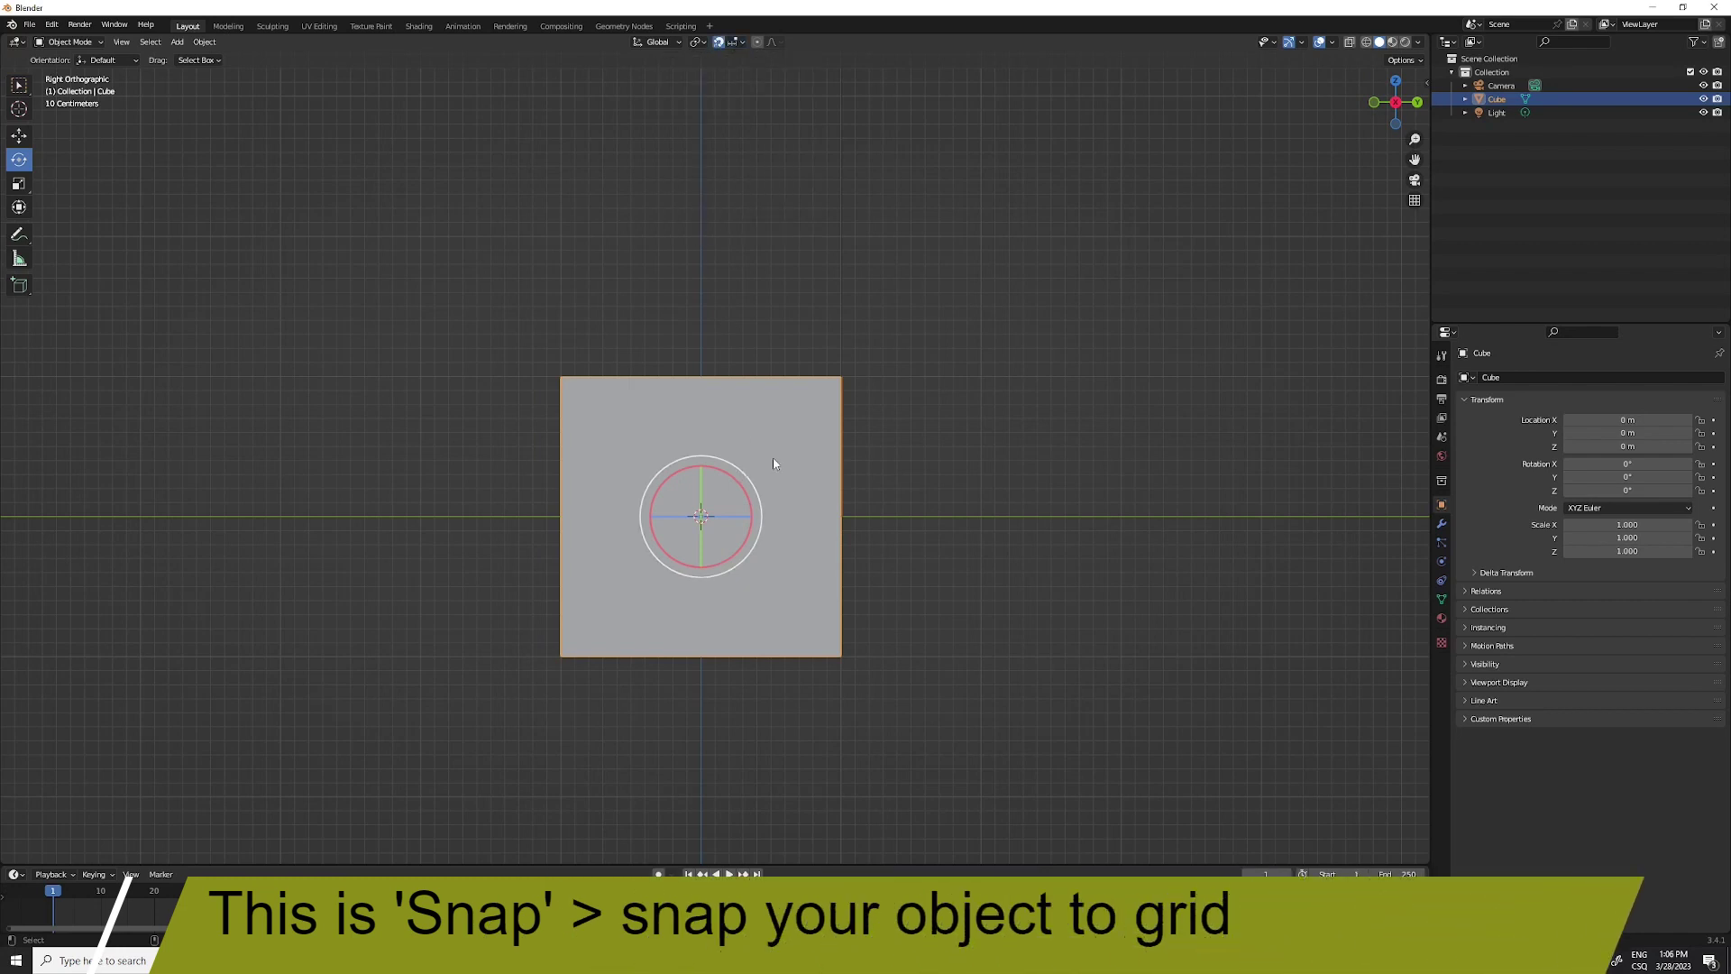
- Lift the cube to Z = 1 m onto the grid, orbit to check, then return to right ortho
mouse_move(701, 460)
left_mouse_down()
mouse_move(739, 237)
mouse_move(737, 316)
left_mouse_up()
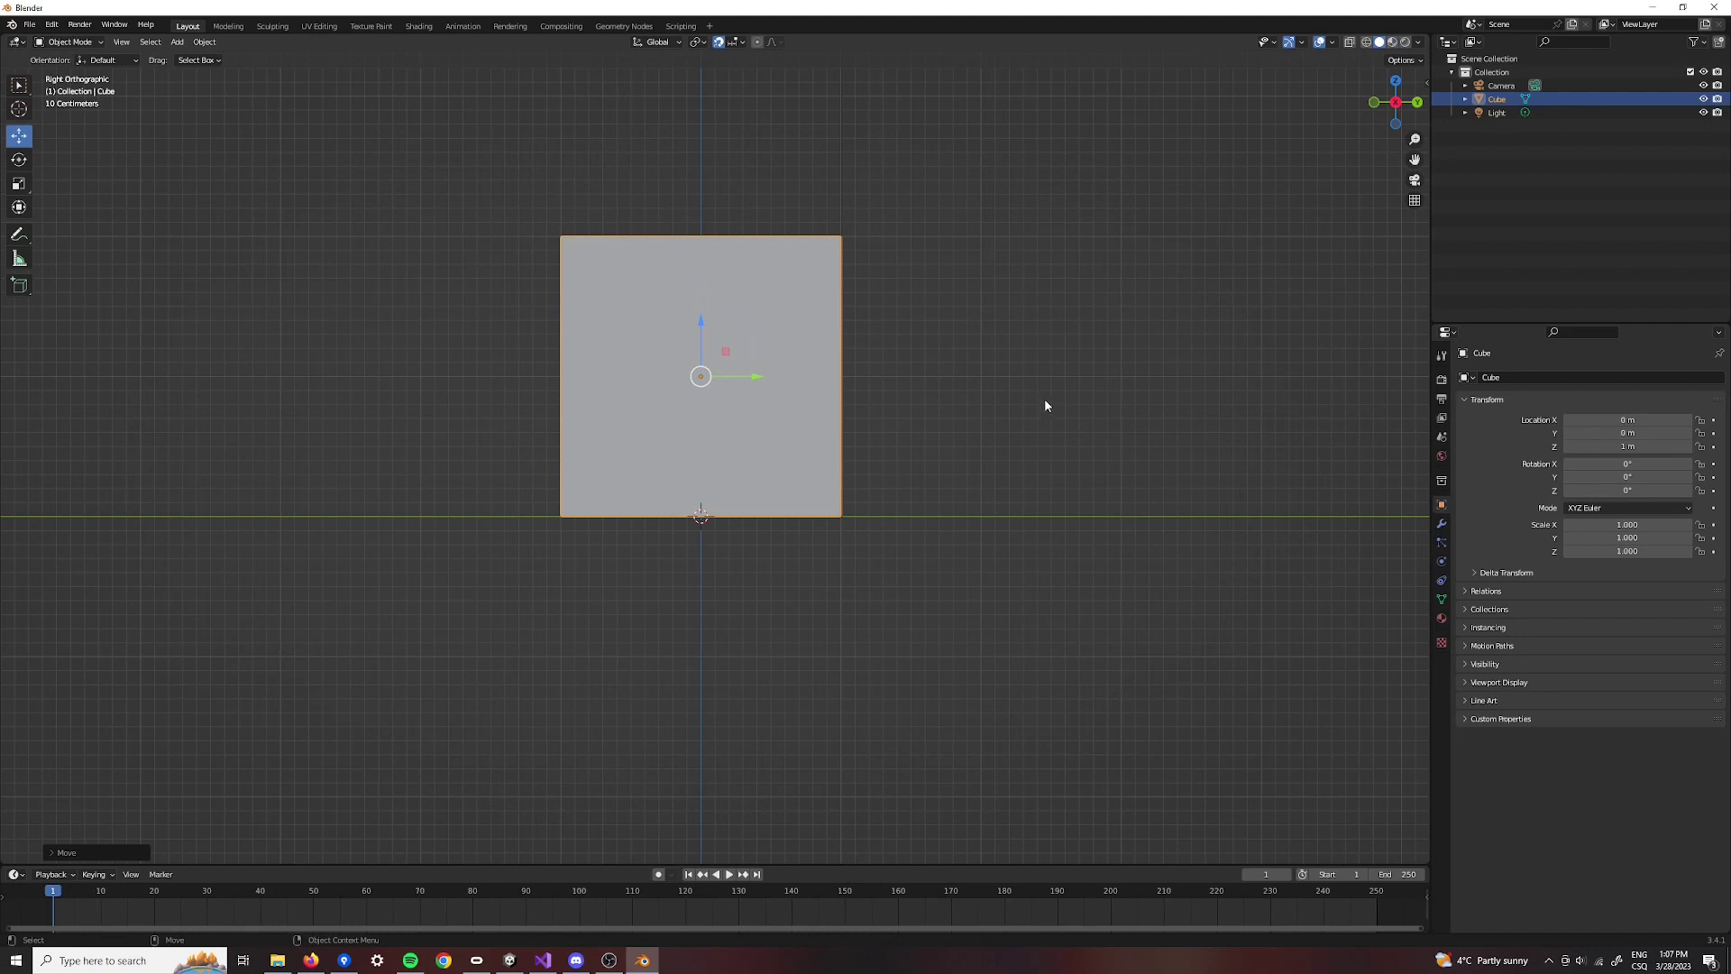
middle_click_drag(943, 392, 952, 414)
scroll(947, 410, "down", 2)
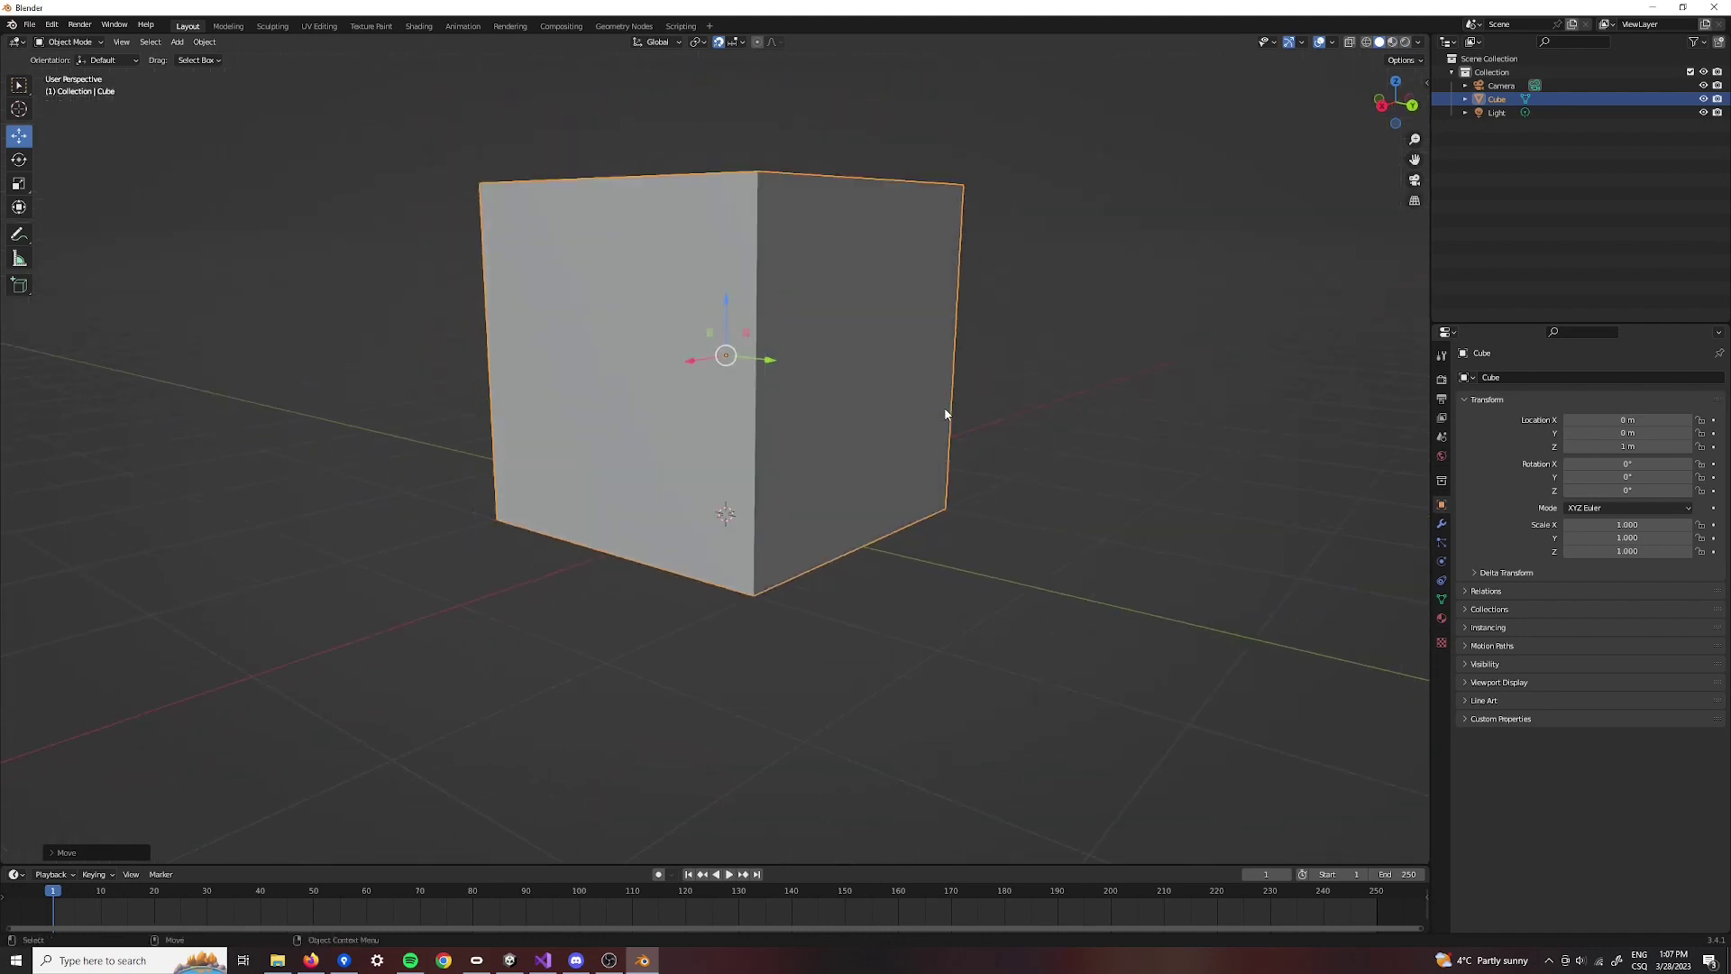
scroll(933, 417, "down", 5)
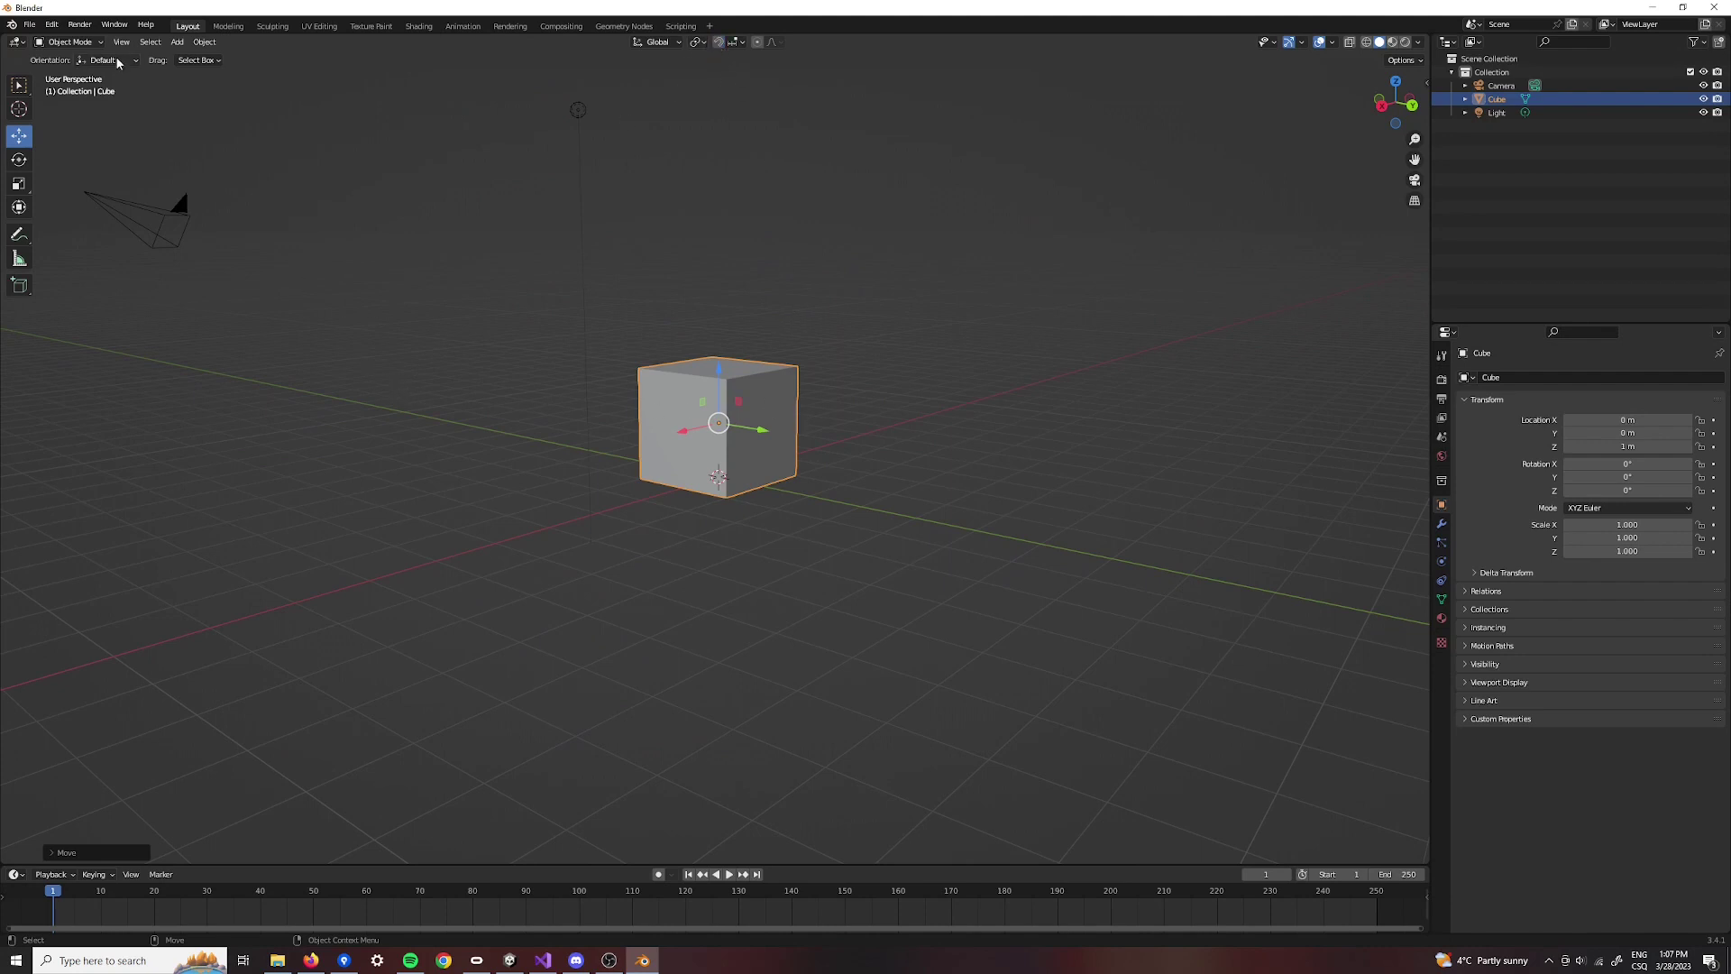
mouse_move(591, 291)
middle_mouse_down()
mouse_move(927, 386)
mouse_move(1228, 192)
middle_mouse_up()
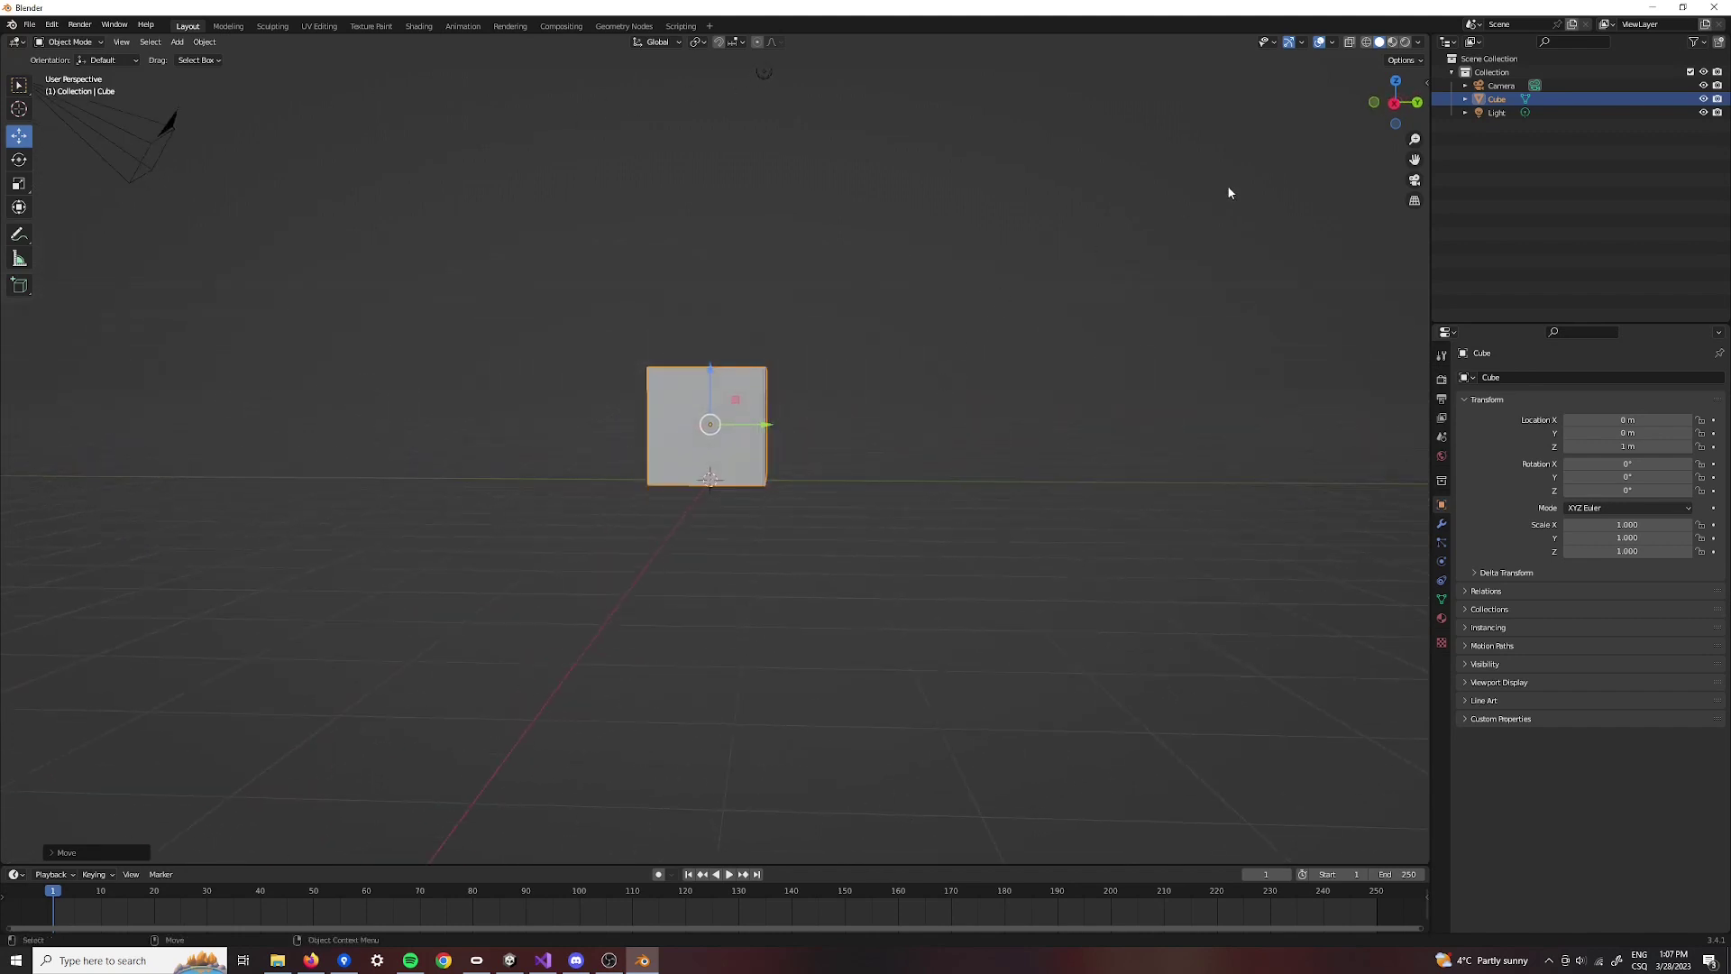
left_click(1393, 103)
scroll(704, 408, "up", 7)
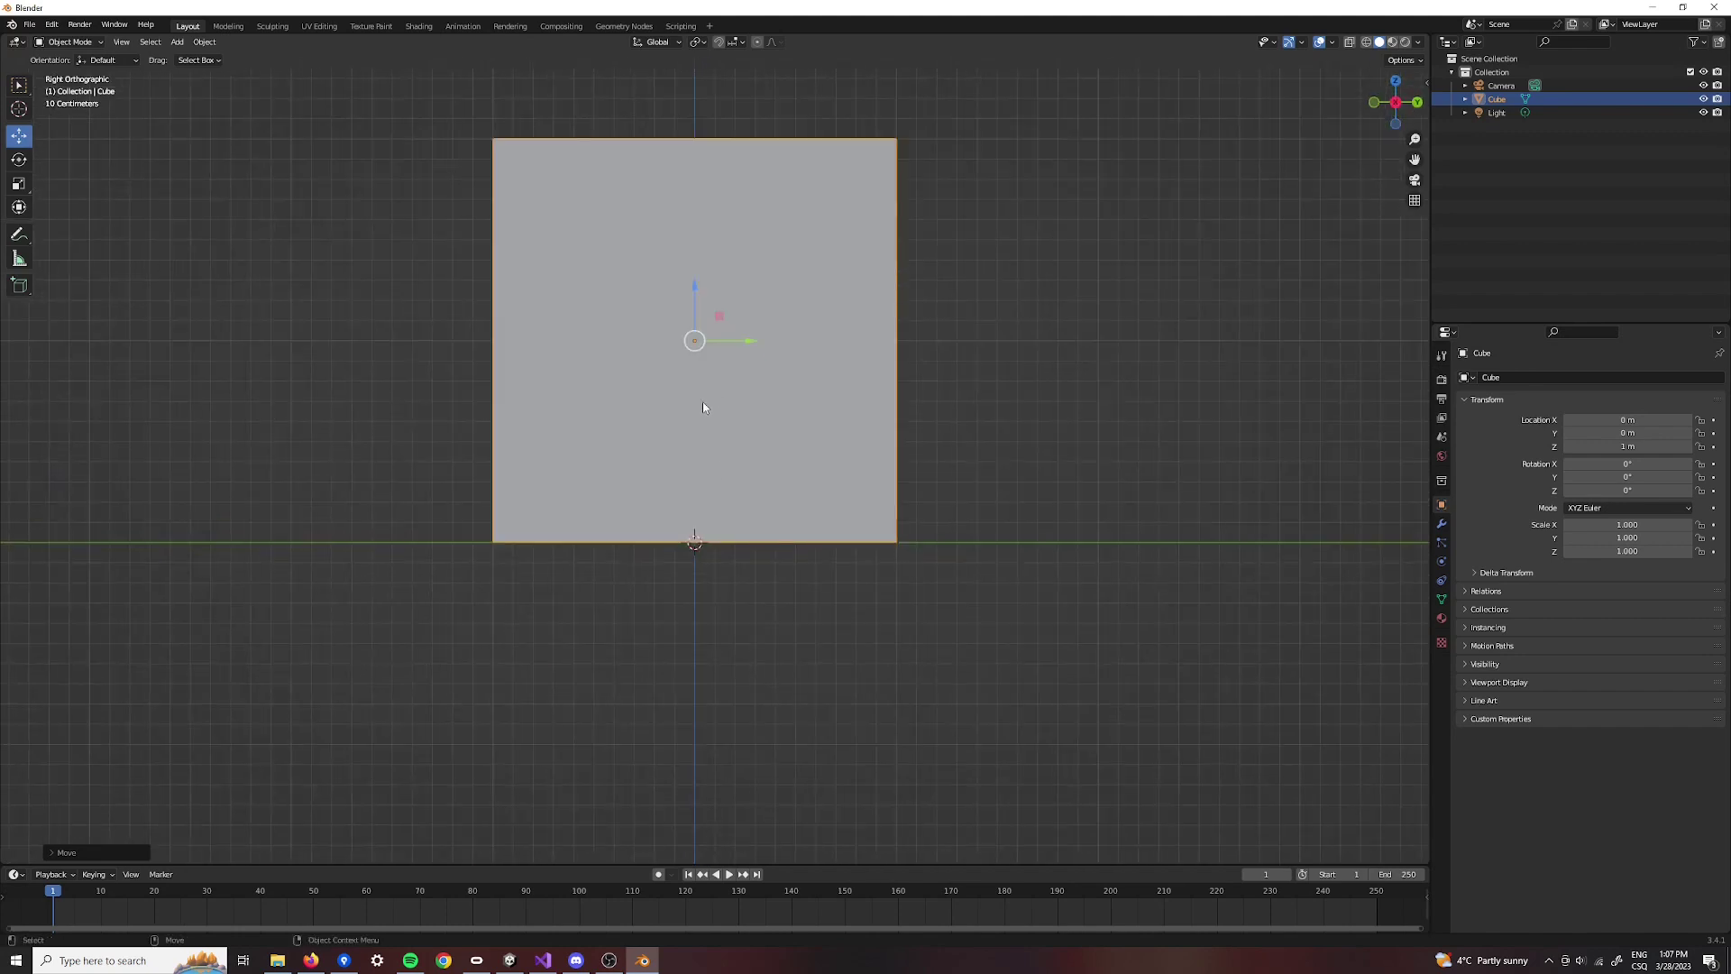
- Move the cube's origin to its base via Set Origin to 3D Cursor
right_click(642, 259)
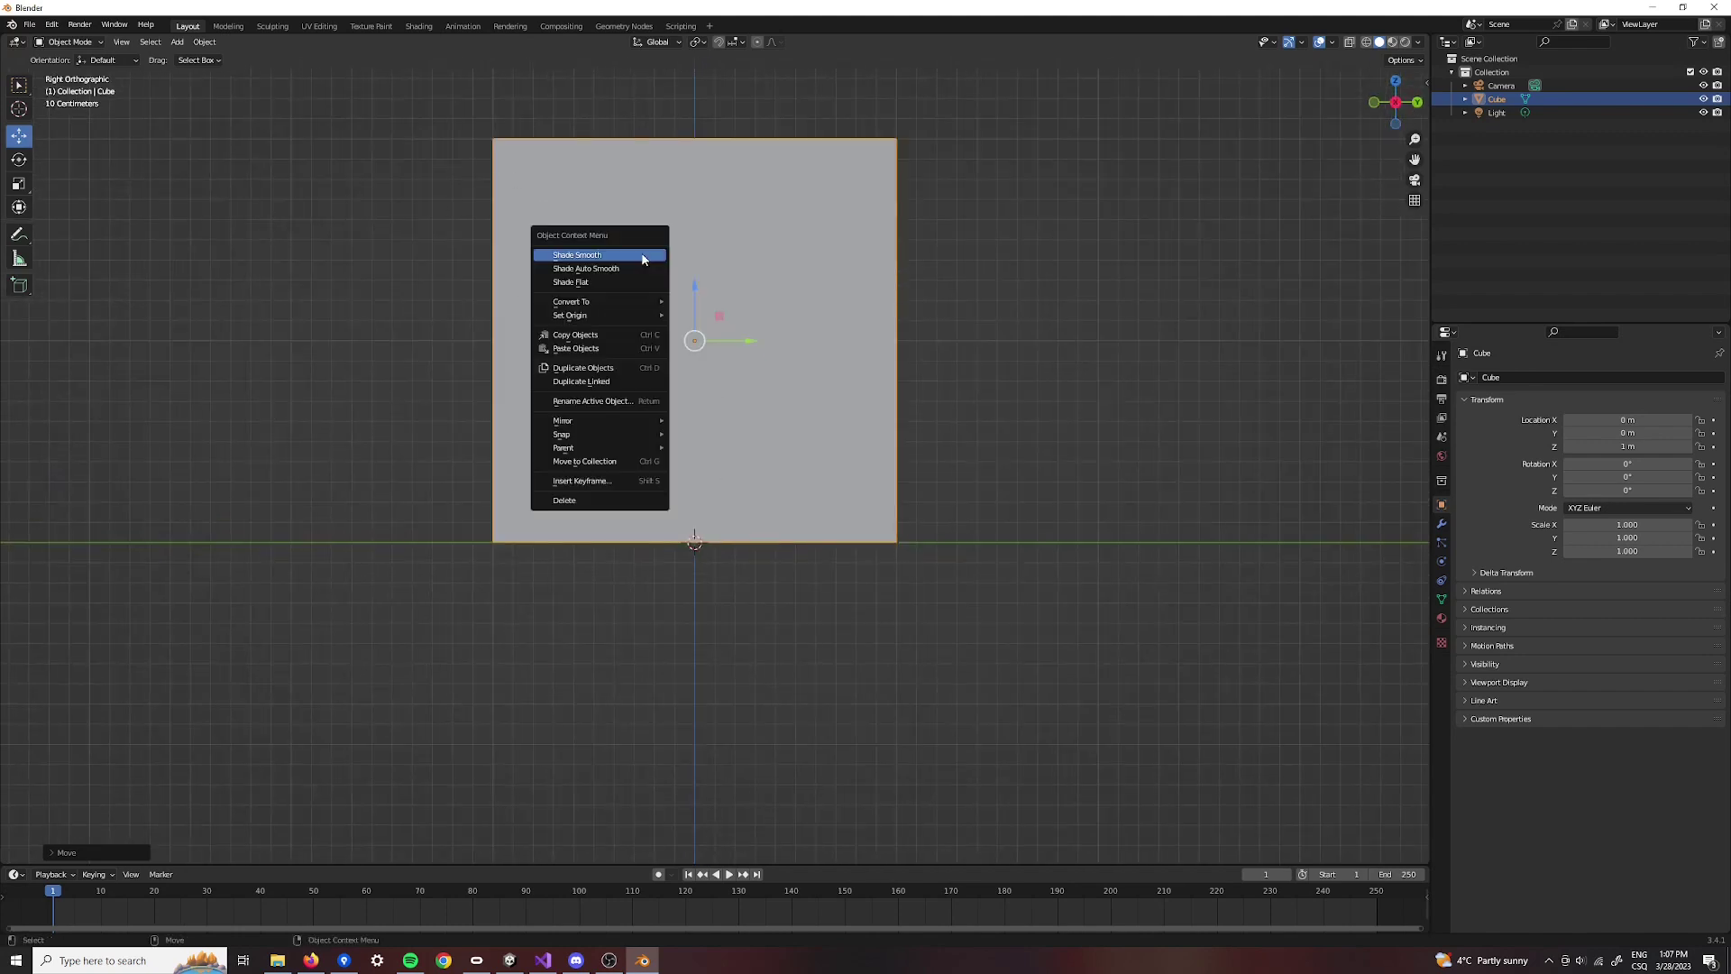
left_click(202, 42)
mouse_move(228, 71)
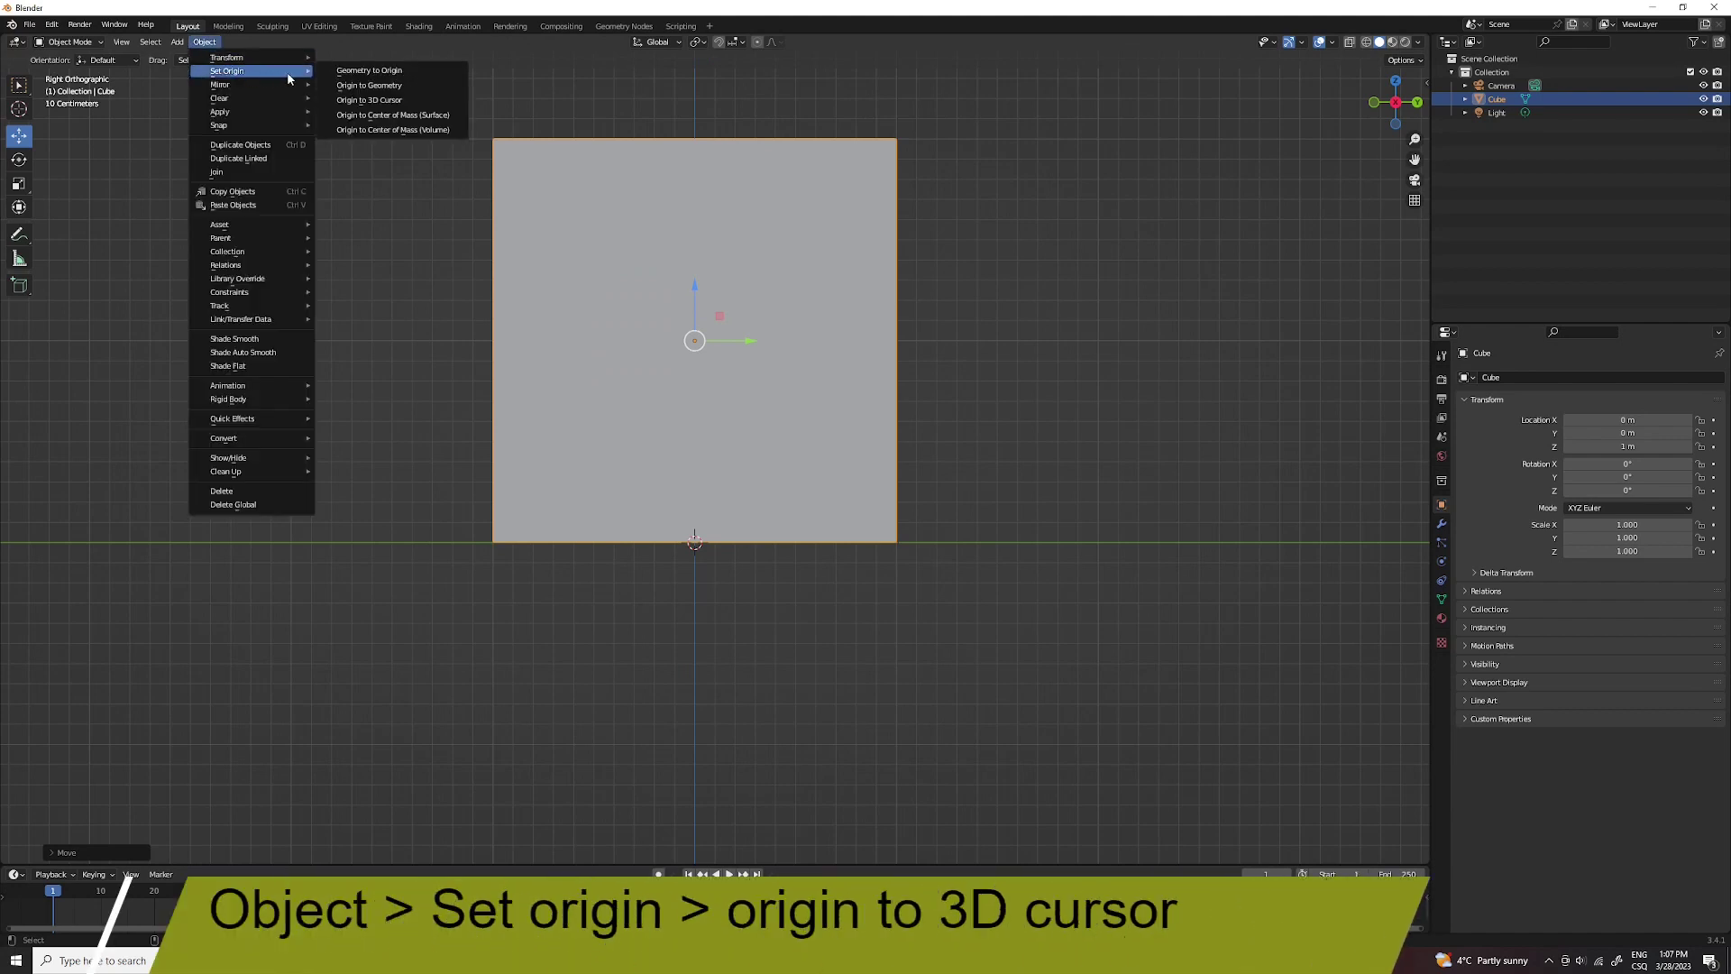
left_click(409, 99)
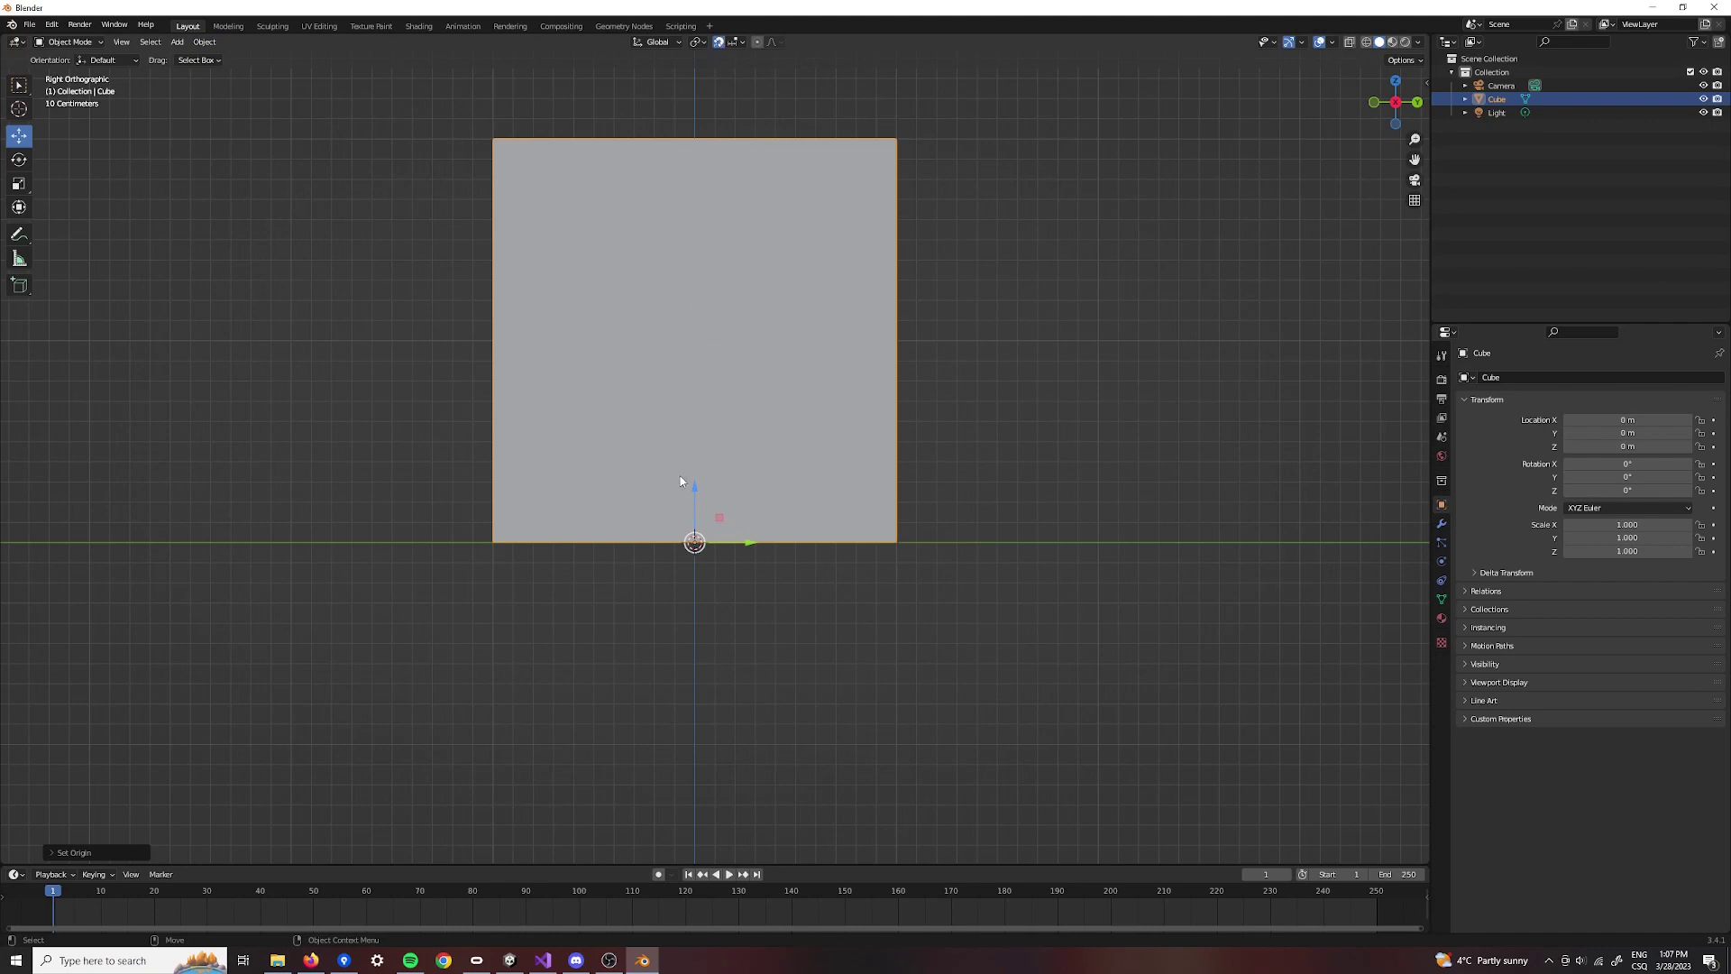
left_click_drag(695, 487, 696, 487)
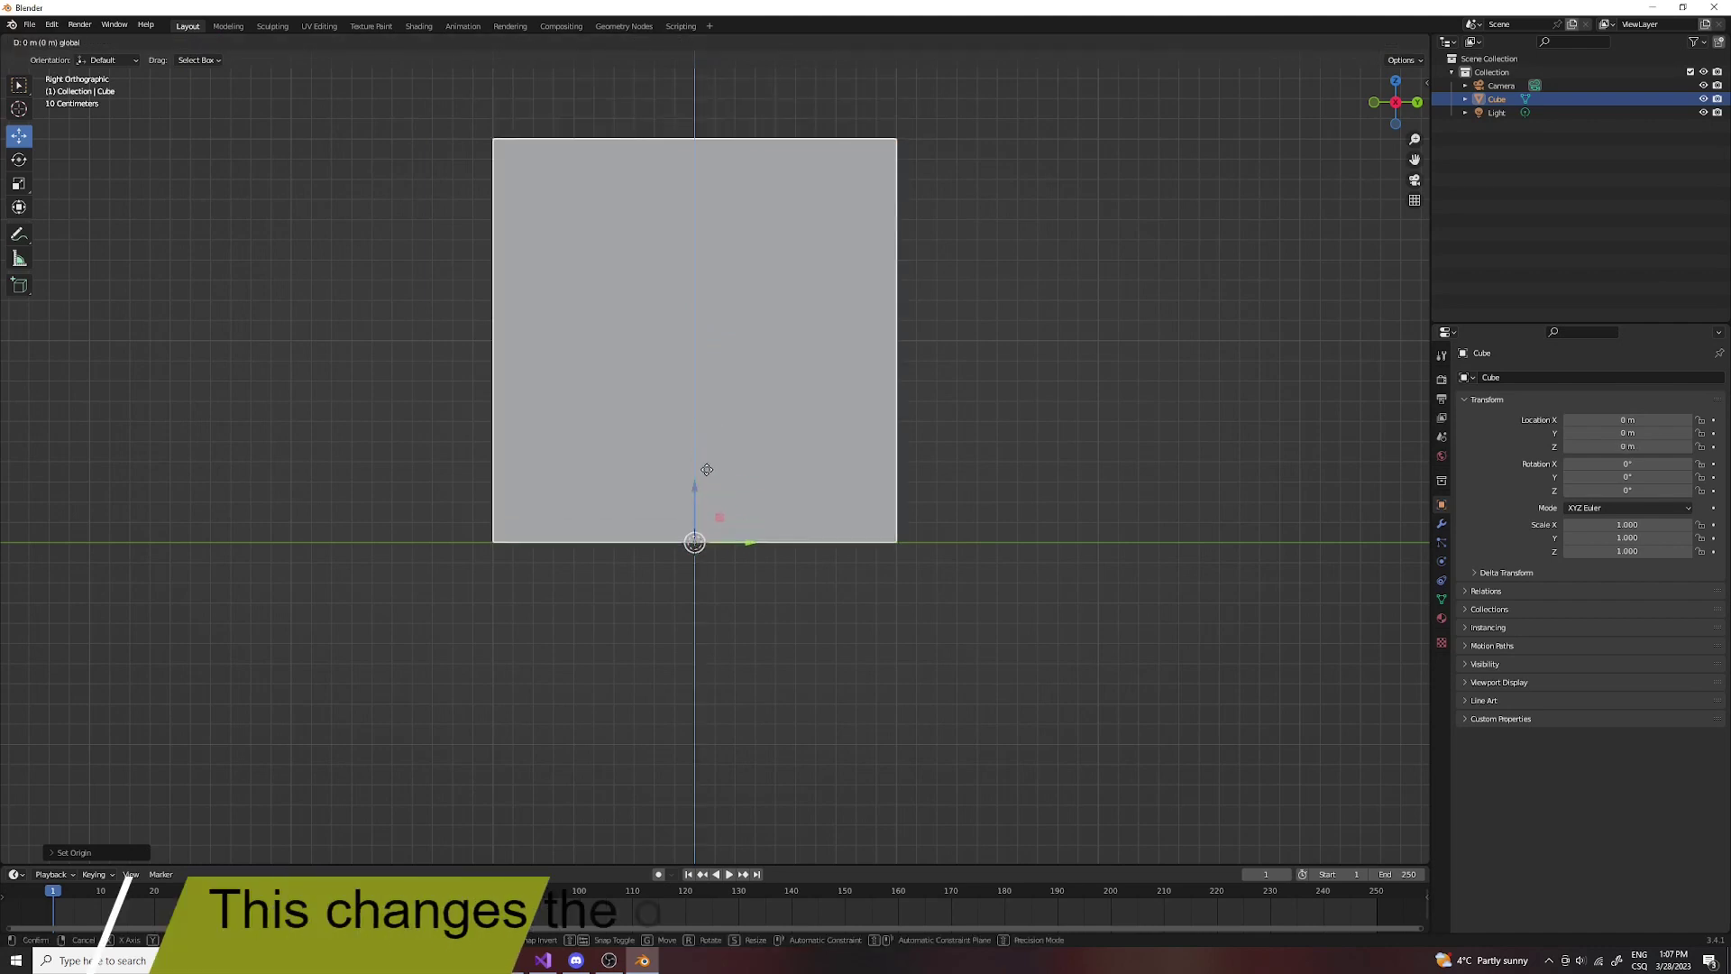
- Scale the cube up uniformly to 3.363 in perspective view
middle_click_drag(1090, 503, 1040, 534)
scroll(976, 530, "down", 3)
scroll(960, 523, "down", 2)
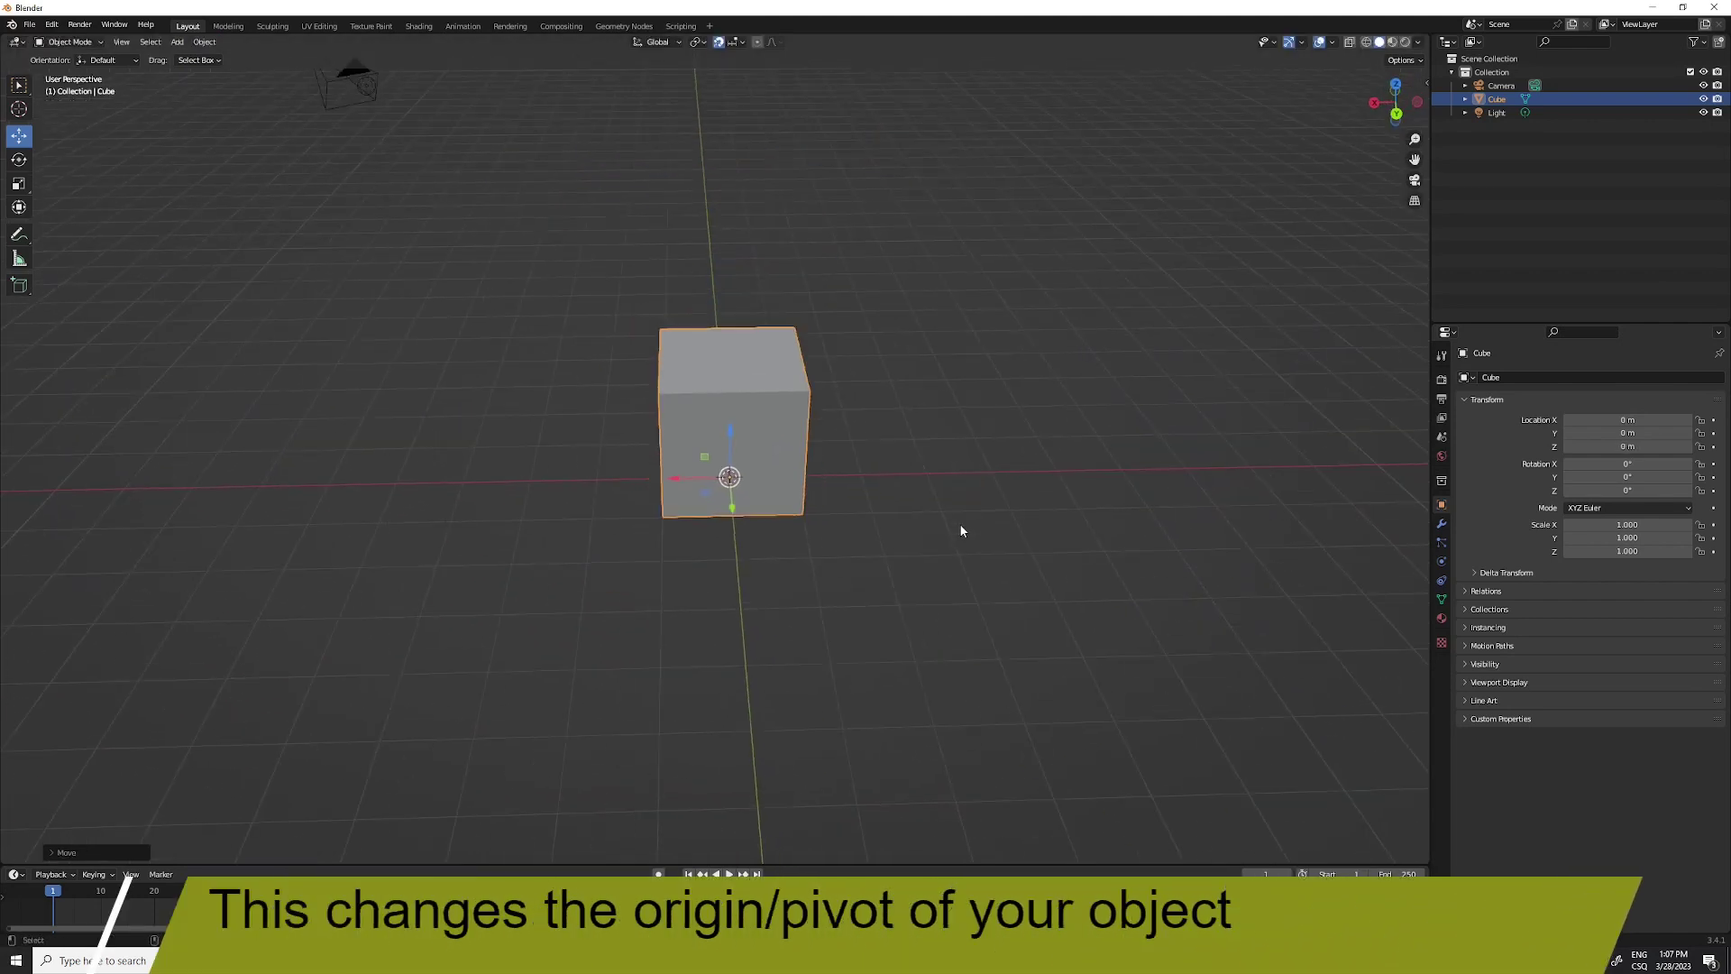
key("shift+space")
key("s")
left_click_drag(761, 481, 836, 473)
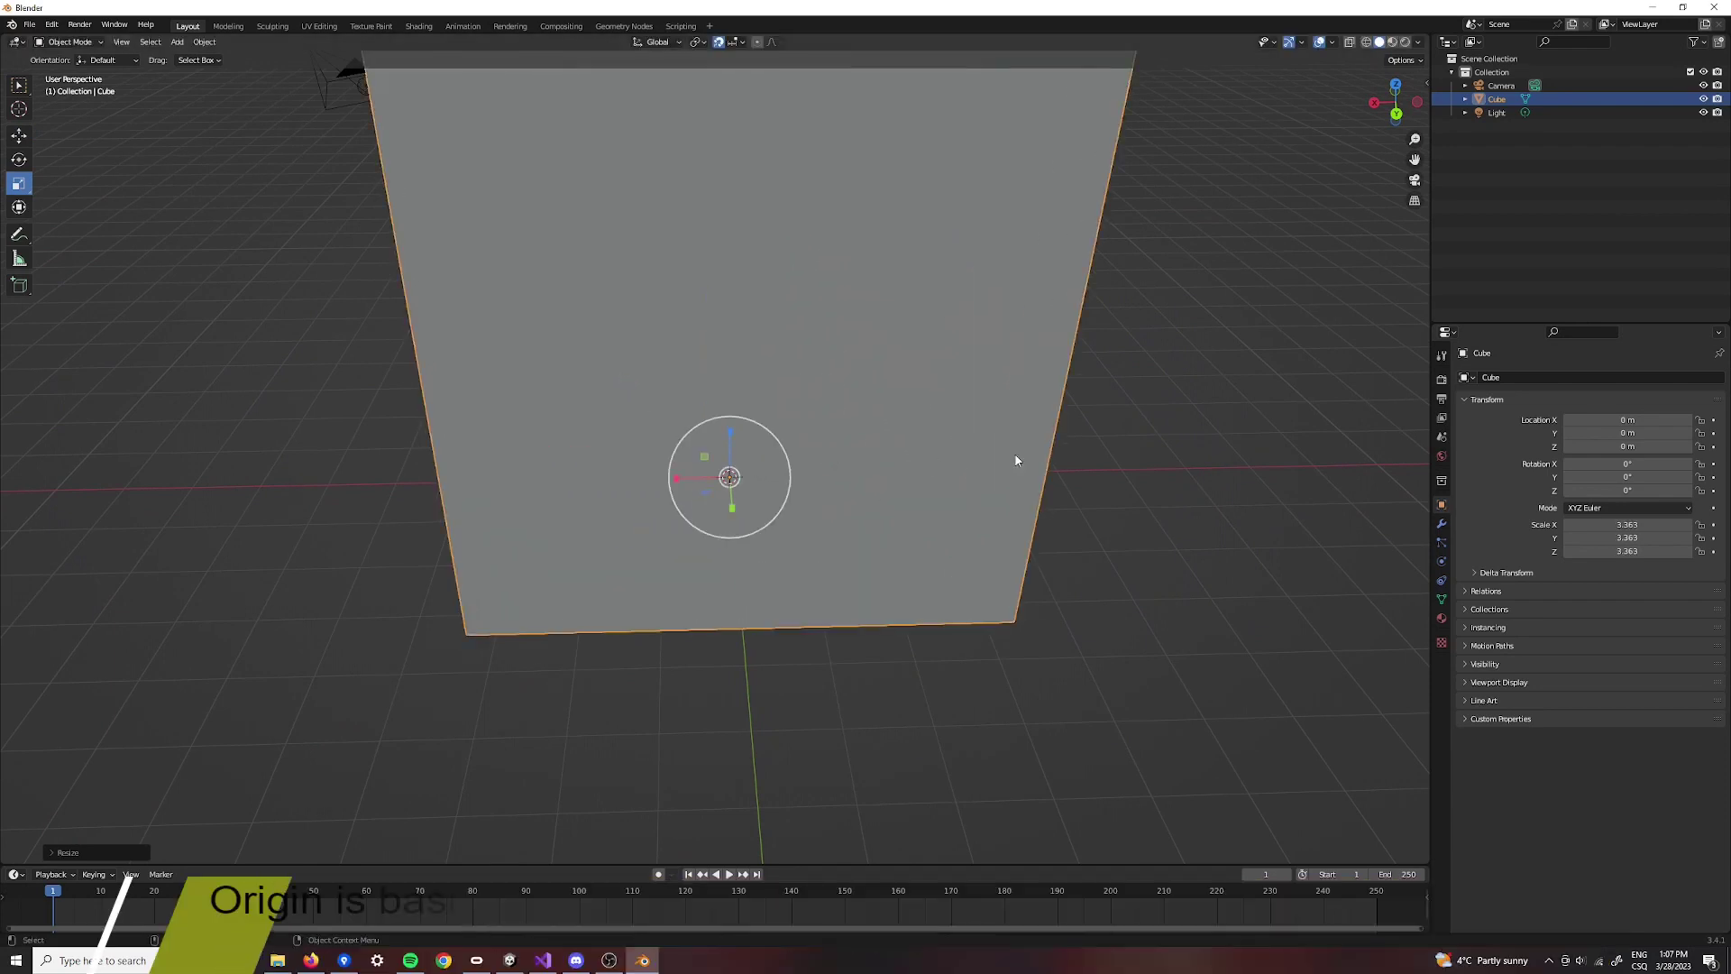
- Orbit to a three-quarter view and turn on X-ray with Alt+Z
scroll(751, 659, "down", 2)
mouse_move(750, 659)
middle_mouse_down()
mouse_move(900, 618)
mouse_move(858, 564)
middle_mouse_up()
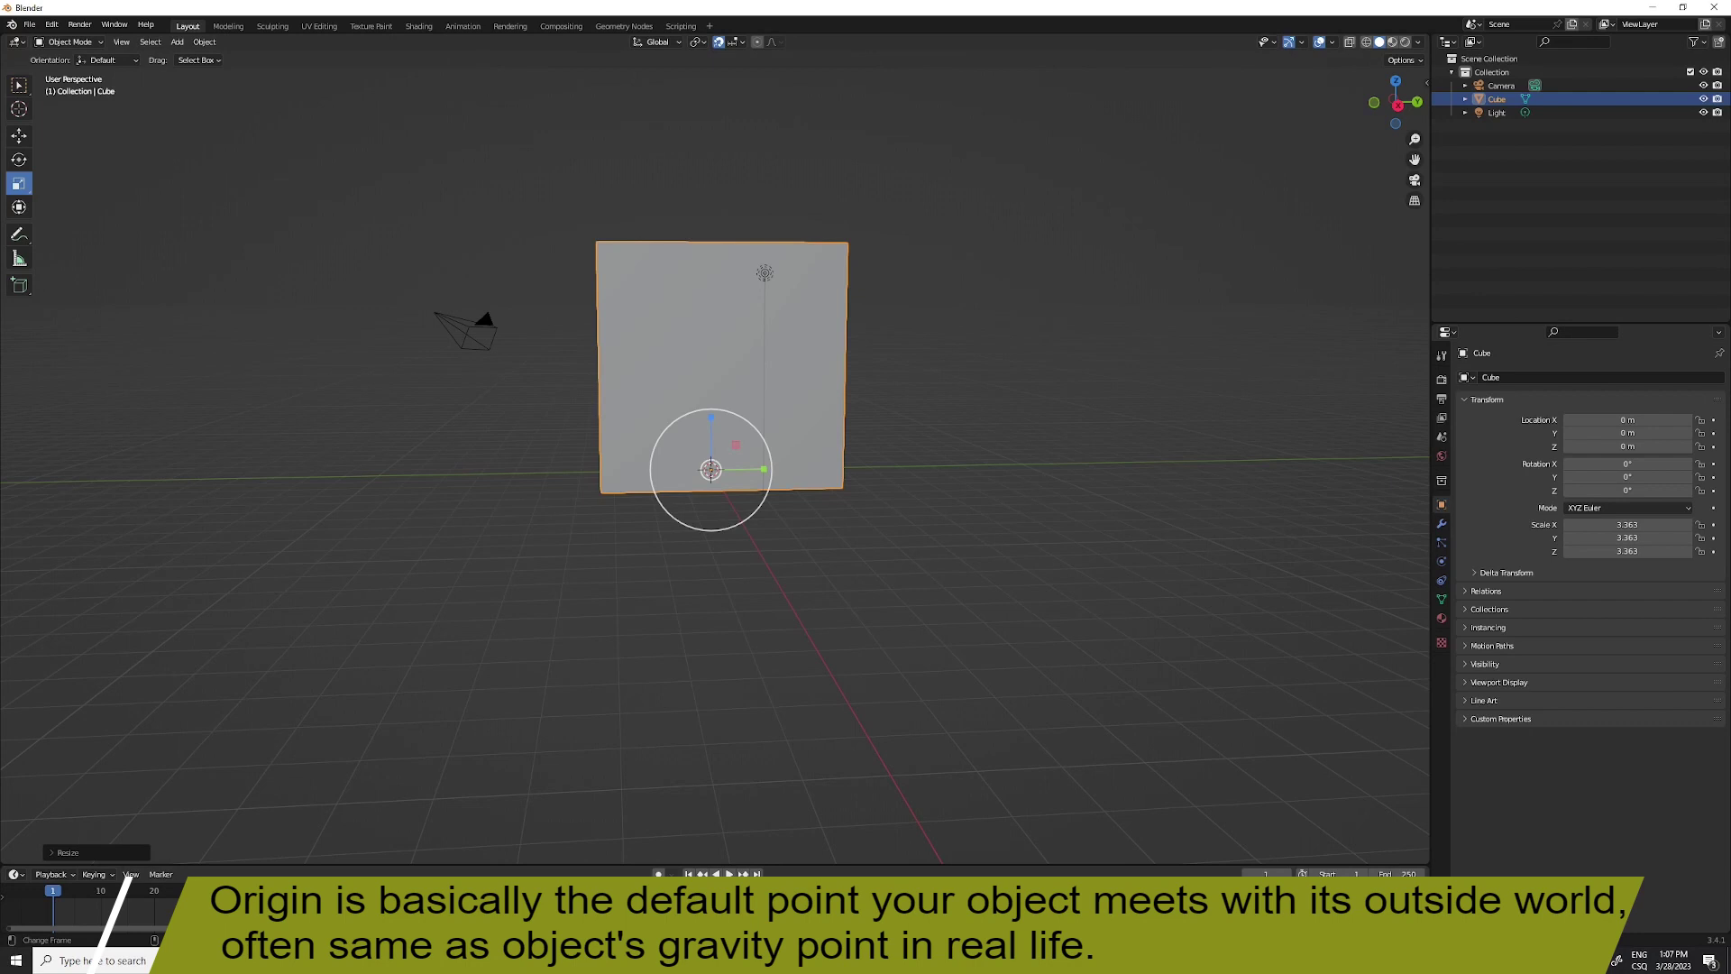
mouse_move(787, 511)
middle_mouse_down()
mouse_move(989, 383)
mouse_move(962, 444)
mouse_move(960, 421)
mouse_move(985, 529)
mouse_move(1007, 513)
middle_mouse_up()
key("alt+z")
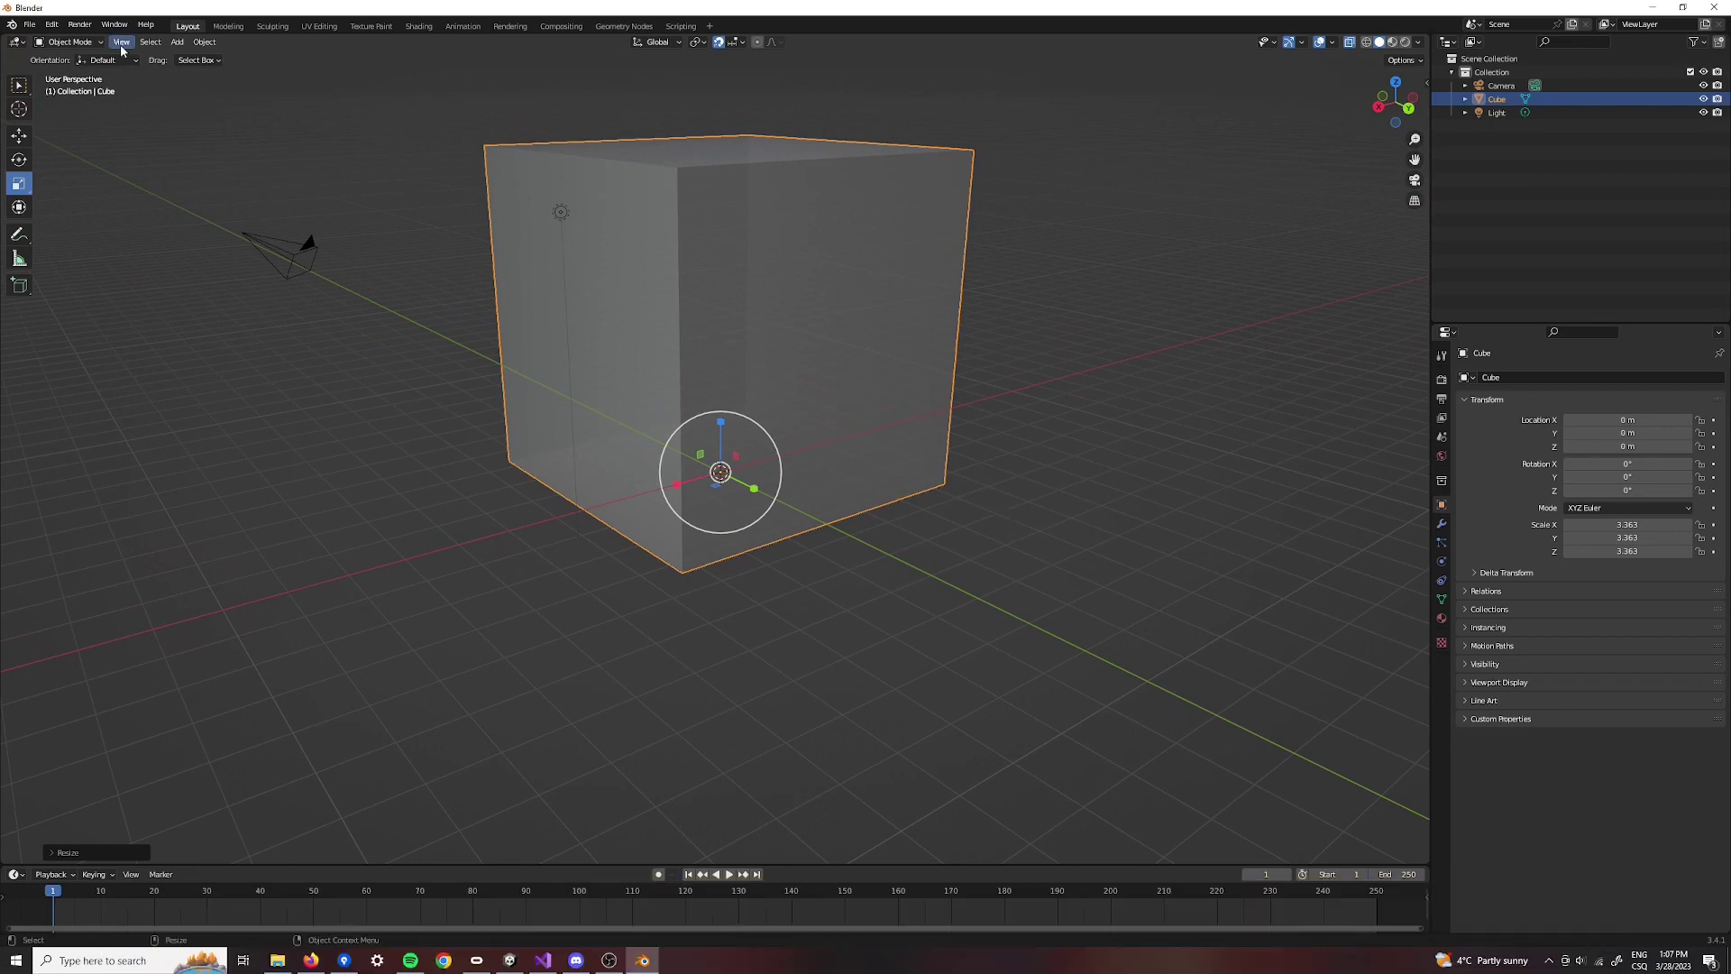
- Enter Edit Mode in Vertex select and pick the bottom-back corner vertex
left_click(90, 43)
left_click(84, 73)
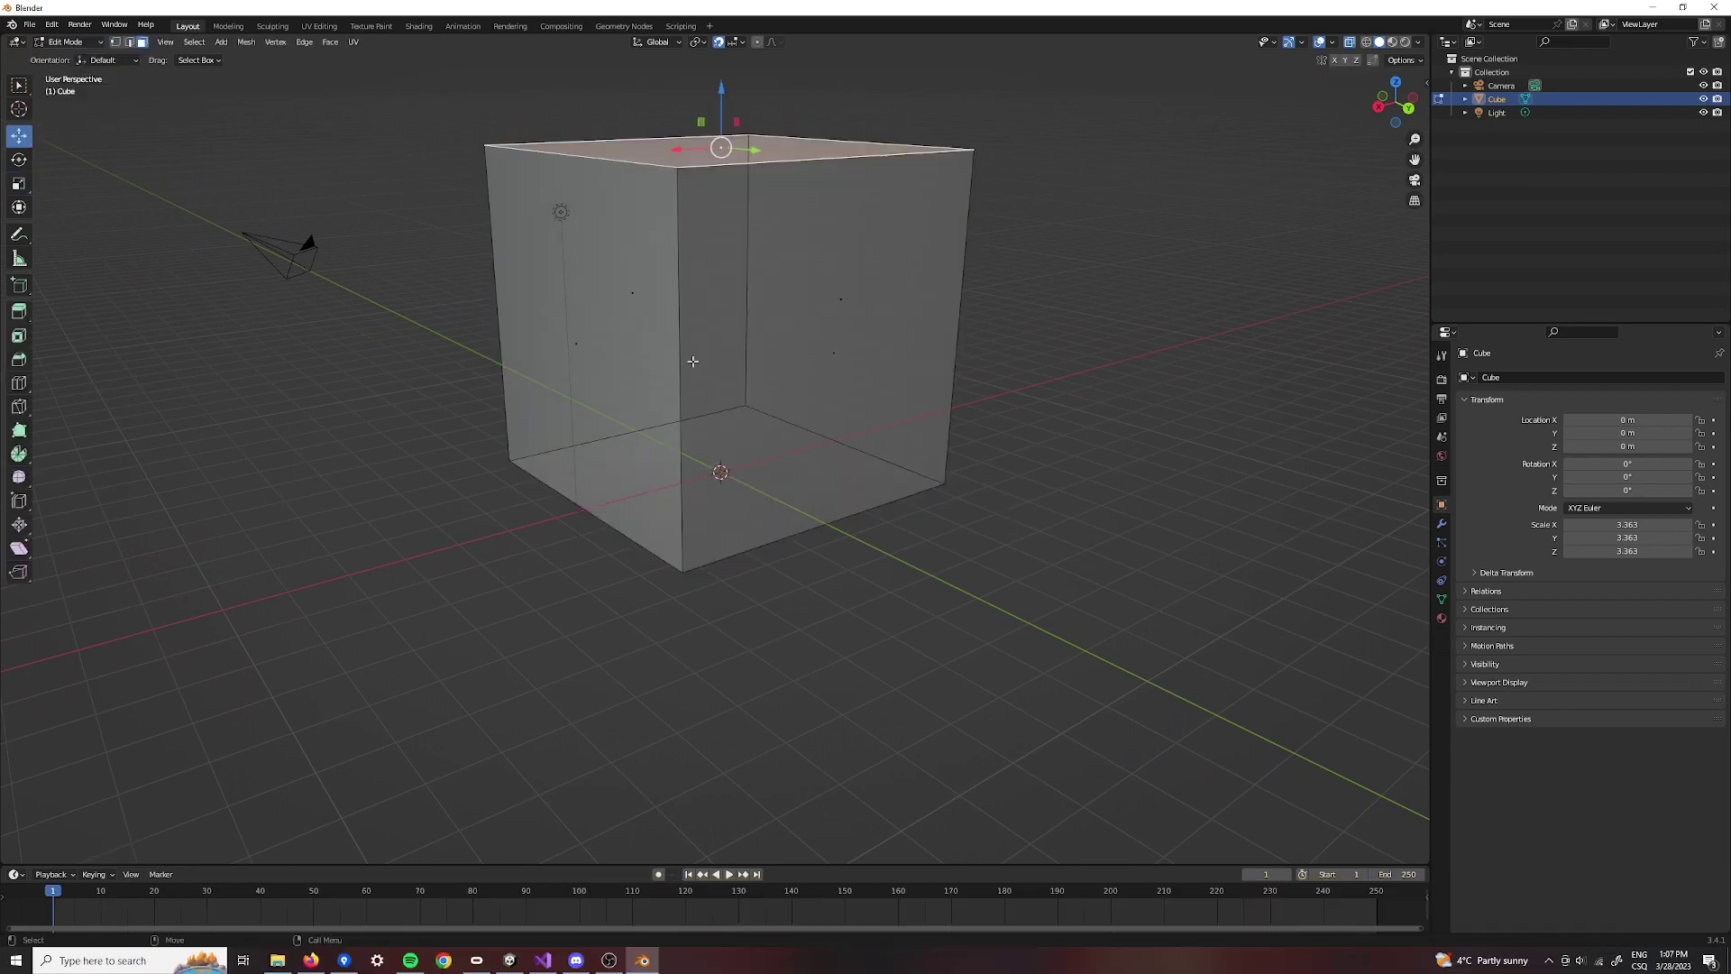
left_click(115, 42)
left_click(747, 406)
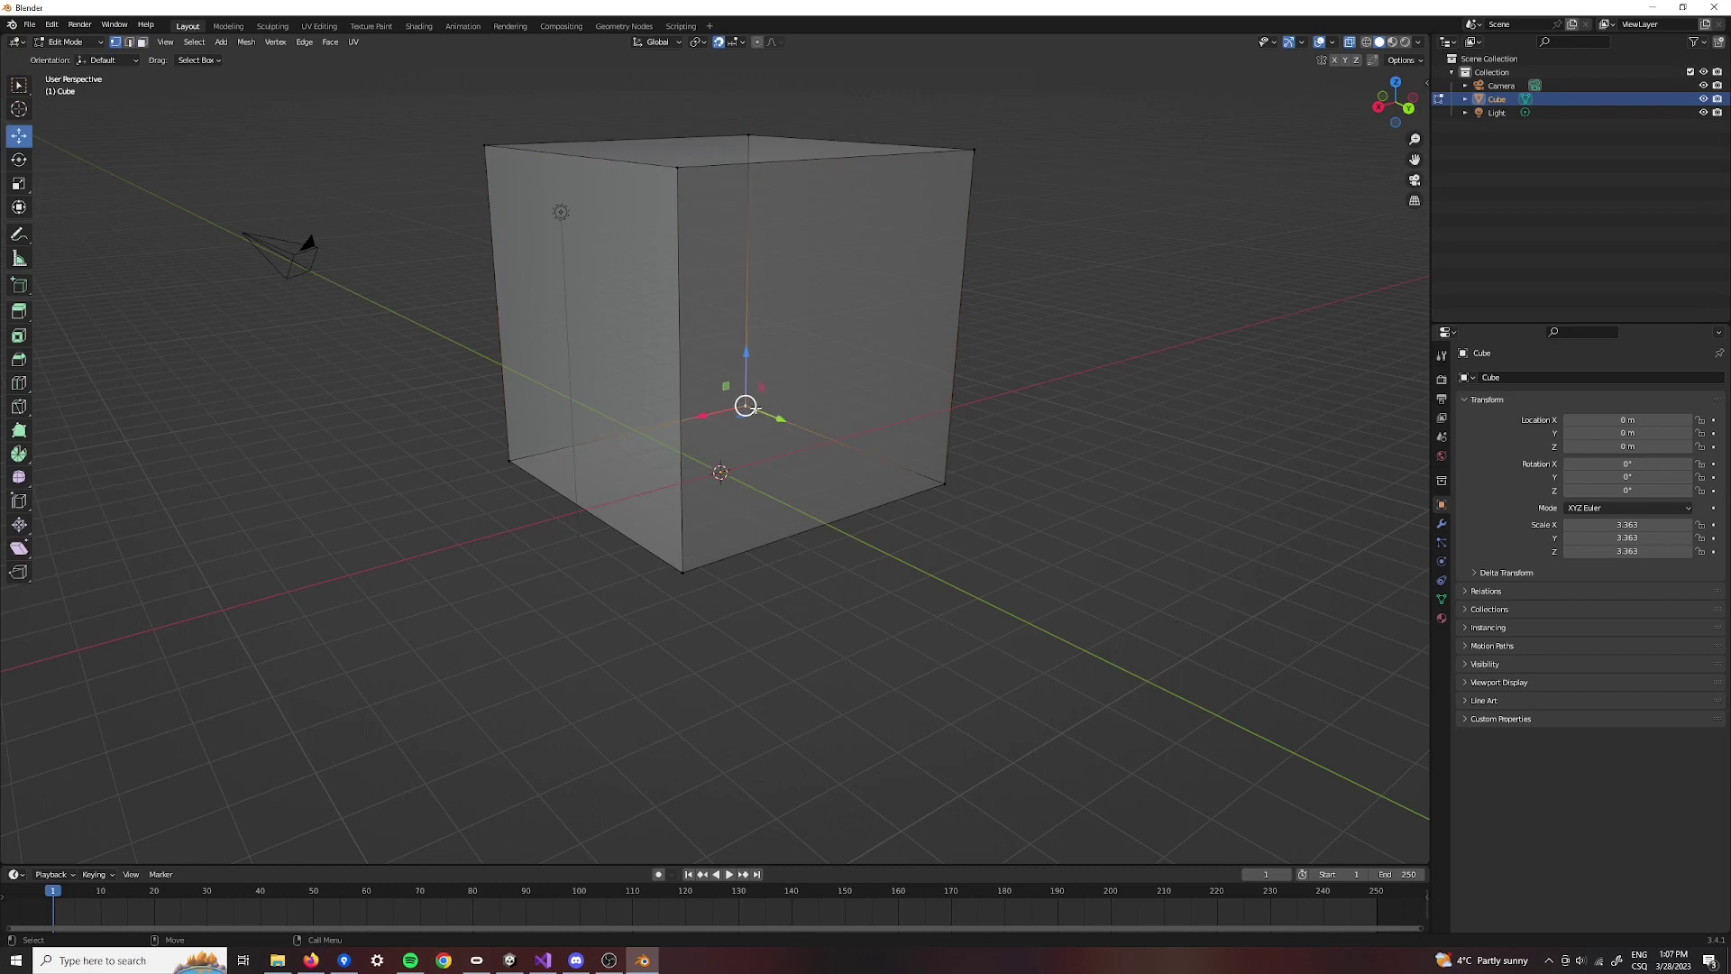
- Drag that vertex far out along X into a spike and bring up the save dialog
left_click_drag(713, 410, 765, 412)
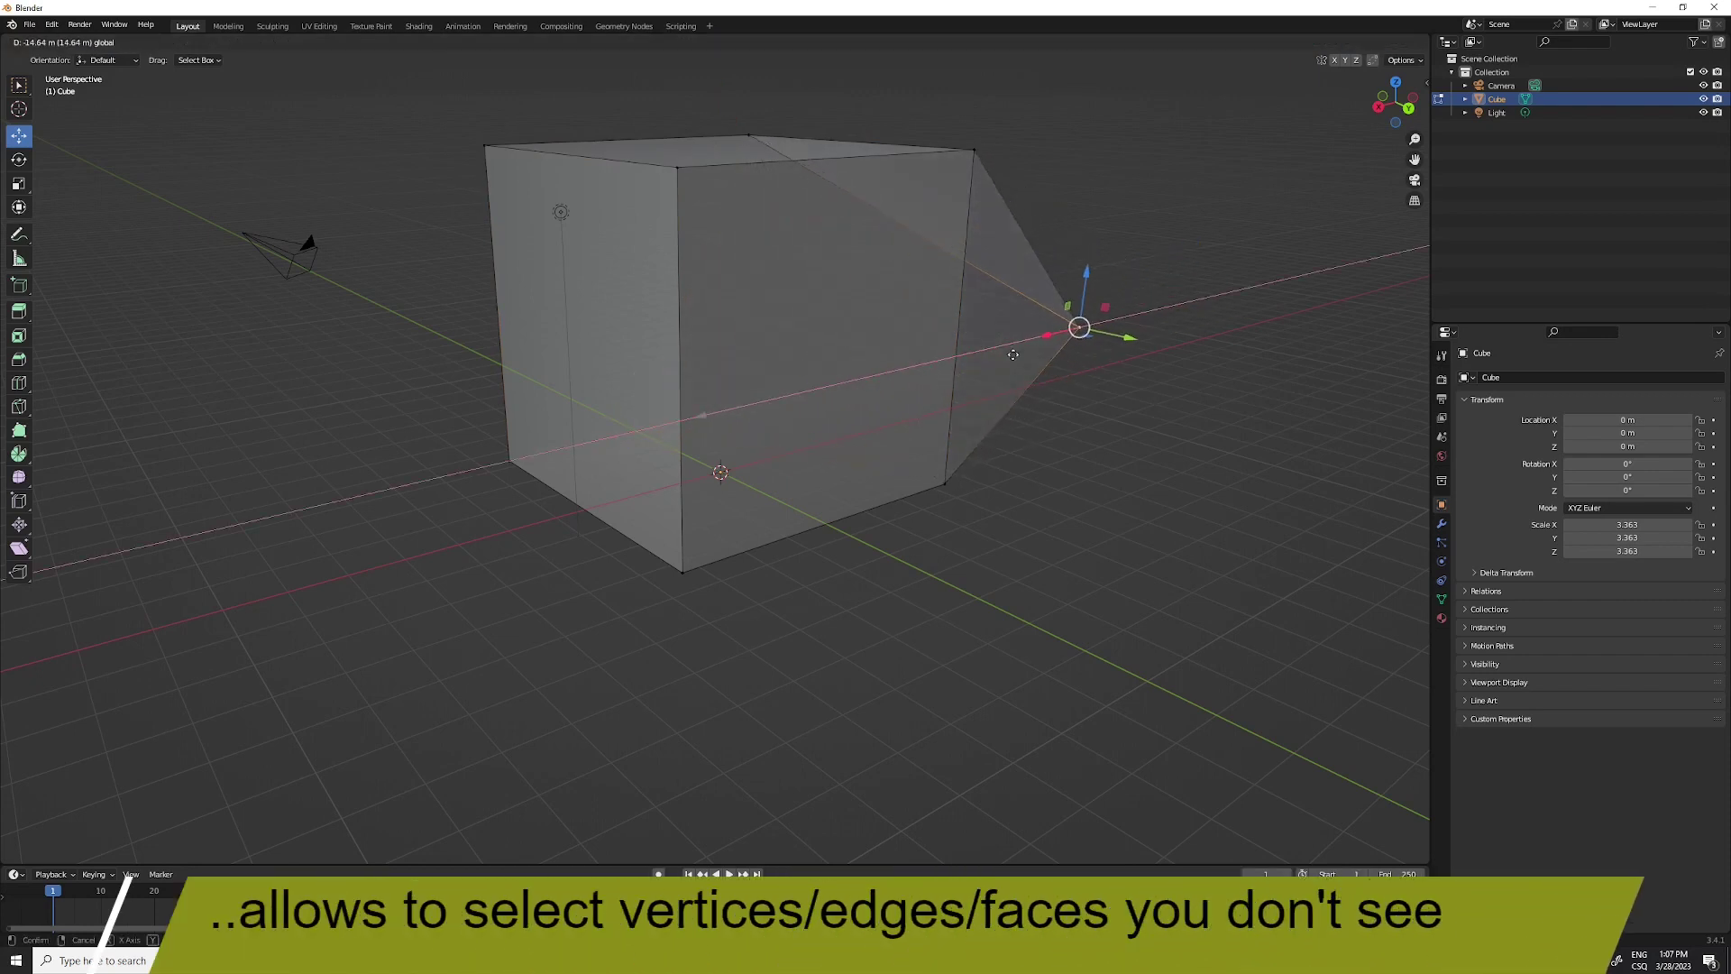
left_click_drag(765, 412, 1082, 311)
middle_click_drag(1133, 433, 1062, 423)
scroll(1062, 423, "down", 5)
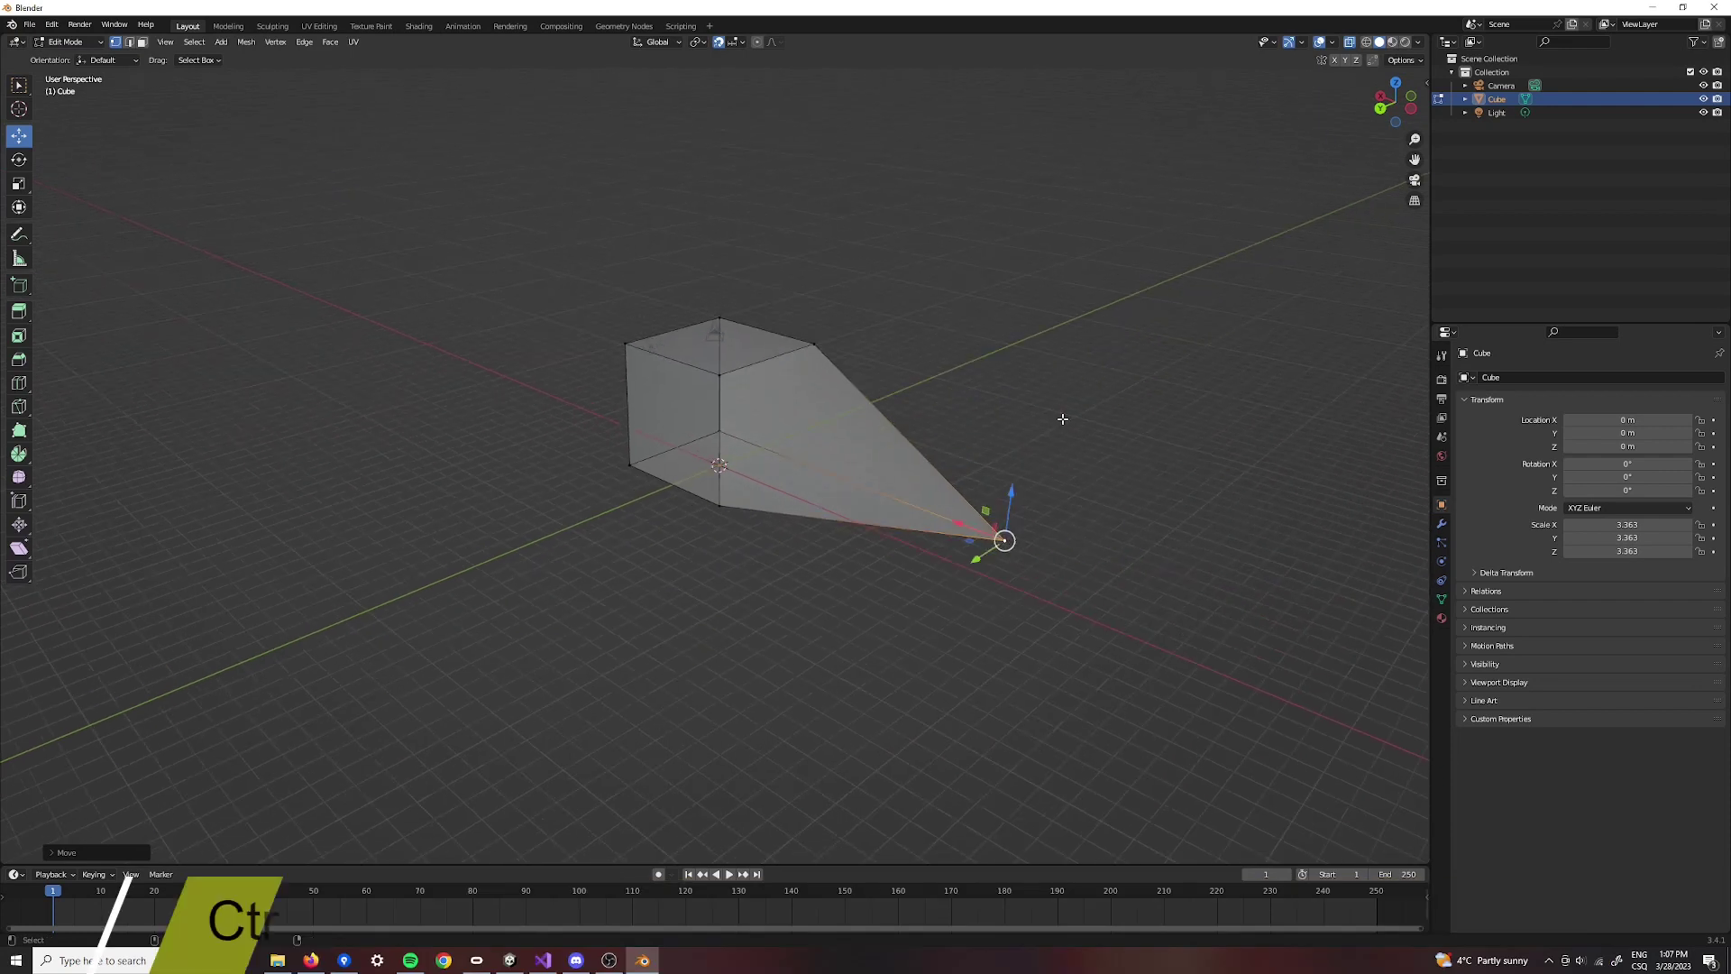
key("ctrl+s")
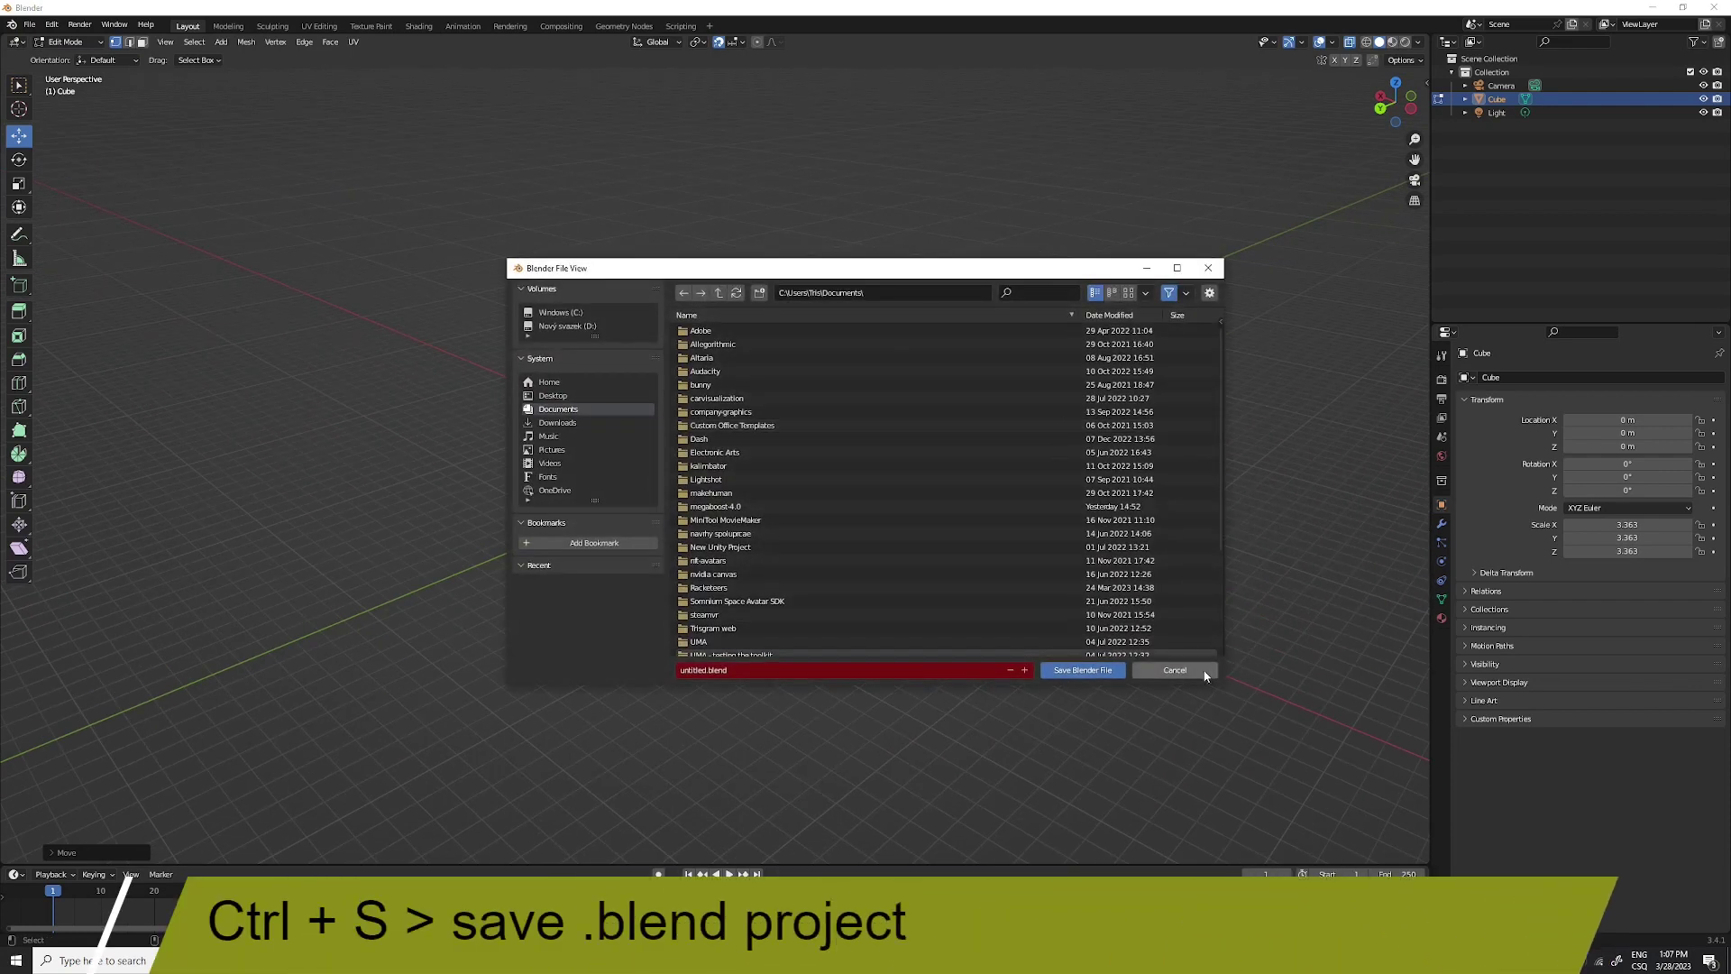